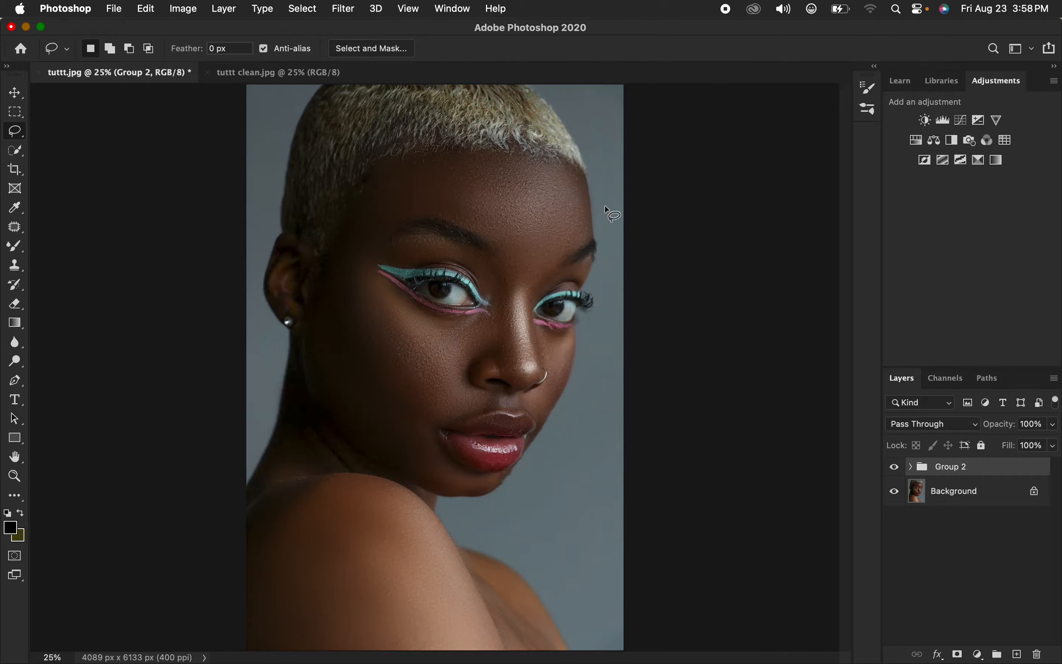
# Step: Compare the portrait with and without Group 2, then delete the group
pyautogui.click(895, 467)
pyautogui.click(895, 468)
pyautogui.click(896, 469)
pyautogui.click(896, 469)
pyautogui.moveTo(978, 468); pyautogui.dragTo(1034, 654)
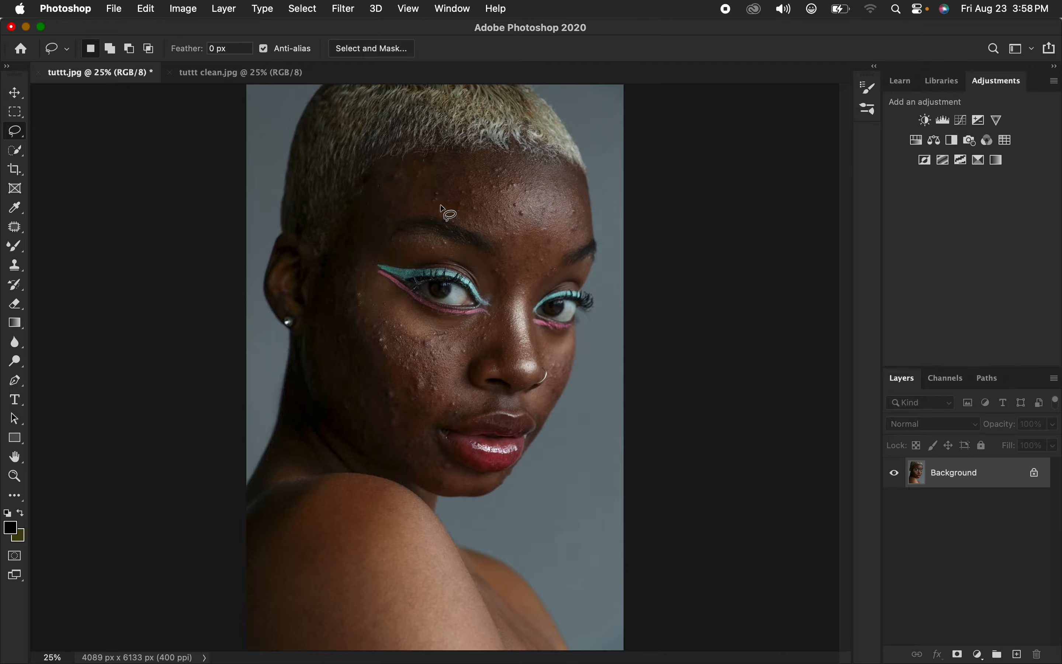
# Step: Examine the blemishes and texture on the face's skin up close in the original photo
pyautogui.press('super+equal')
pyautogui.press('super+equal')
pyautogui.press('super+equal')
pyautogui.press('super+equal')
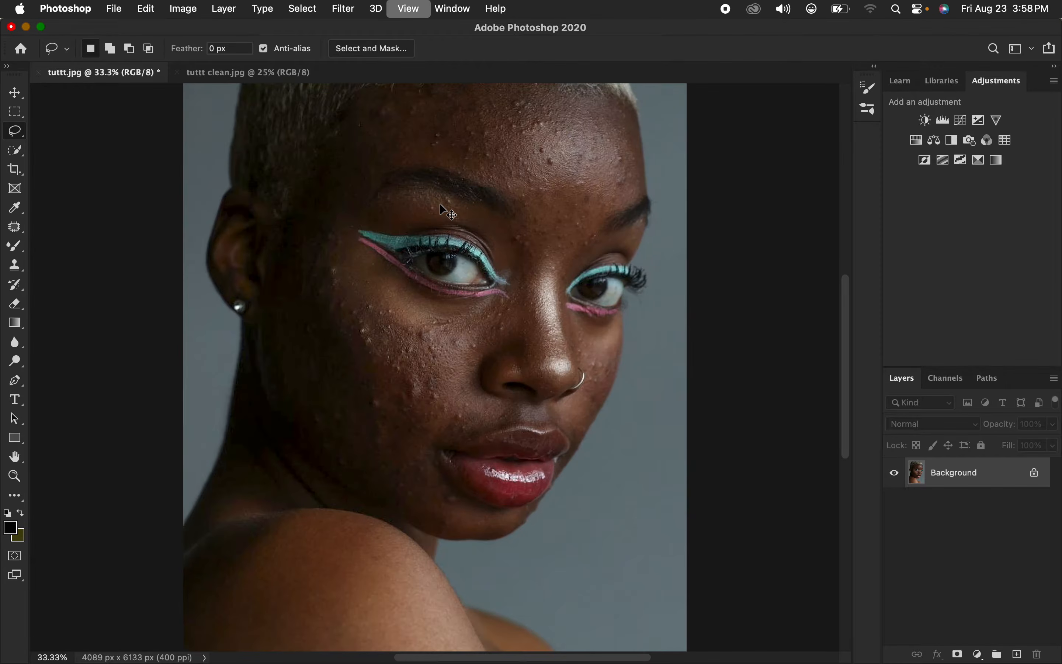
pyautogui.press('super+minus')
pyautogui.press('super+minus')
pyautogui.press('super+minus')
pyautogui.press('super+minus')
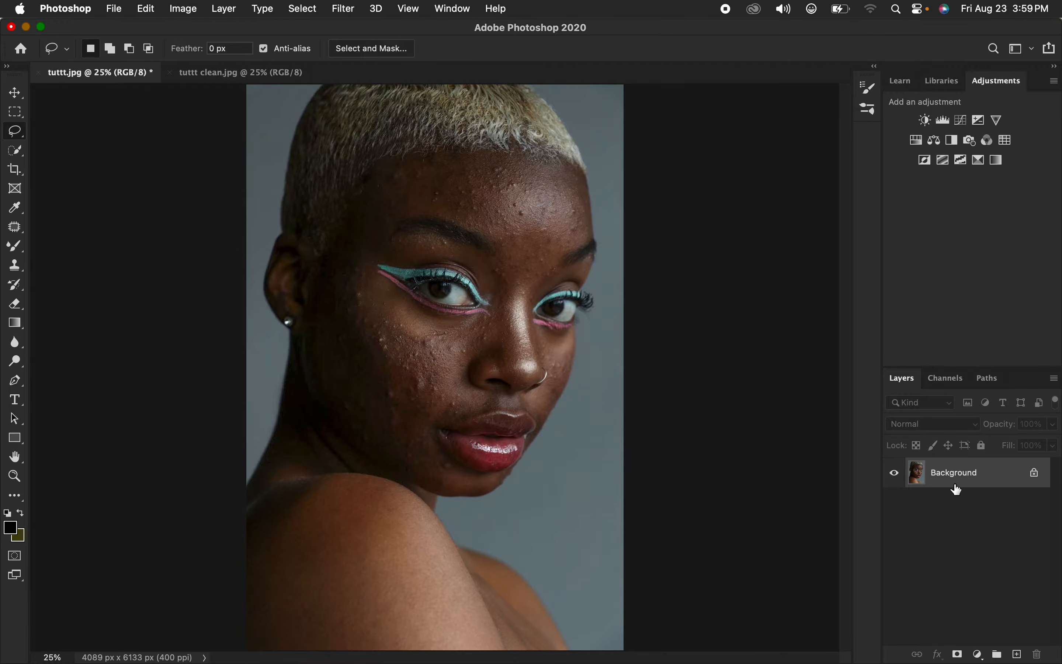
# Step: Duplicate the Background layer and activate the Patch tool
pyautogui.press('super+j')
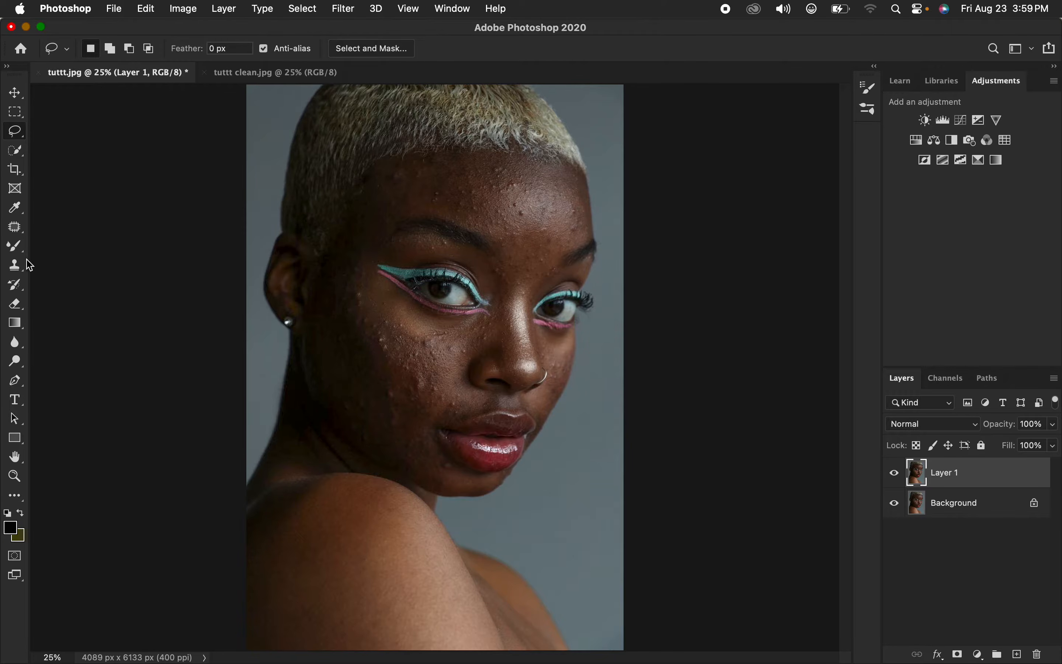
pyautogui.click(16, 228)
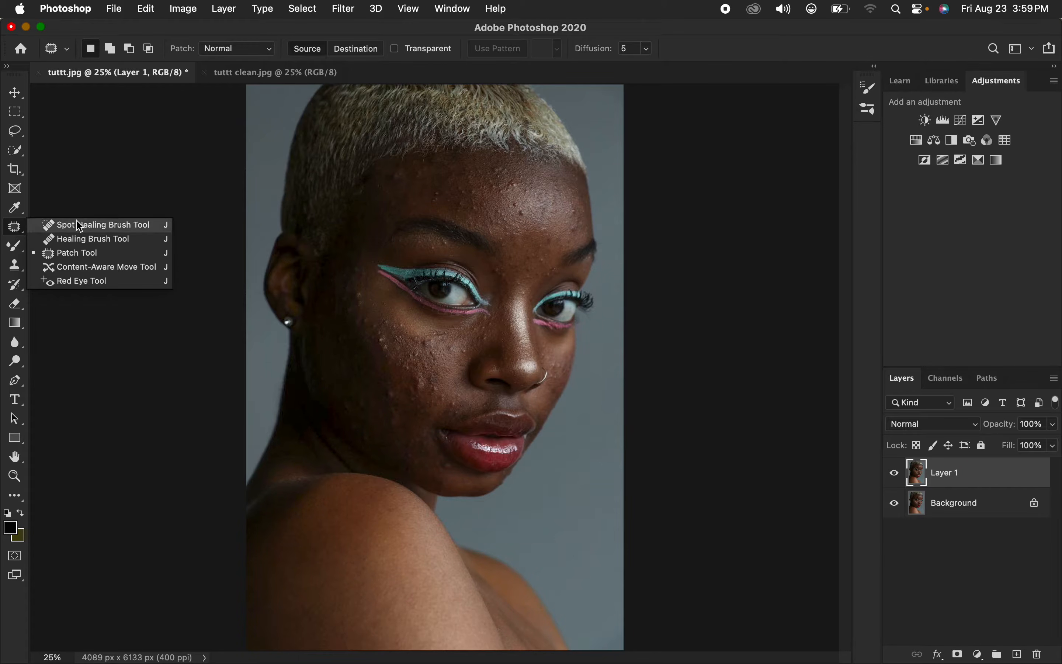
pyautogui.click(80, 225)
pyautogui.click(14, 226)
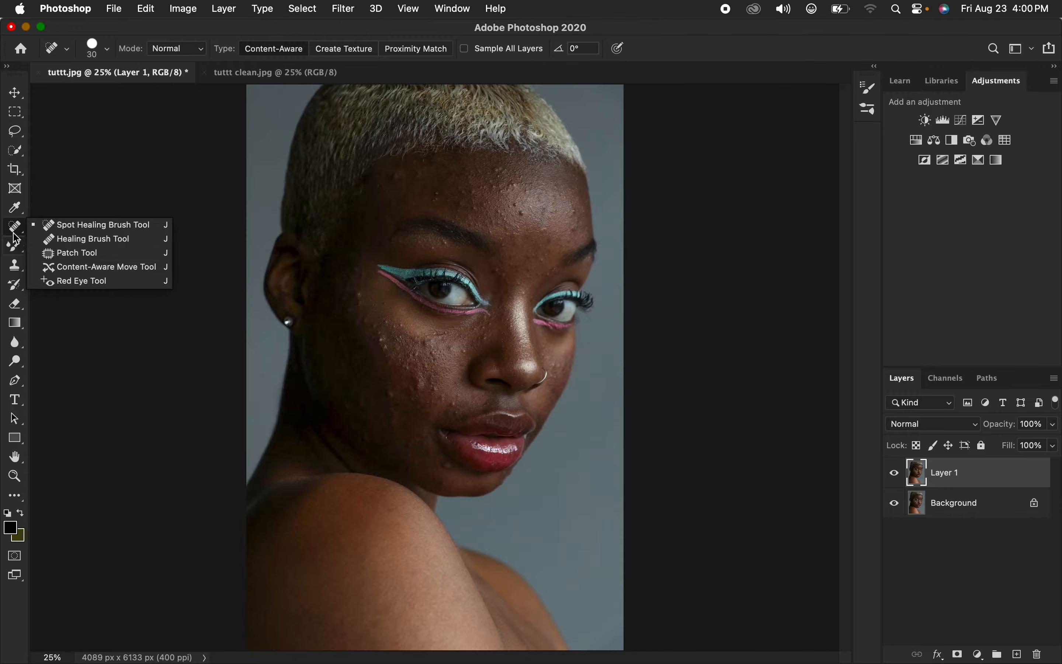
pyautogui.click(97, 259)
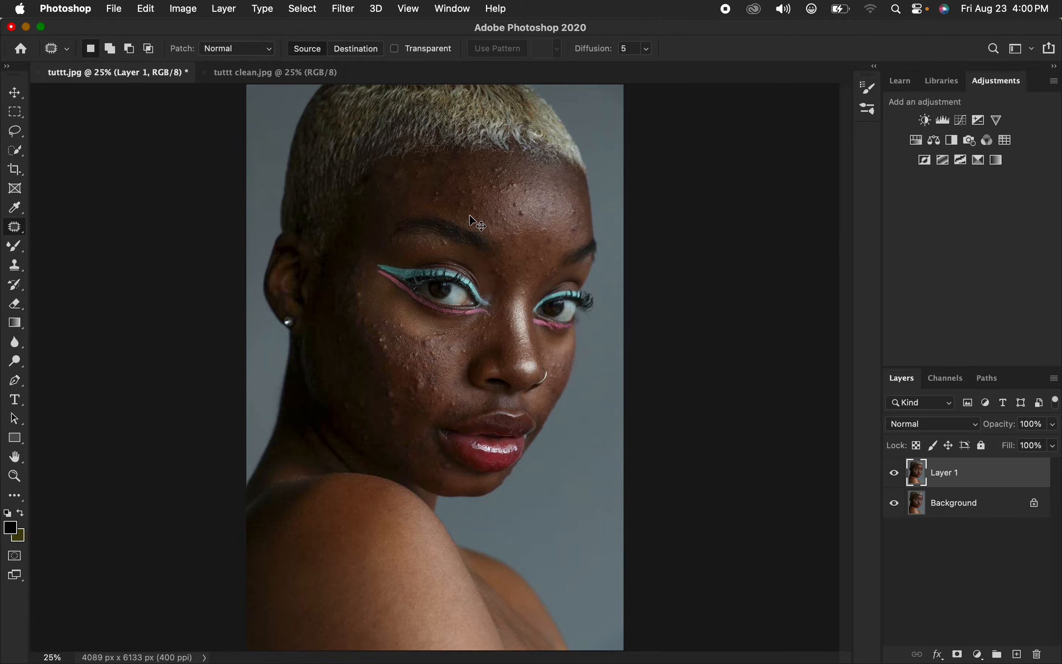
# Step: Patch a blemish beside the bridge of the nose with clean skin sampled close by
pyautogui.press('super+equal')
pyautogui.press('super+equal')
pyautogui.press('super+equal')
pyautogui.press('super+equal')
pyautogui.press('super+equal')
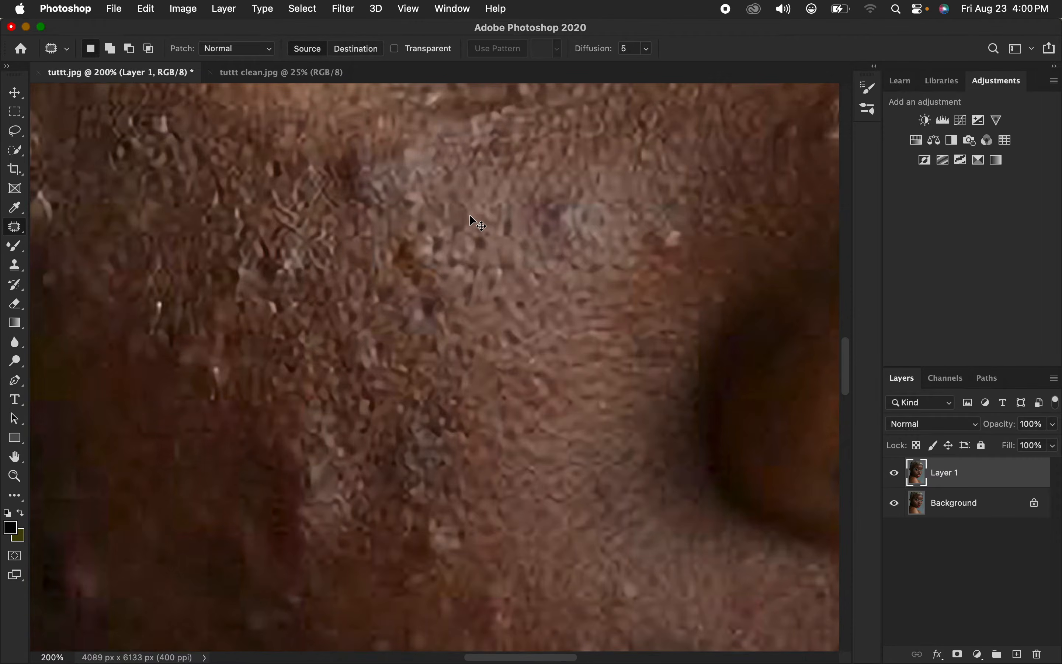
pyautogui.press('super+minus')
pyautogui.press('super+minus')
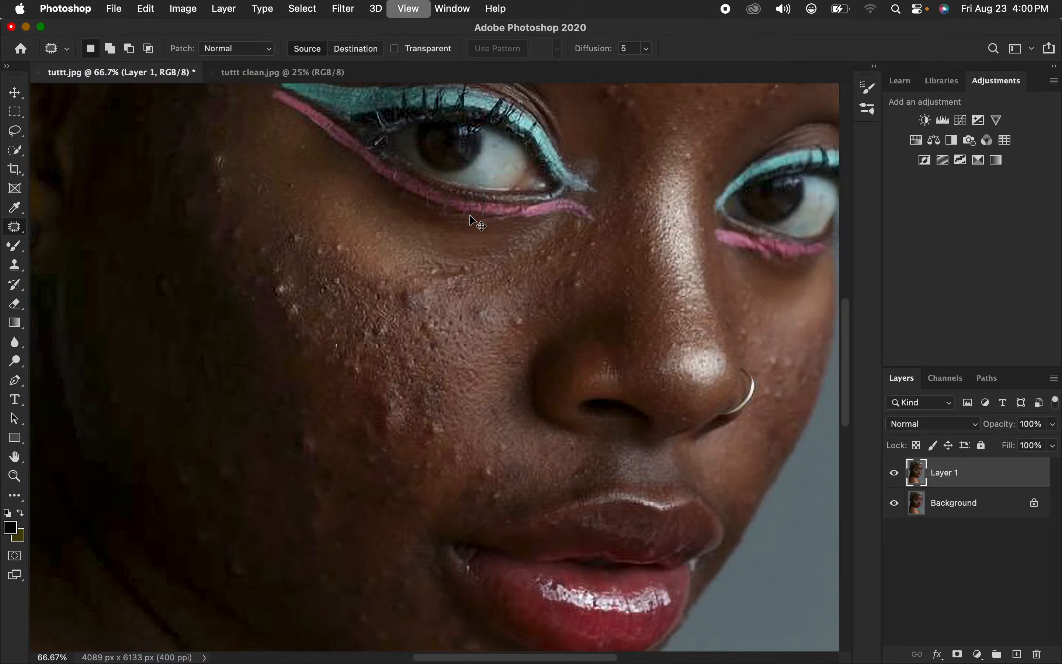
pyautogui.press('super+equal')
pyautogui.press('super+minus')
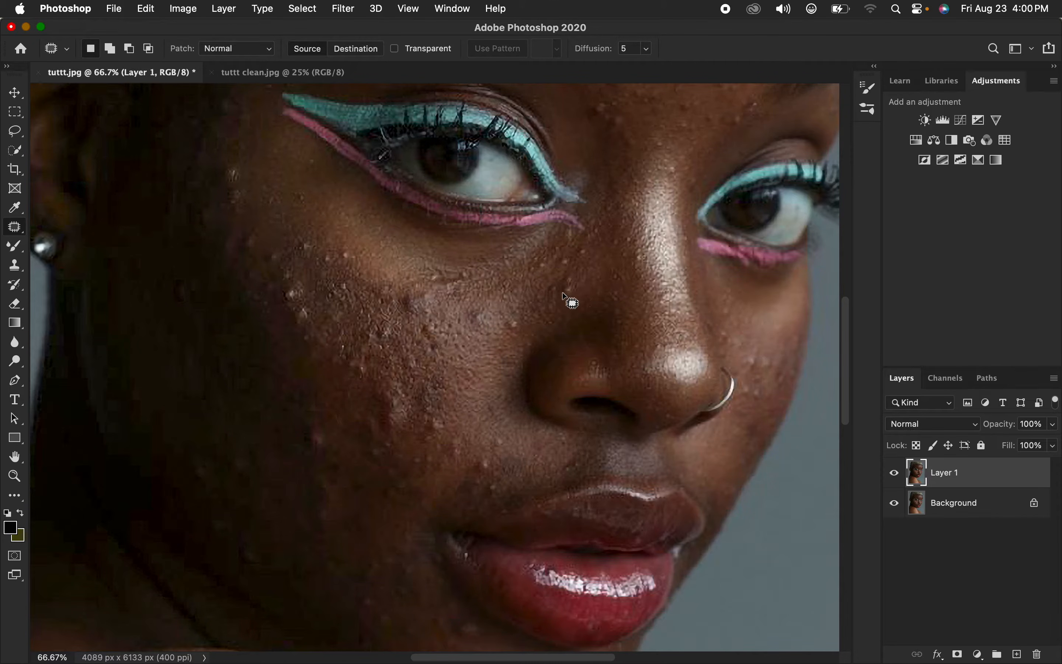
pyautogui.moveTo(571, 275)
pyautogui.mouseDown()
pyautogui.moveTo(561, 281)
pyautogui.moveTo(569, 295)
pyautogui.moveTo(572, 276)
pyautogui.moveTo(569, 284)
pyautogui.moveTo(595, 289)
pyautogui.mouseUp()
pyautogui.click(592, 293)
# Step: Patch the bumps on the bright central forehead and above the far eyebrow with clean nearby skin
pyautogui.moveTo(639, 246); pyautogui.dragTo(564, 418)
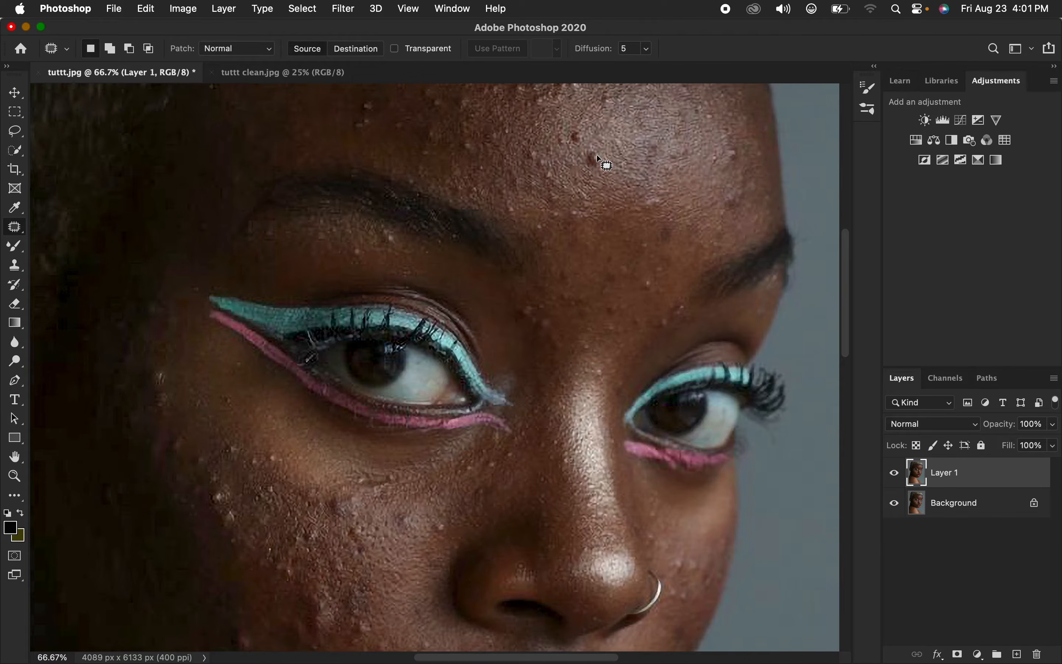
pyautogui.moveTo(599, 148)
pyautogui.mouseDown()
pyautogui.moveTo(609, 172)
pyautogui.moveTo(594, 149)
pyautogui.moveTo(607, 169)
pyautogui.moveTo(601, 162)
pyautogui.moveTo(623, 160)
pyautogui.moveTo(579, 132)
pyautogui.moveTo(604, 132)
pyautogui.moveTo(608, 113)
pyautogui.moveTo(641, 100)
pyautogui.mouseUp()
pyautogui.press('super+d')
pyautogui.press('super+d')
pyautogui.moveTo(730, 145)
pyautogui.mouseDown()
pyautogui.moveTo(748, 163)
pyautogui.moveTo(732, 145)
pyautogui.mouseUp()
pyautogui.moveTo(740, 154)
pyautogui.mouseDown()
pyautogui.moveTo(714, 148)
pyautogui.moveTo(707, 158)
pyautogui.mouseUp()
pyautogui.press('super+d')
pyautogui.moveTo(713, 156)
pyautogui.mouseDown()
pyautogui.moveTo(694, 151)
pyautogui.moveTo(733, 150)
pyautogui.moveTo(726, 217)
pyautogui.moveTo(732, 182)
pyautogui.mouseUp()
pyautogui.moveTo(730, 196); pyautogui.dragTo(696, 188)
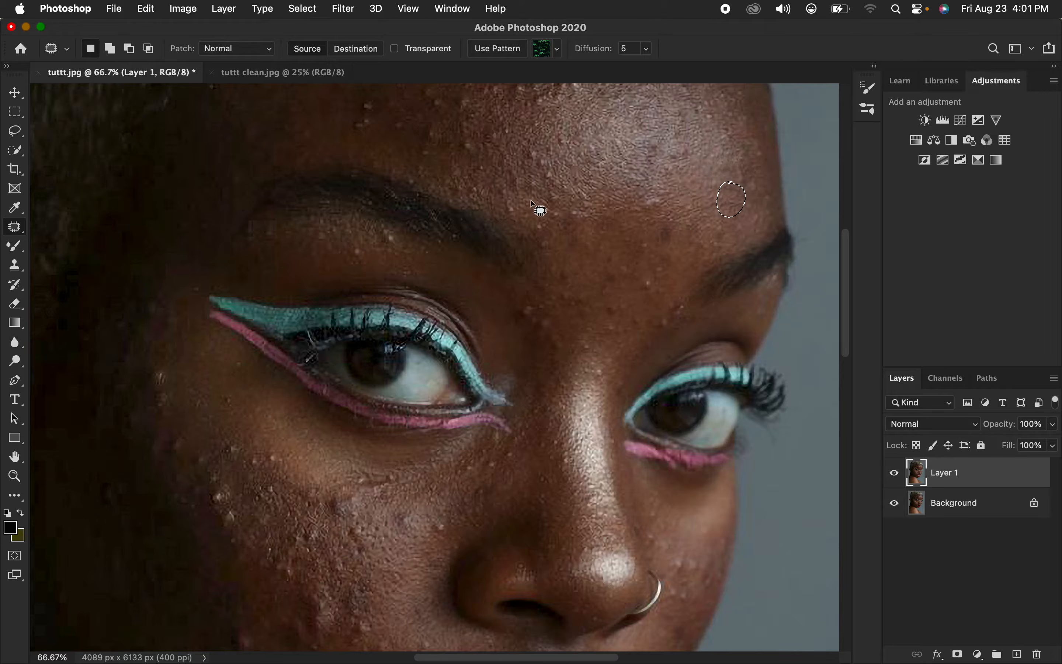
pyautogui.press('super+d')
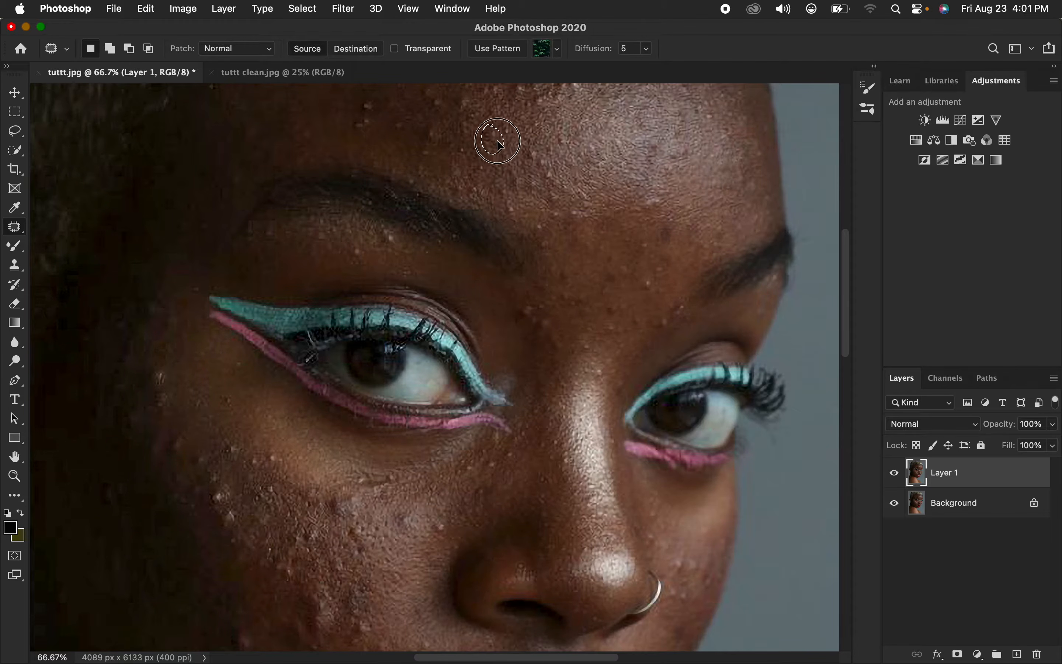
# Step: Patch the blemishes above the near eyebrow's inner end, between the eyebrows and just below the near eyebrow
pyautogui.moveTo(531, 145)
pyautogui.mouseDown()
pyautogui.moveTo(556, 177)
pyautogui.moveTo(541, 158)
pyautogui.moveTo(573, 149)
pyautogui.moveTo(560, 128)
pyautogui.moveTo(682, 185)
pyautogui.moveTo(673, 222)
pyautogui.mouseUp()
pyautogui.press('super+d')
pyautogui.press('super+d')
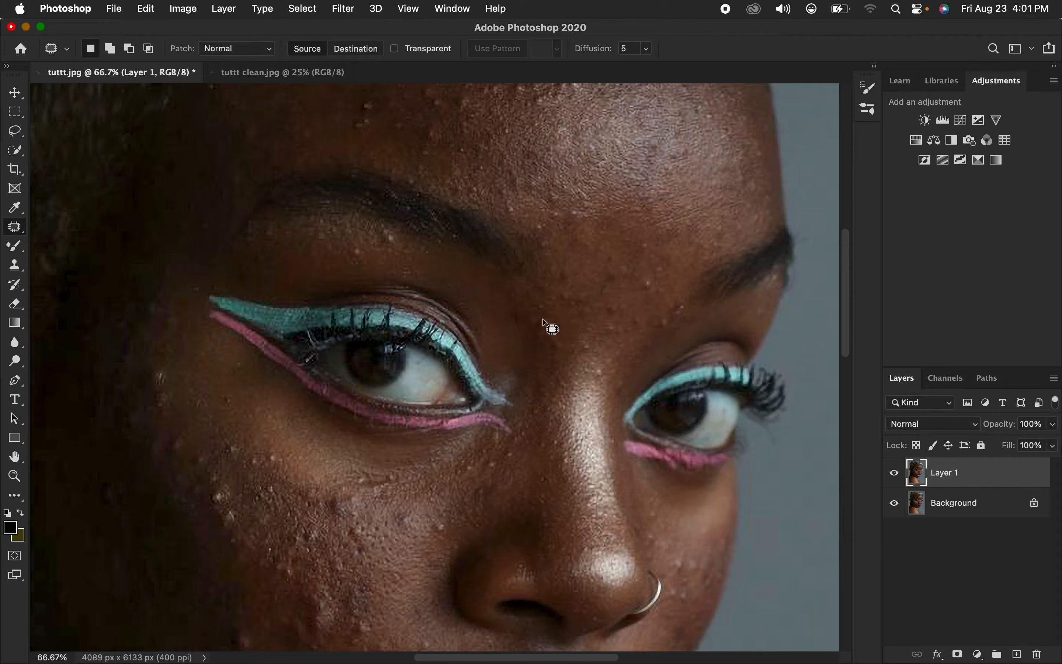
pyautogui.moveTo(639, 279)
pyautogui.mouseDown()
pyautogui.moveTo(656, 281)
pyautogui.moveTo(670, 327)
pyautogui.moveTo(660, 280)
pyautogui.mouseUp()
pyautogui.press('super+d')
pyautogui.moveTo(351, 241); pyautogui.dragTo(355, 251)
pyautogui.press('super+d')
# Step: Patch the row of bumps on the upper middle forehead with smooth skin nearby
pyautogui.scroll(5, 654, 189)
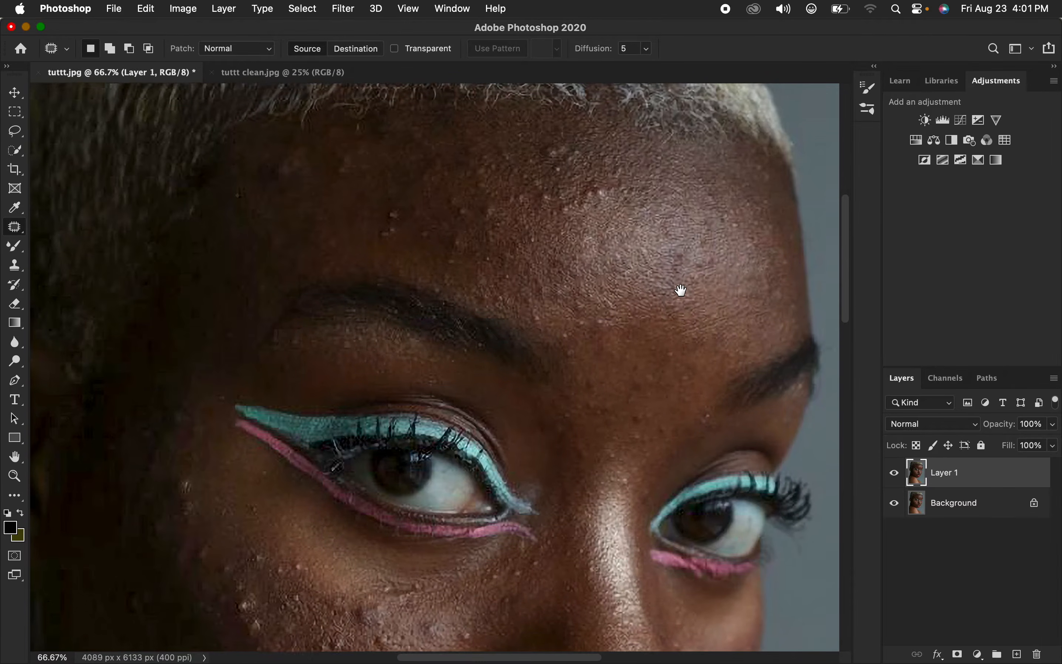
pyautogui.moveTo(590, 200)
pyautogui.mouseDown()
pyautogui.moveTo(623, 219)
pyautogui.moveTo(546, 154)
pyautogui.moveTo(576, 215)
pyautogui.moveTo(566, 197)
pyautogui.mouseUp()
pyautogui.press('super+d')
pyautogui.moveTo(560, 206); pyautogui.dragTo(591, 222)
pyautogui.press('super+d')
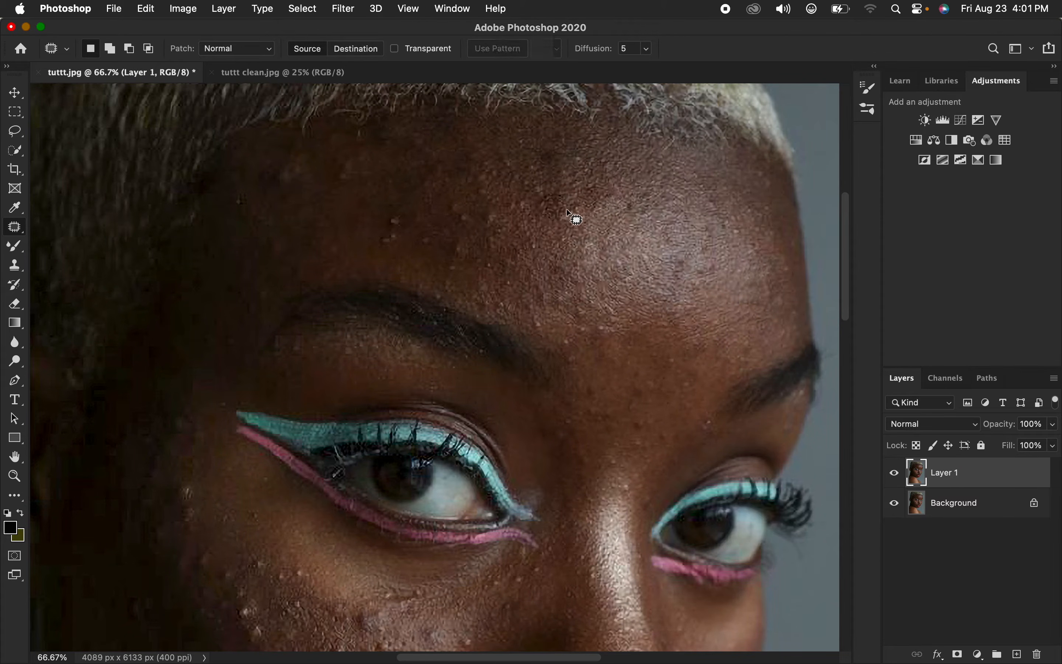
# Step: Patch the spots on the shaded side of the forehead above the near eyebrow
pyautogui.moveTo(450, 233)
pyautogui.mouseDown()
pyautogui.moveTo(467, 256)
pyautogui.moveTo(461, 241)
pyautogui.mouseUp()
pyautogui.moveTo(461, 256); pyautogui.dragTo(443, 259)
pyautogui.press('super+d')
pyautogui.moveTo(450, 200); pyautogui.dragTo(460, 200)
pyautogui.moveTo(459, 208)
pyautogui.mouseDown()
pyautogui.moveTo(380, 237)
pyautogui.moveTo(411, 235)
pyautogui.moveTo(410, 221)
pyautogui.mouseUp()
pyautogui.press('super+d')
pyautogui.moveTo(412, 227); pyautogui.dragTo(377, 215)
pyautogui.press('super+d')
# Step: Patch the small bumps along the forehead just below the hairline
pyautogui.moveTo(429, 165); pyautogui.dragTo(426, 179)
pyautogui.moveTo(431, 185); pyautogui.dragTo(388, 184)
pyautogui.moveTo(468, 154)
pyautogui.mouseDown()
pyautogui.moveTo(482, 183)
pyautogui.moveTo(475, 151)
pyautogui.mouseUp()
pyautogui.moveTo(475, 168)
pyautogui.mouseDown()
pyautogui.moveTo(450, 168)
pyautogui.moveTo(490, 178)
pyautogui.moveTo(505, 155)
pyautogui.mouseUp()
pyautogui.moveTo(504, 161)
pyautogui.mouseDown()
pyautogui.moveTo(477, 169)
pyautogui.moveTo(529, 172)
pyautogui.moveTo(541, 160)
pyautogui.mouseUp()
pyautogui.moveTo(541, 174); pyautogui.dragTo(520, 177)
pyautogui.click(555, 171)
# Step: Patch the remaining spots at the top of the nose bridge
pyautogui.moveTo(641, 417)
pyautogui.mouseDown()
pyautogui.moveTo(626, 387)
pyautogui.moveTo(637, 415)
pyautogui.mouseUp()
pyautogui.moveTo(636, 403); pyautogui.dragTo(664, 393)
pyautogui.click(653, 383)
# Step: Patch the blemishes on the near cheek below the eye with smoother skin from beside the nose
pyautogui.press('space')
pyautogui.moveTo(591, 359); pyautogui.dragTo(635, 173)
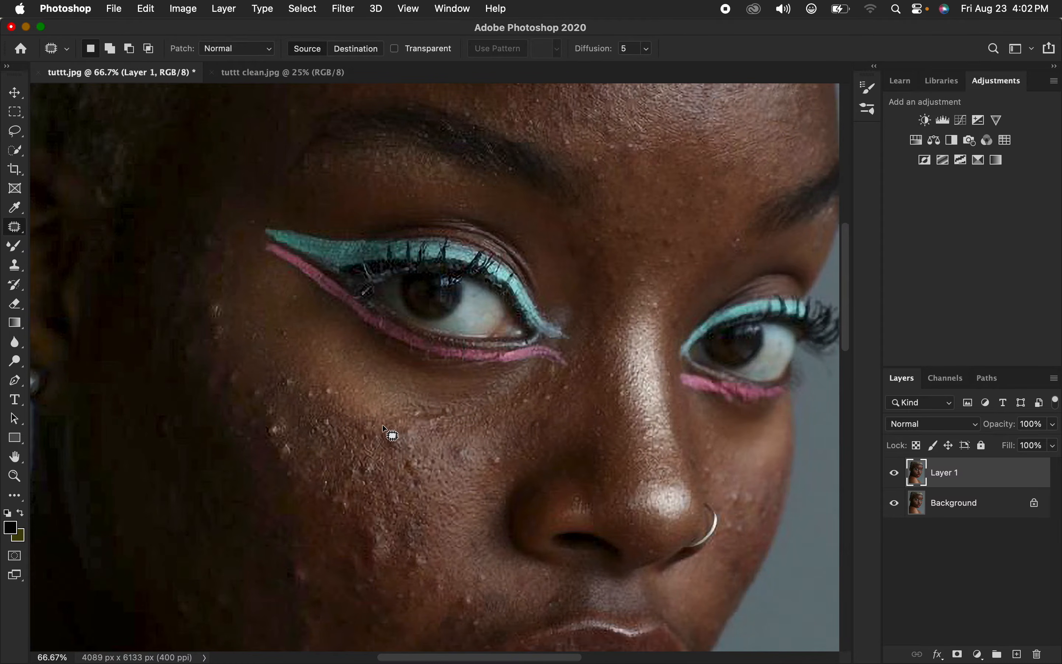
pyautogui.click(390, 426)
pyautogui.moveTo(420, 476); pyautogui.dragTo(422, 477)
pyautogui.moveTo(420, 471)
pyautogui.mouseDown()
pyautogui.moveTo(420, 439)
pyautogui.moveTo(465, 439)
pyautogui.moveTo(456, 452)
pyautogui.moveTo(496, 459)
pyautogui.mouseUp()
pyautogui.click(457, 434)
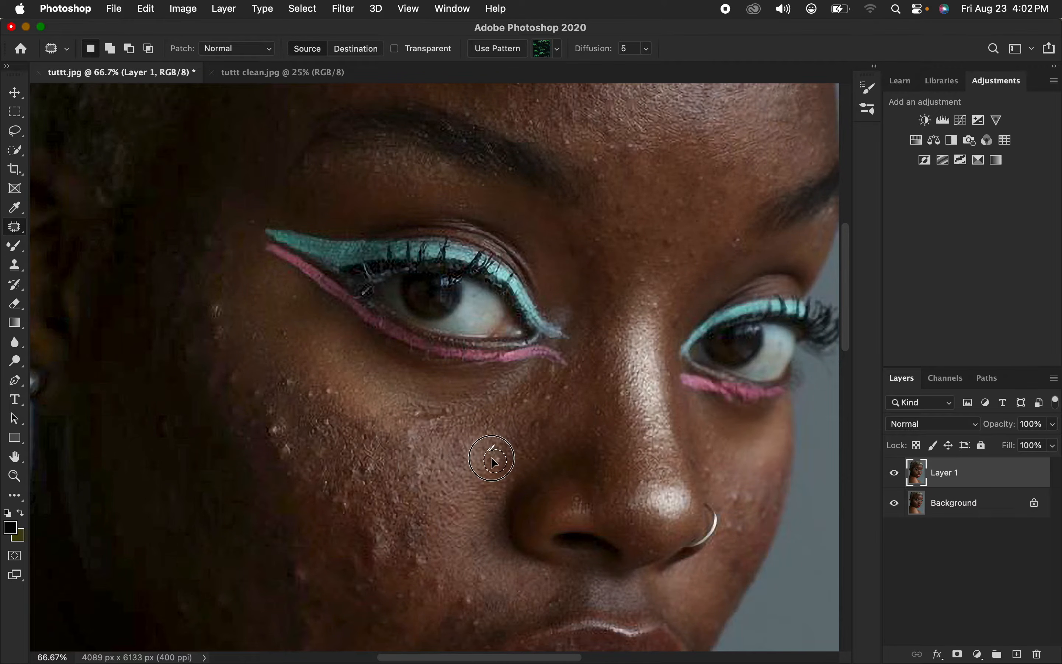
# Step: Patch the bumps between the near eye's inner corner and the side of the nose
pyautogui.moveTo(522, 403); pyautogui.dragTo(518, 406)
pyautogui.moveTo(521, 415); pyautogui.dragTo(545, 425)
pyautogui.click(545, 401)
pyautogui.moveTo(544, 378); pyautogui.dragTo(528, 412)
pyautogui.click(516, 397)
# Step: Patch the bright bumps on the temple and the outer edge of the near cheek
pyautogui.moveTo(217, 304)
pyautogui.mouseDown()
pyautogui.moveTo(211, 330)
pyautogui.moveTo(241, 290)
pyautogui.mouseUp()
pyautogui.click(284, 364)
pyautogui.moveTo(267, 425)
pyautogui.mouseDown()
pyautogui.moveTo(286, 466)
pyautogui.moveTo(287, 431)
pyautogui.moveTo(320, 431)
pyautogui.mouseUp()
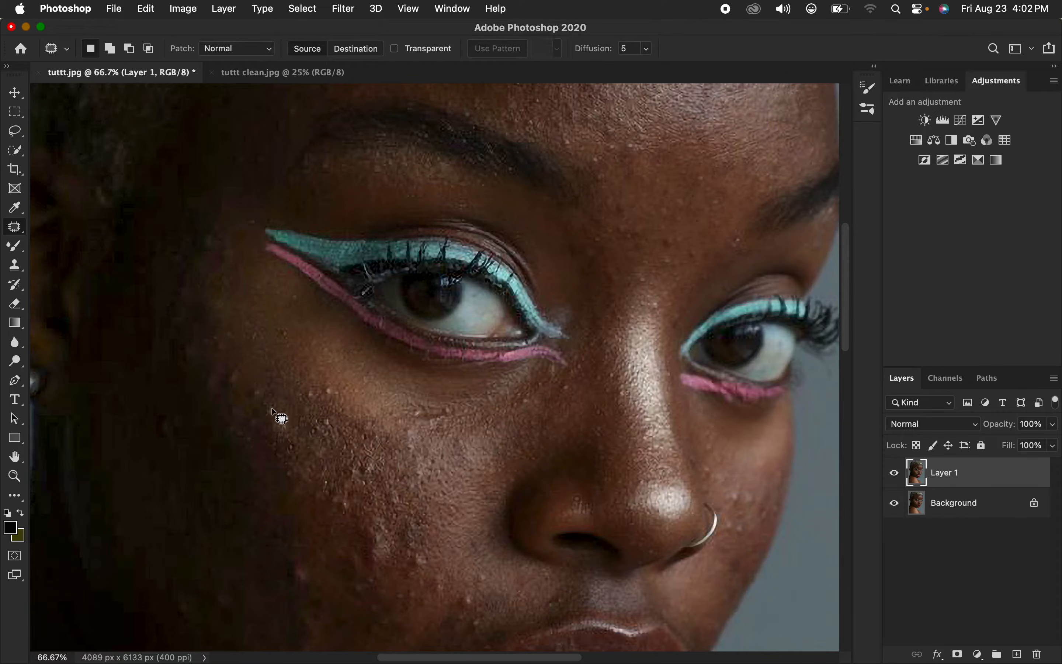
pyautogui.click(266, 390)
pyautogui.moveTo(248, 378)
pyautogui.mouseDown()
pyautogui.moveTo(245, 395)
pyautogui.moveTo(237, 373)
pyautogui.mouseUp()
pyautogui.moveTo(237, 378); pyautogui.dragTo(221, 350)
pyautogui.click(279, 385)
# Step: Patch the cluster of bumps on the lower part of the near cheek
pyautogui.moveTo(366, 524); pyautogui.dragTo(367, 527)
pyautogui.moveTo(373, 536)
pyautogui.mouseDown()
pyautogui.moveTo(418, 569)
pyautogui.moveTo(404, 521)
pyautogui.mouseUp()
pyautogui.press('super+d')
pyautogui.moveTo(412, 541)
pyautogui.mouseDown()
pyautogui.moveTo(445, 523)
pyautogui.moveTo(408, 546)
pyautogui.moveTo(427, 543)
pyautogui.mouseUp()
pyautogui.click(444, 523)
pyautogui.press('super+d')
# Step: Compare the retouched face with the original by toggling the visibility of Layer 1
pyautogui.press('super+minus')
pyautogui.press('super+minus')
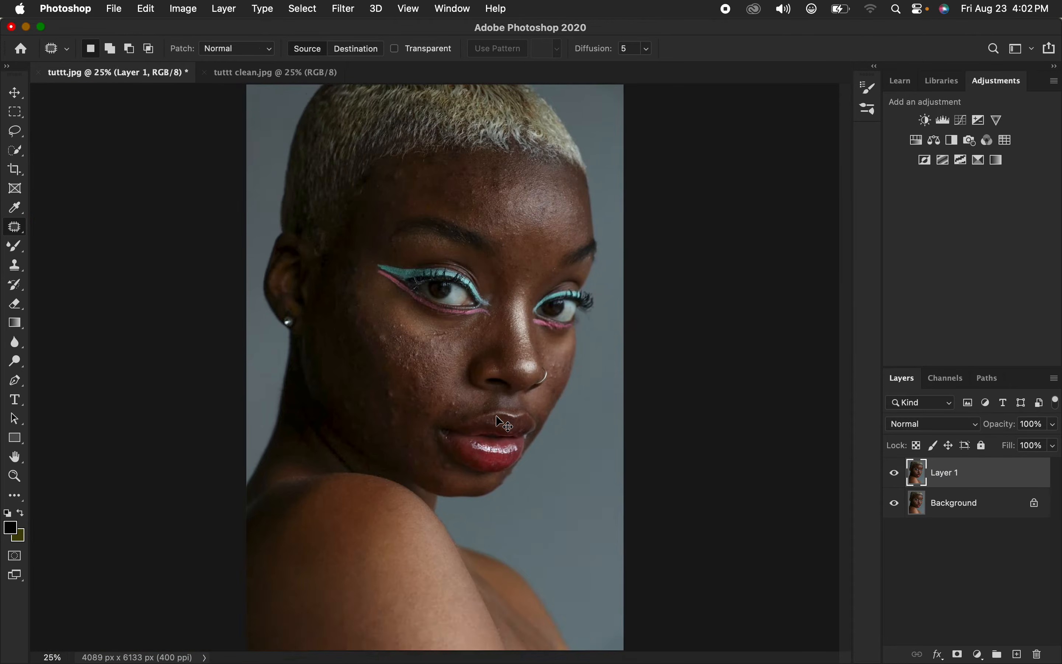
pyautogui.click(898, 476)
pyautogui.click(900, 477)
pyautogui.click(902, 476)
pyautogui.click(903, 477)
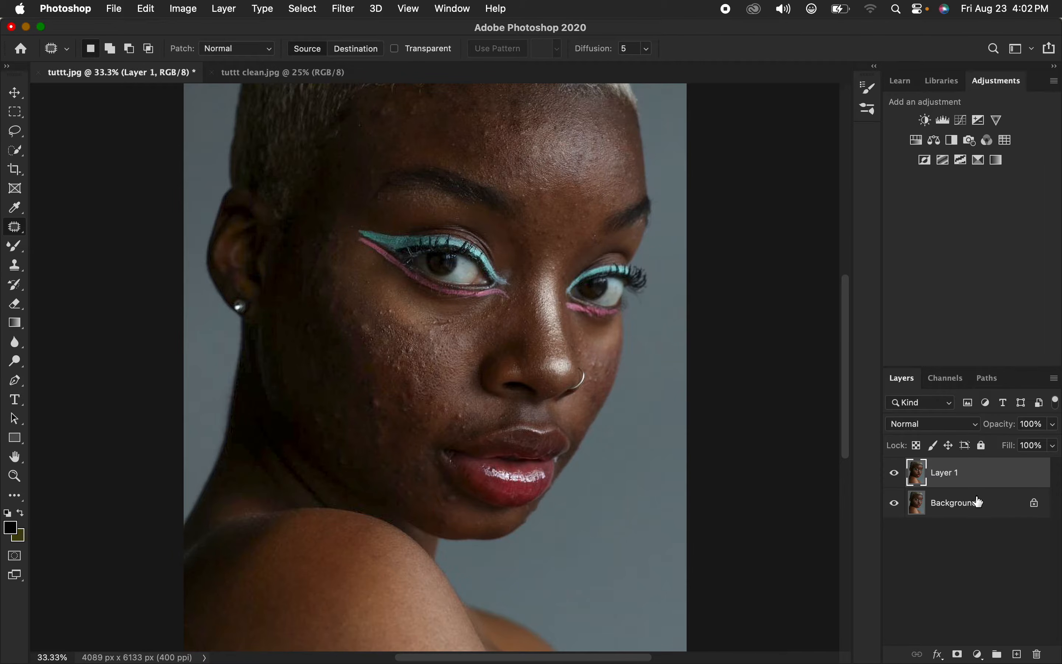
# Step: Merge the visible layers and switch to the tuttt clean.jpg document
pyautogui.click(221, 7)
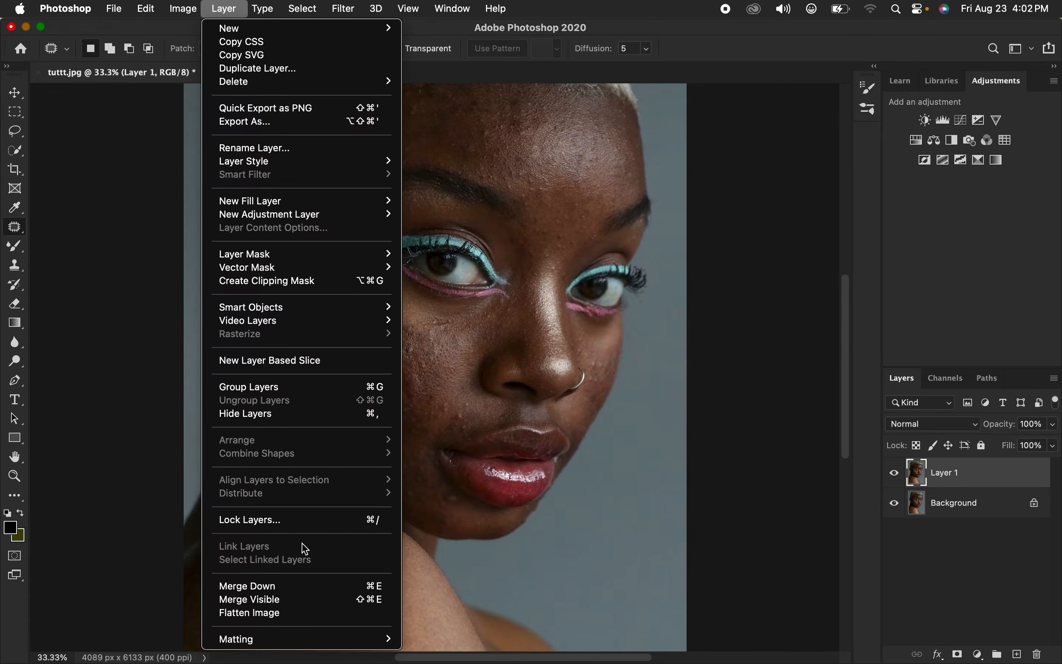
pyautogui.click(279, 603)
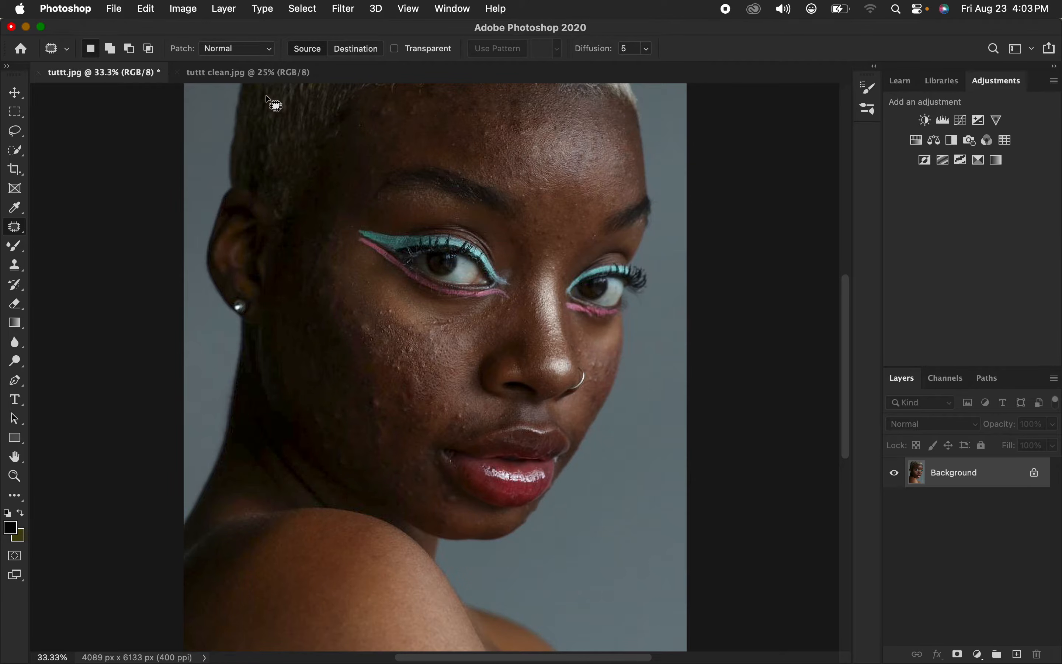
pyautogui.click(251, 78)
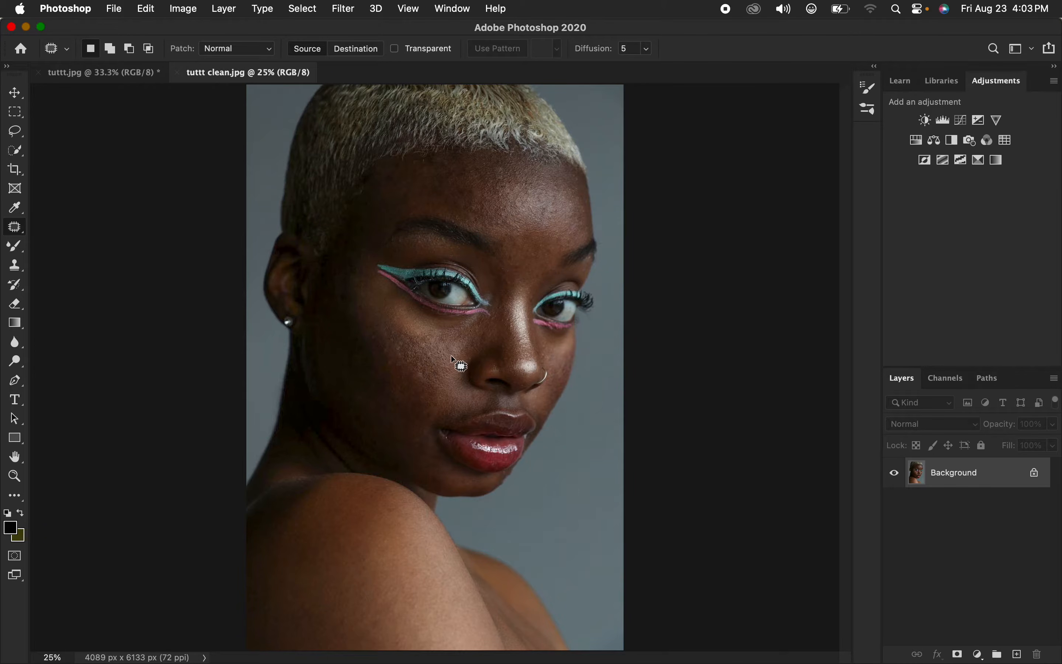
pyautogui.scroll(1, 433, 371)
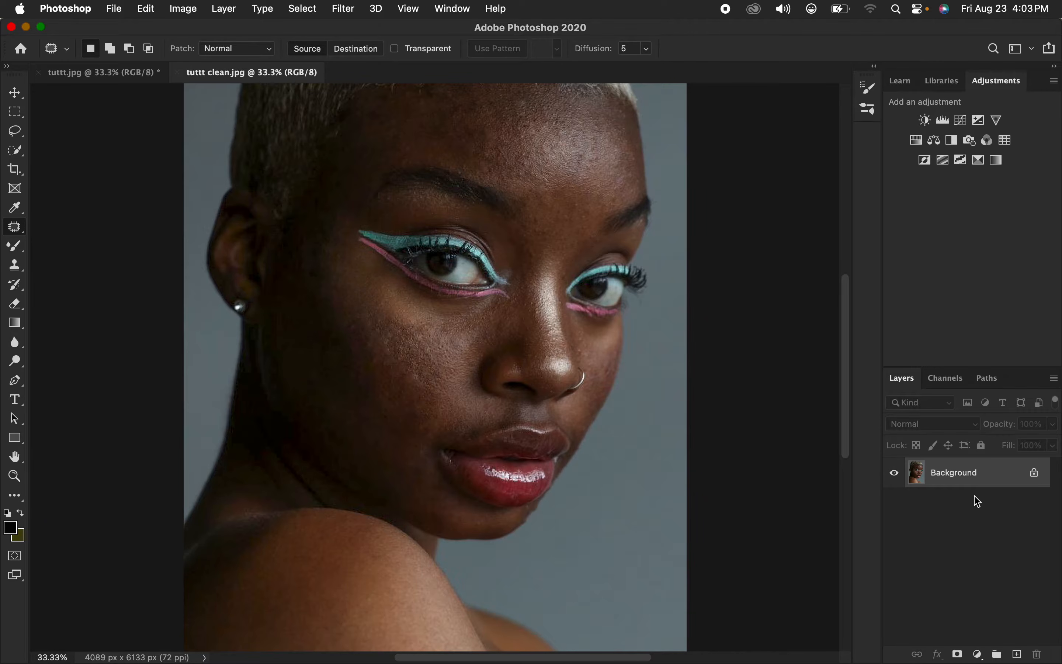
pyautogui.press('super+j')
pyautogui.press('super+j')
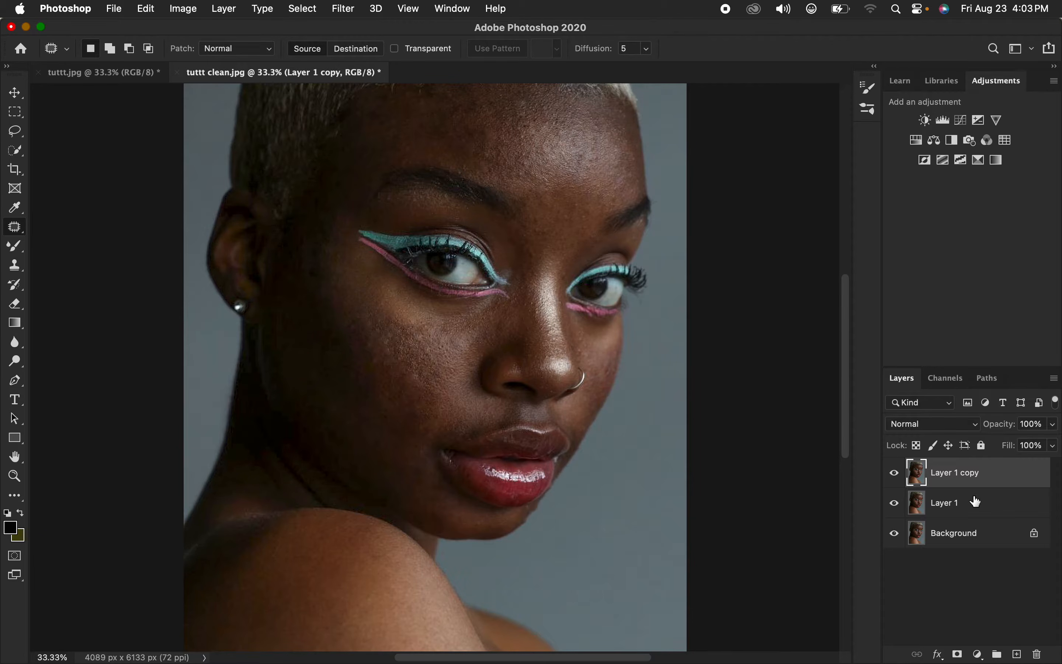
pyautogui.press('super+z')
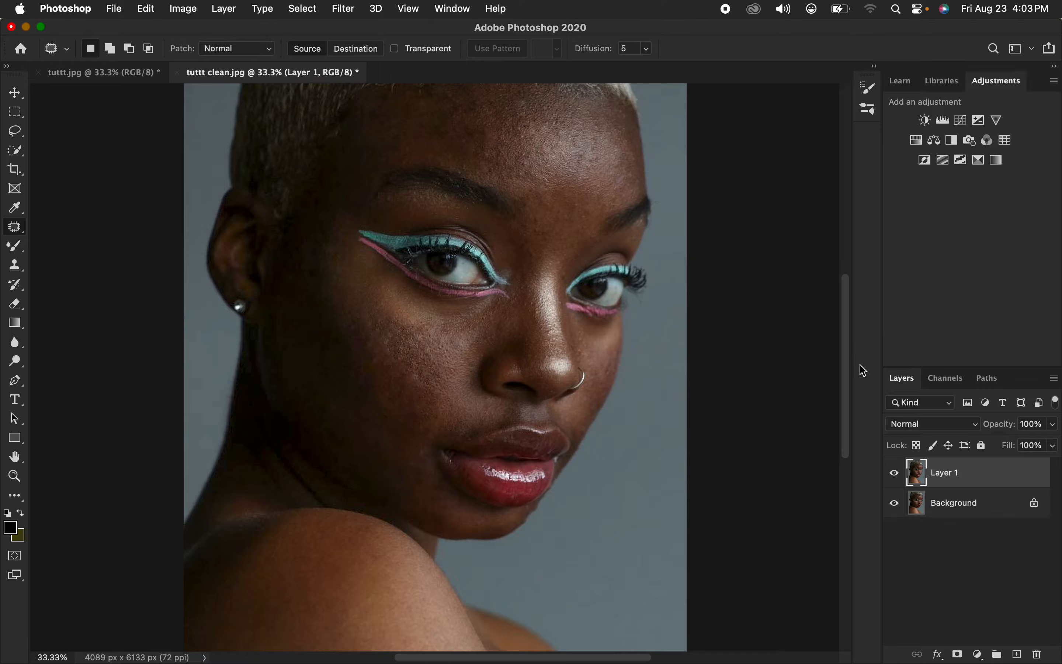
pyautogui.press('super+z')
# Step: Make two copies of the Background layer and rename the lower copy LOW FREQ
pyautogui.moveTo(990, 473); pyautogui.dragTo(1019, 654)
pyautogui.moveTo(1000, 476); pyautogui.dragTo(1019, 654)
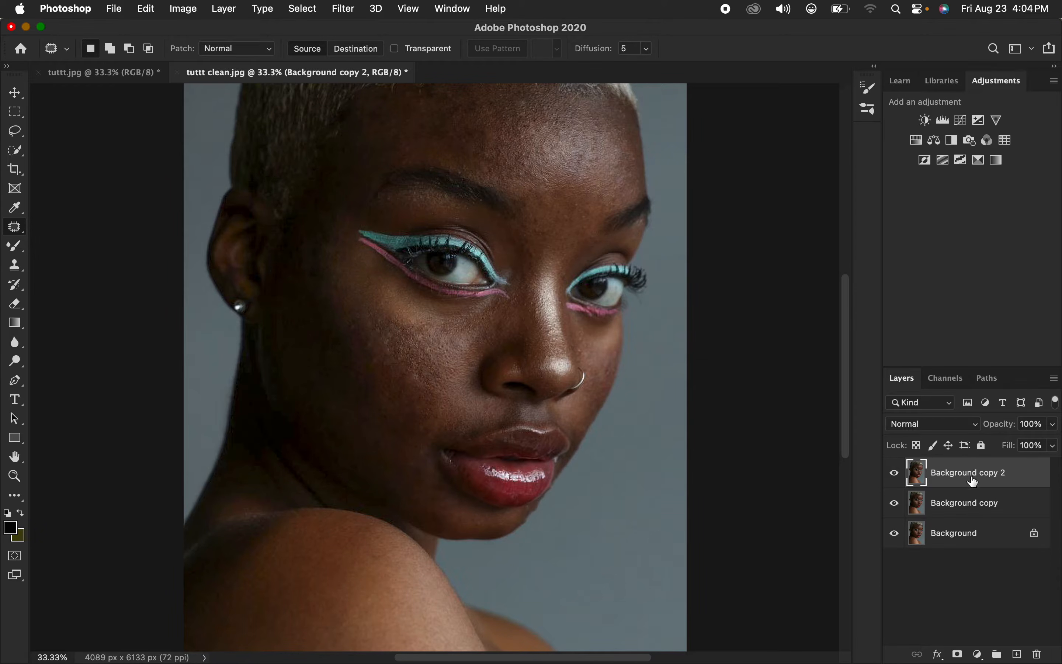
pyautogui.doubleClick(971, 504)
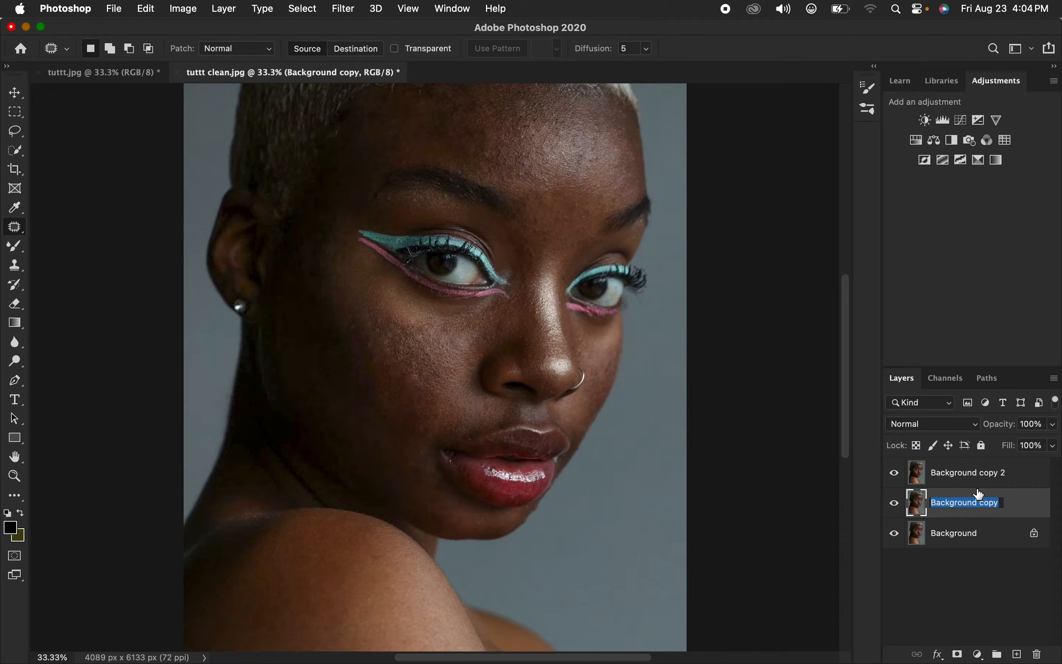
pyautogui.write('LOW FREQ')
pyautogui.press('Return')
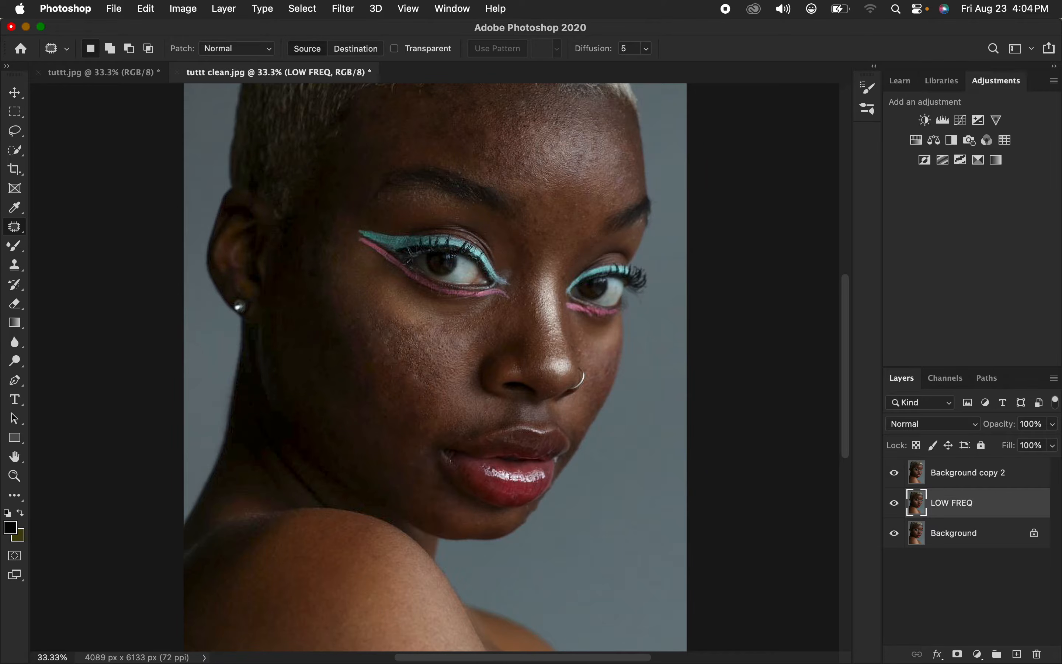
# Step: Rename the uppermost layer copy HIGH FREQ
pyautogui.doubleClick(960, 472)
pyautogui.write('H')
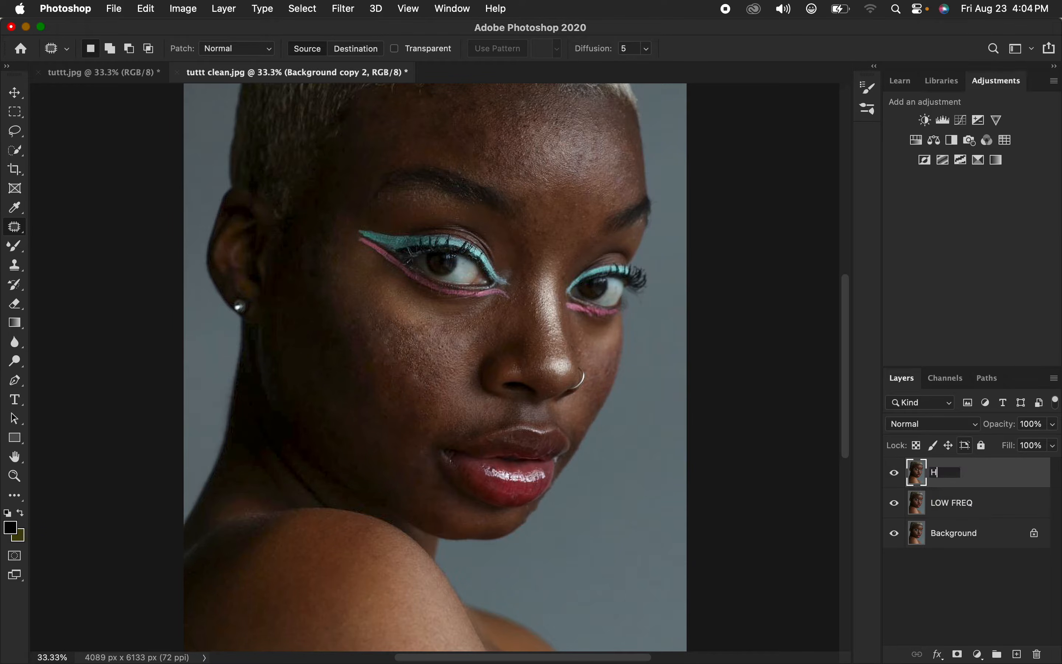
pyautogui.write('IGH FREQ')
pyautogui.press('Return')
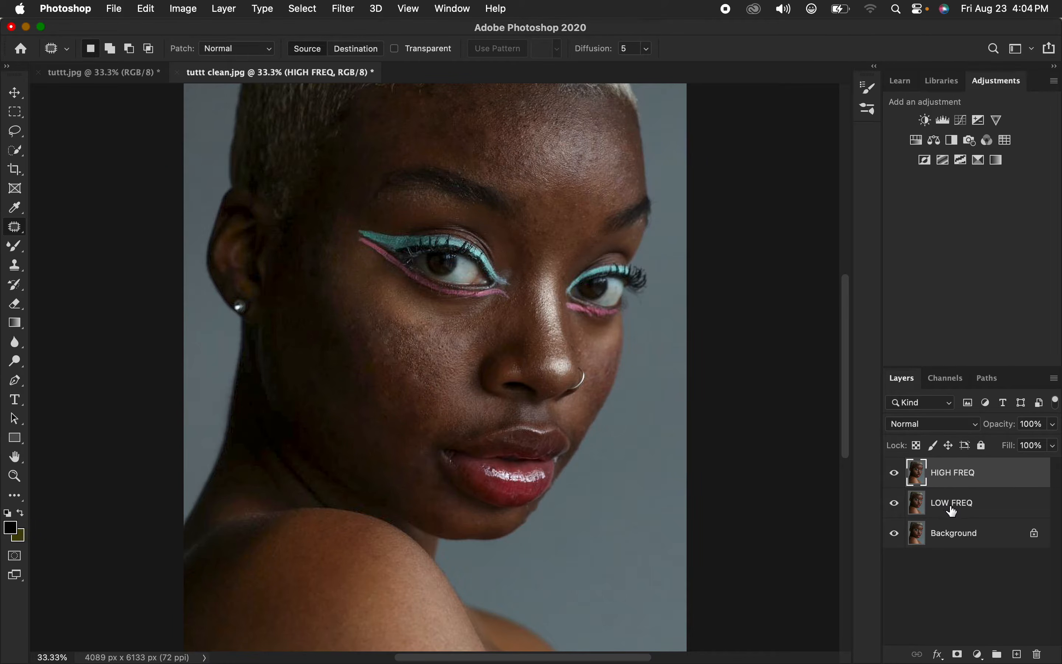
# Step: Open Gaussian Blur on the LOW FREQ layer with HIGH FREQ hidden, minimise the radius to 0.1 pixels, and preview facial skin at 50%
pyautogui.click(964, 502)
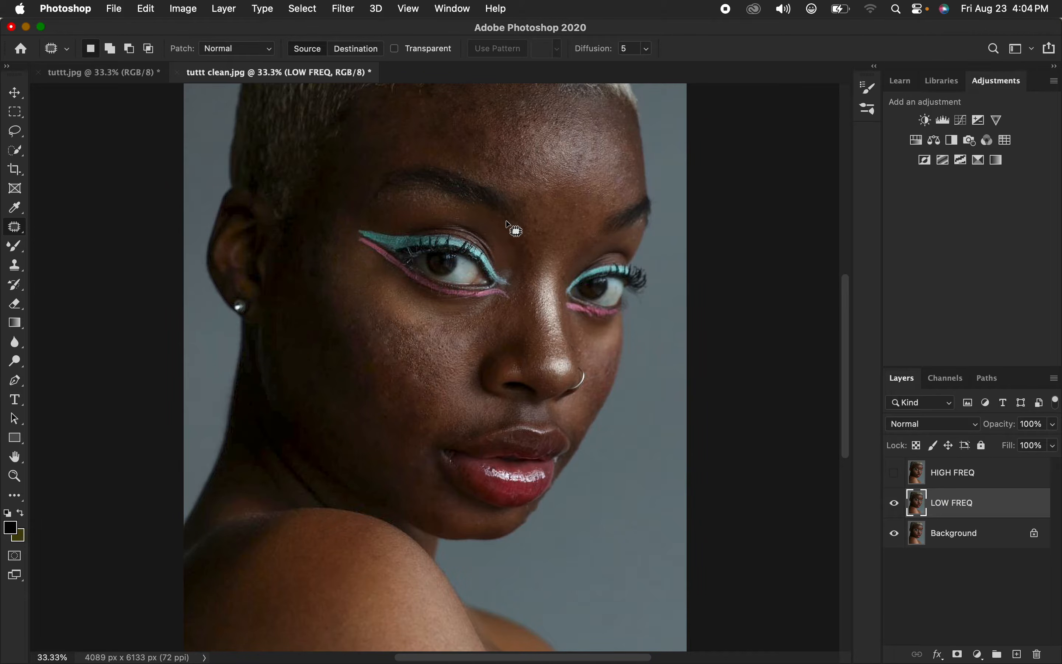
pyautogui.click(345, 9)
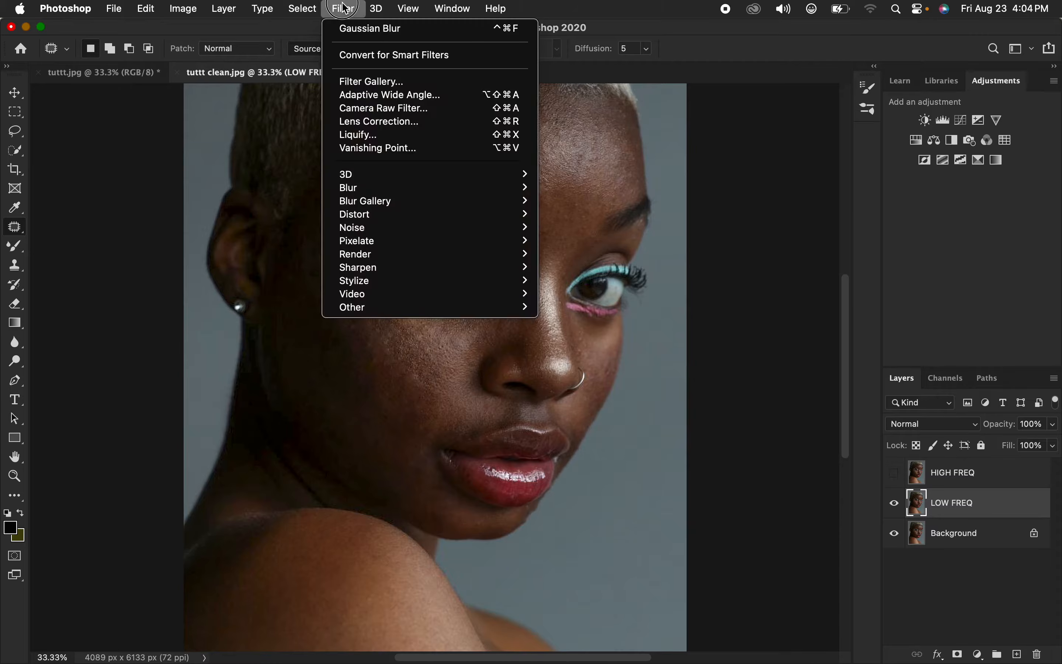
pyautogui.moveTo(386, 188)
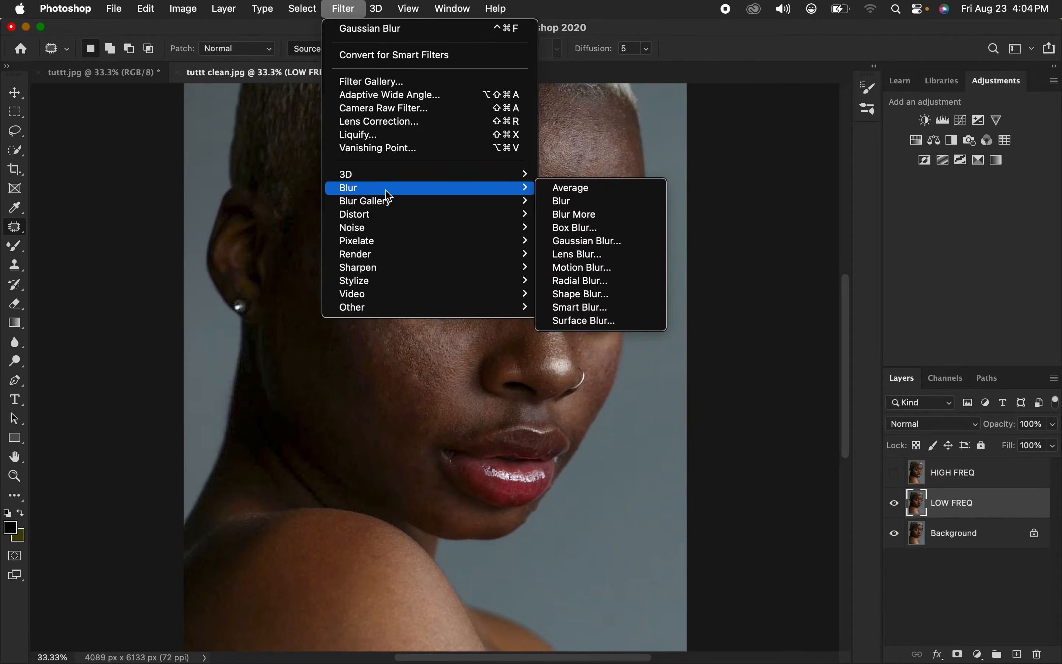
pyautogui.click(611, 242)
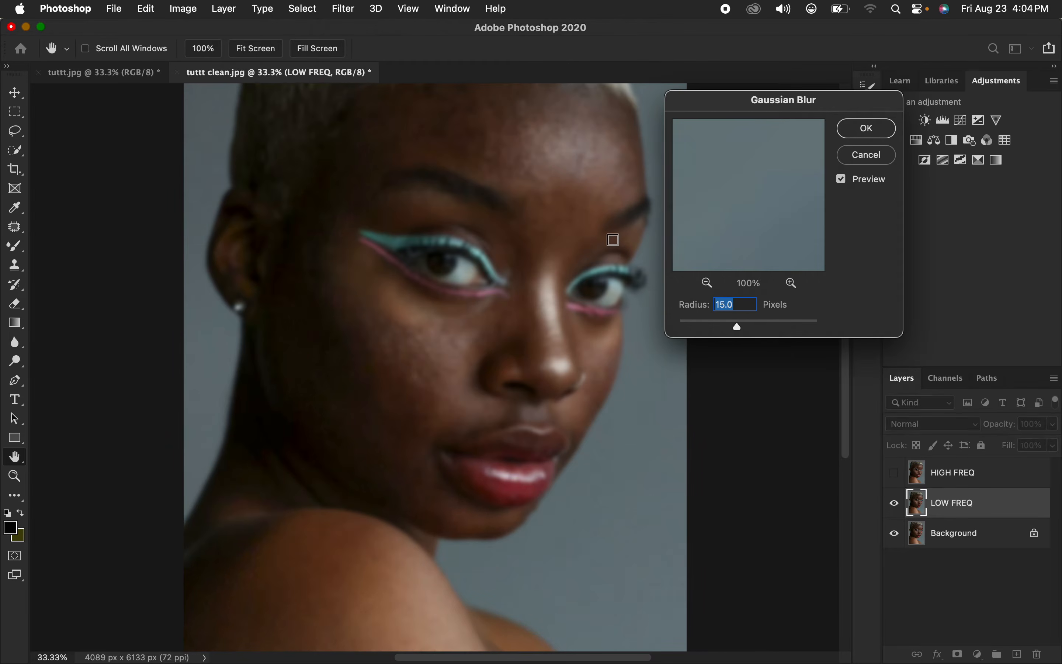
pyautogui.moveTo(735, 327); pyautogui.dragTo(607, 304)
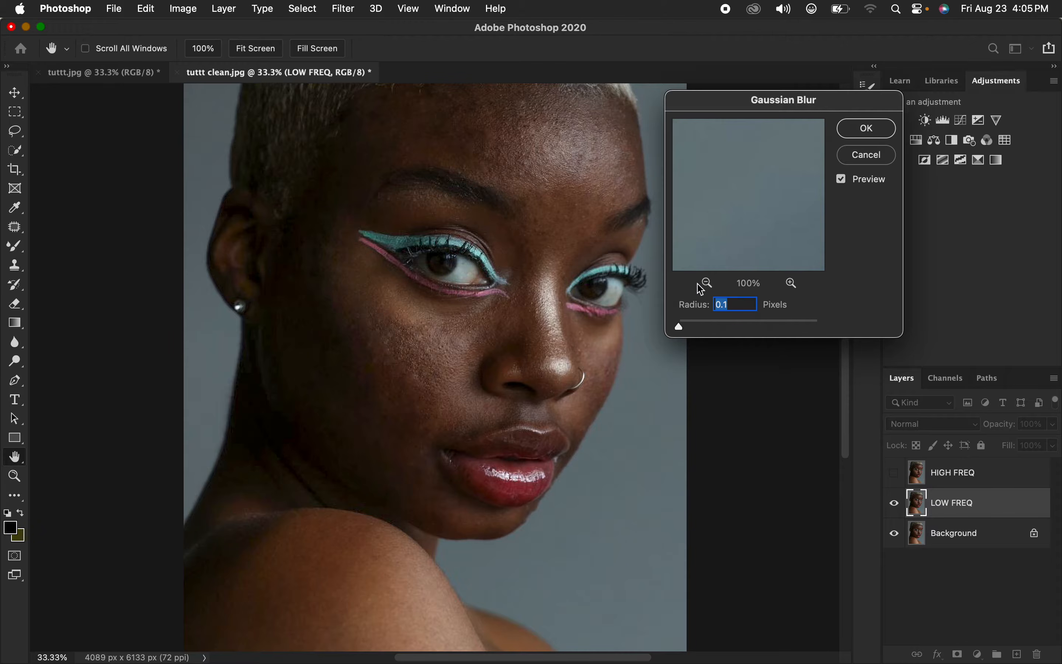
pyautogui.moveTo(684, 332); pyautogui.dragTo(632, 330)
pyautogui.click(543, 147)
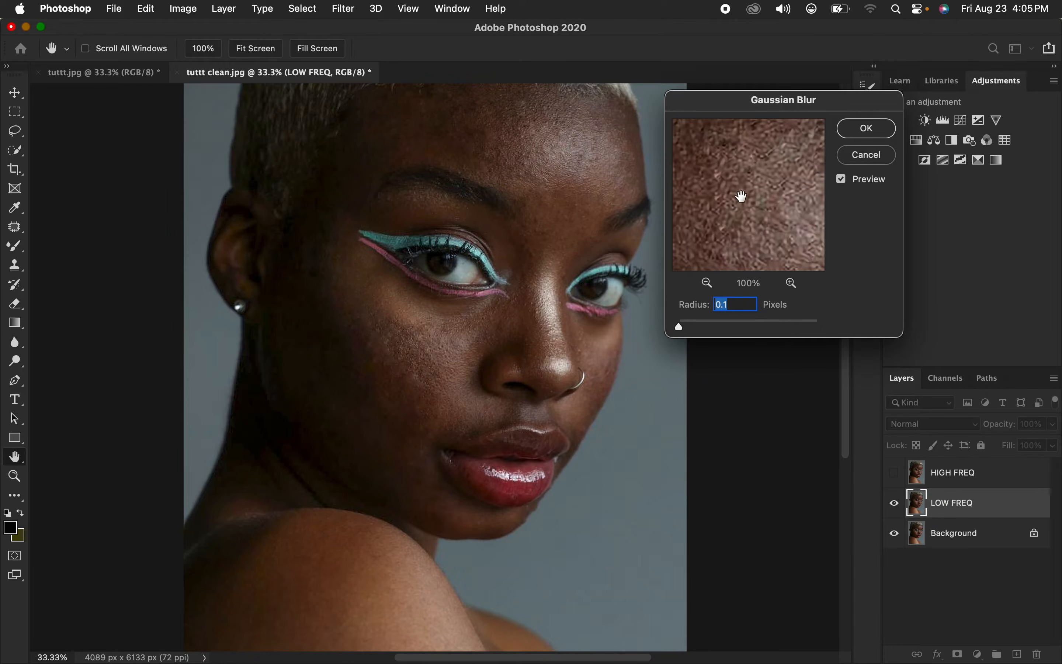
pyautogui.click(708, 284)
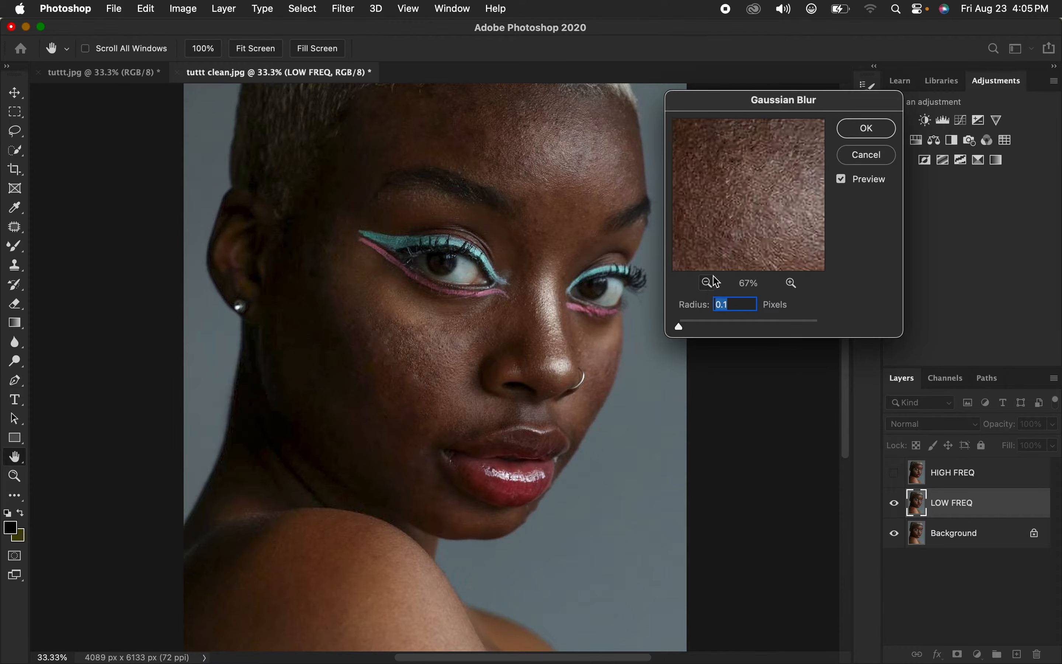
pyautogui.click(709, 283)
pyautogui.moveTo(746, 216); pyautogui.dragTo(770, 166)
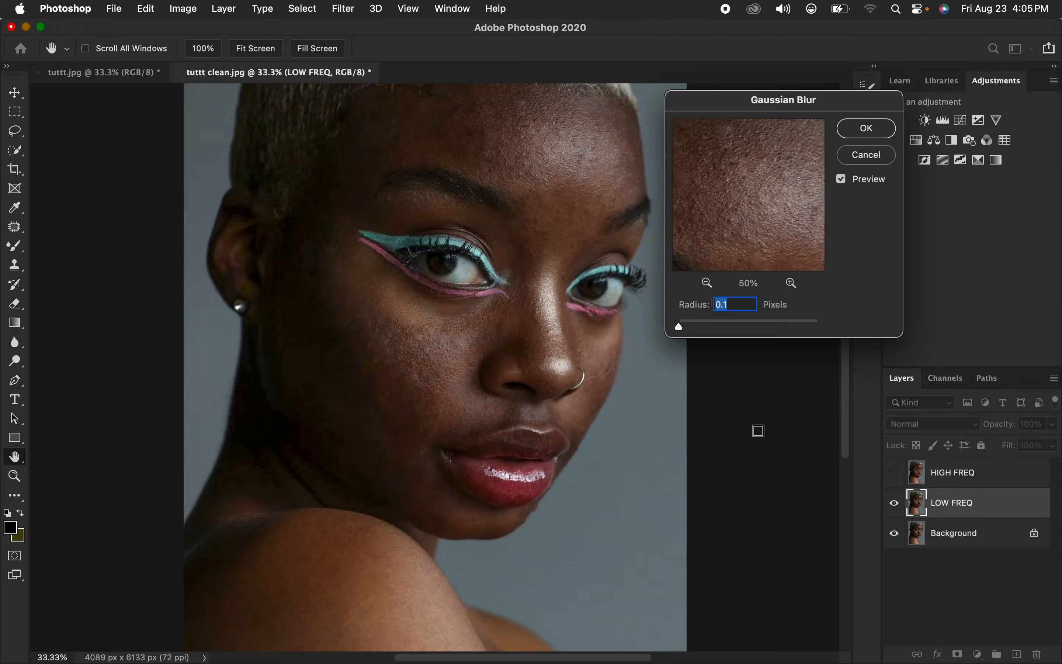
# Step: Apply the Gaussian Blur to the LOW FREQ layer with a radius of 15 pixels
pyautogui.moveTo(679, 327); pyautogui.dragTo(736, 327)
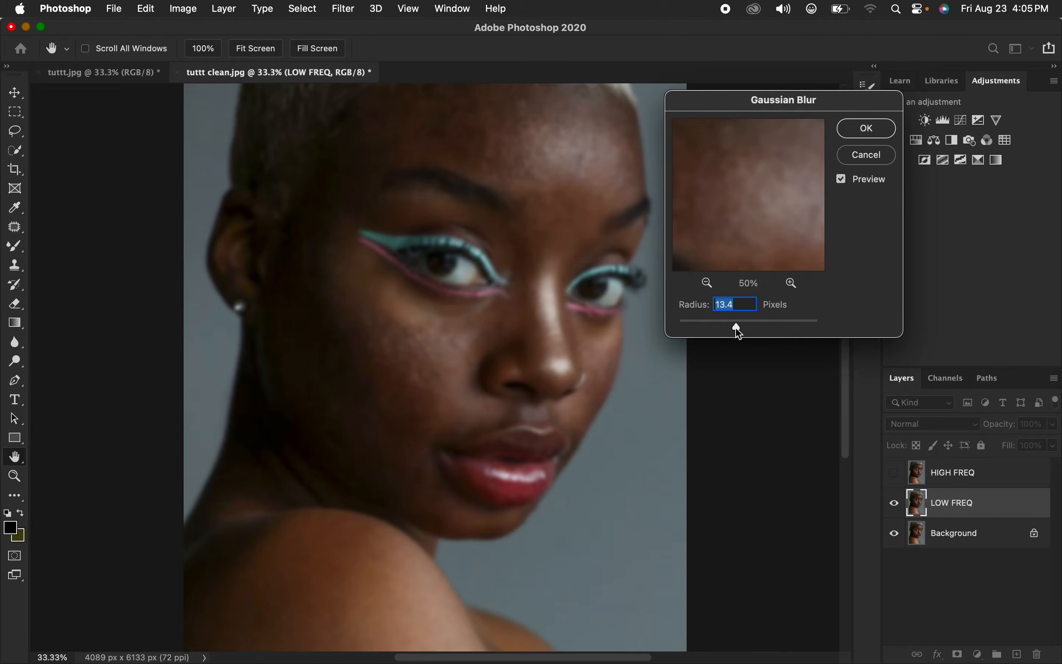
pyautogui.write('15')
pyautogui.moveTo(763, 189); pyautogui.dragTo(763, 215)
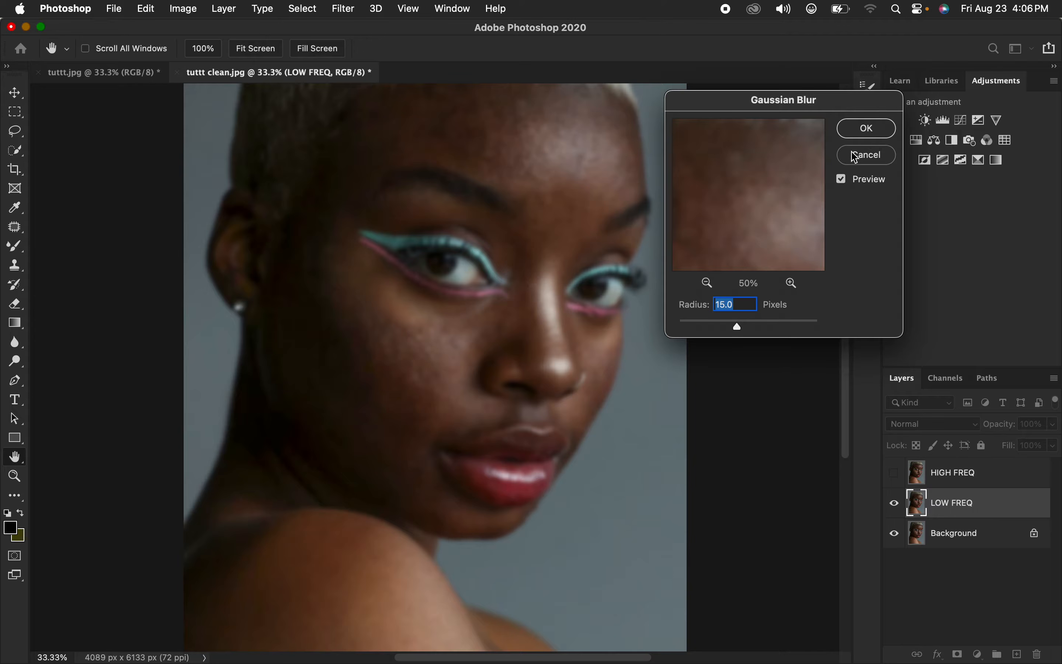
pyautogui.click(868, 129)
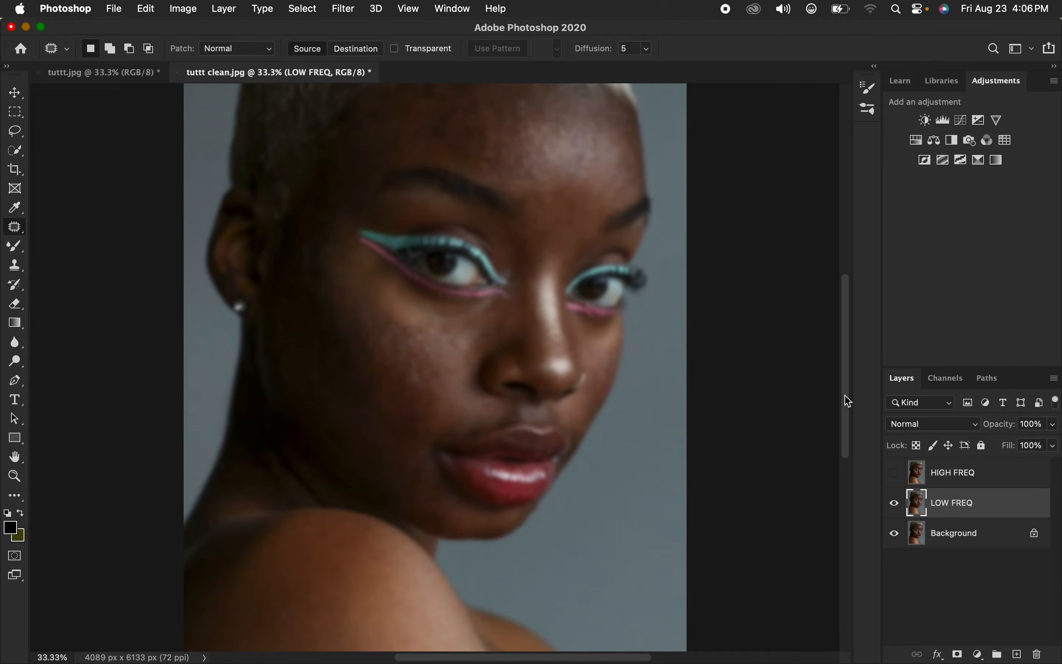
# Step: Make the HIGH FREQ layer active and visible, and open Apply Image for it
pyautogui.press('super+minus')
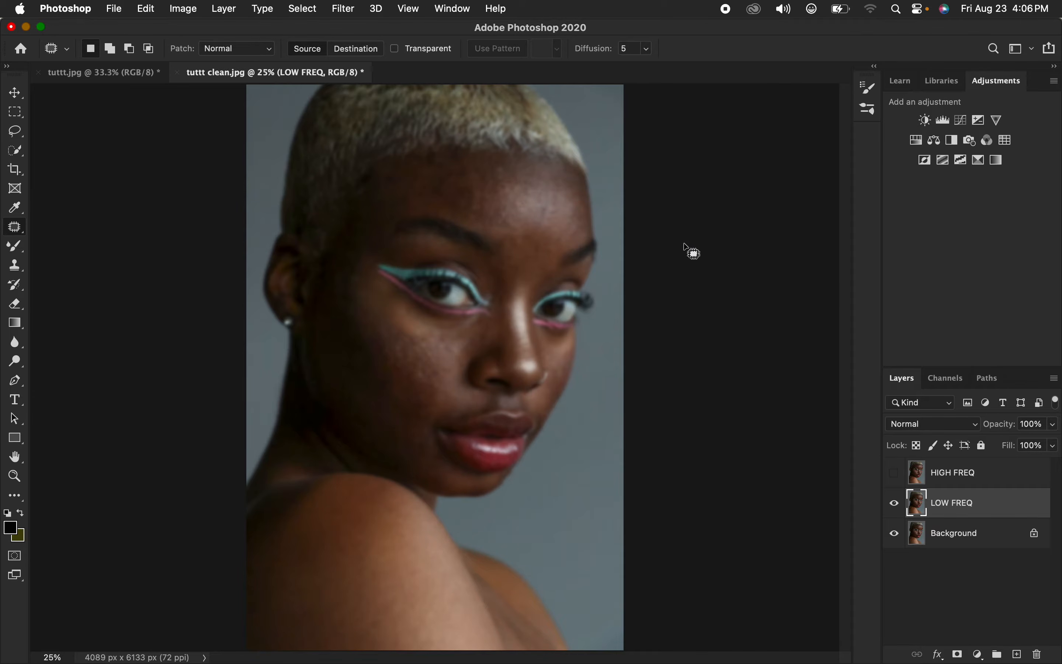
pyautogui.click(963, 483)
pyautogui.click(895, 473)
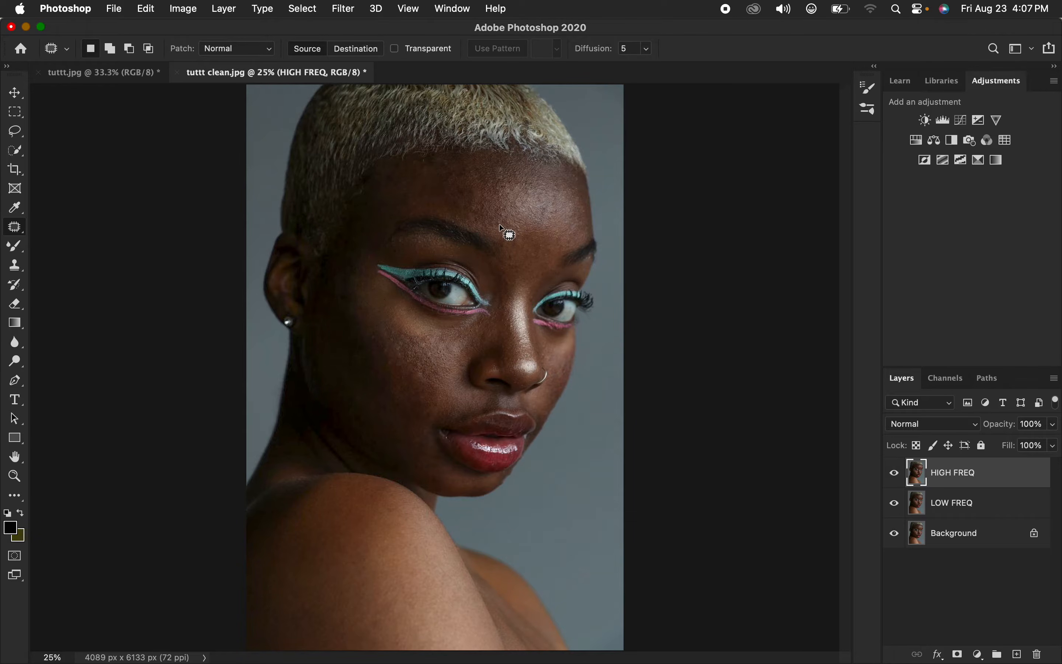
pyautogui.click(16, 137)
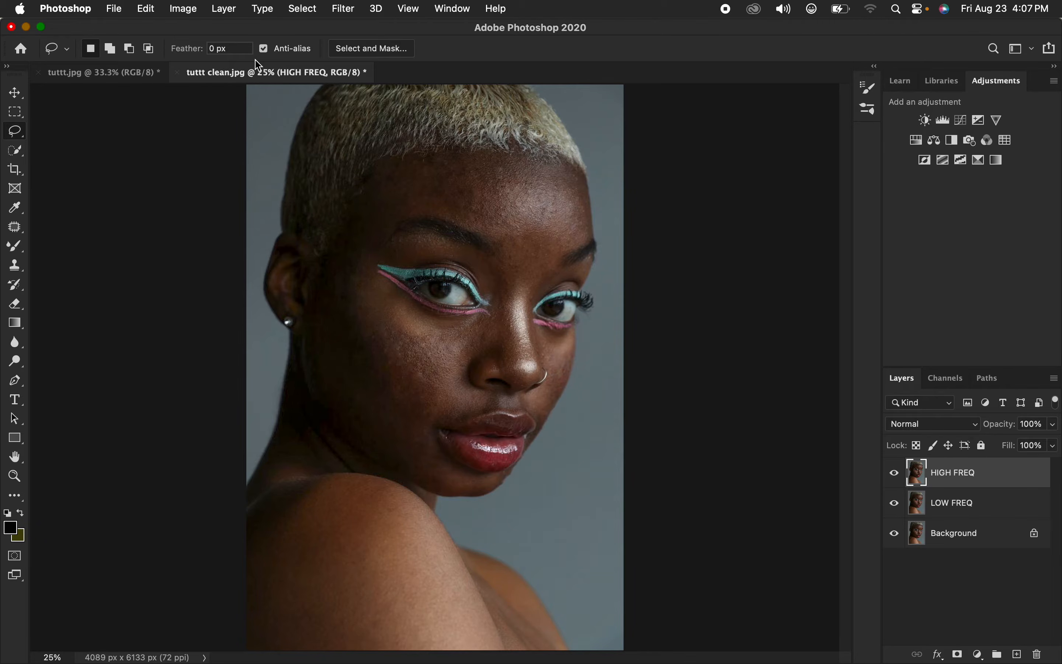
pyautogui.click(194, 13)
pyautogui.click(237, 242)
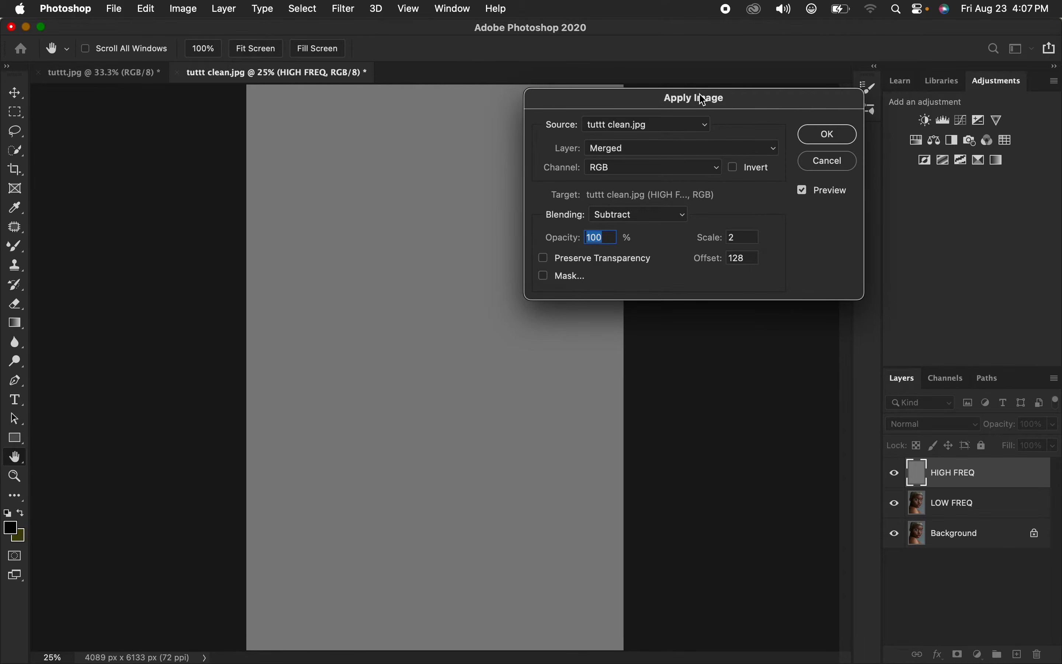
pyautogui.moveTo(702, 100); pyautogui.dragTo(771, 96)
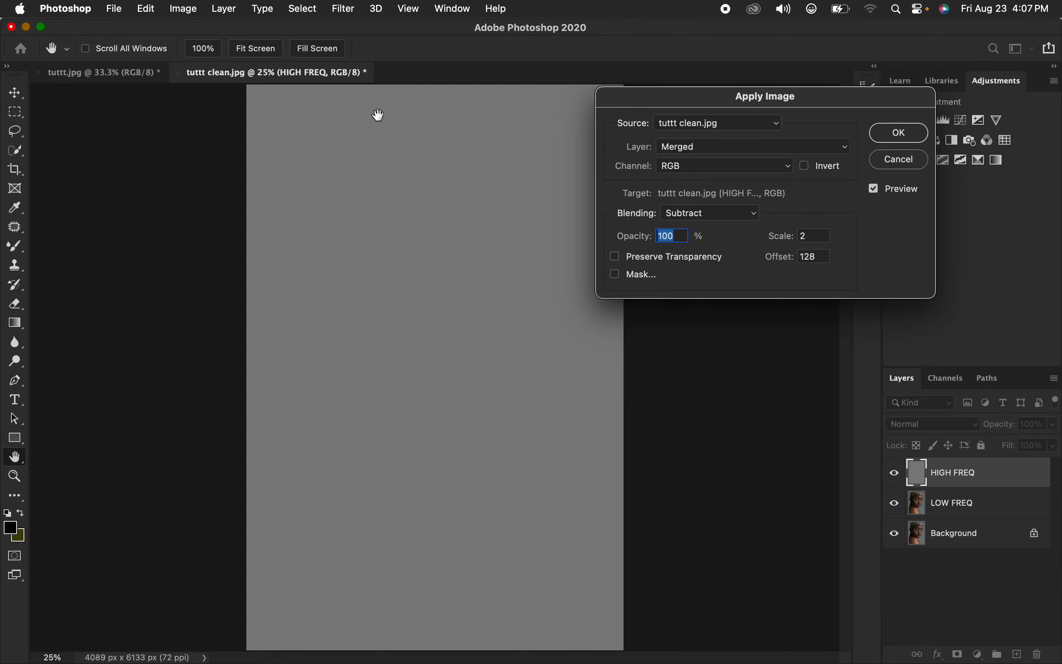
# Step: Set the Apply Image source layer to LOW FREQ and the blending to Subtract
pyautogui.click(711, 149)
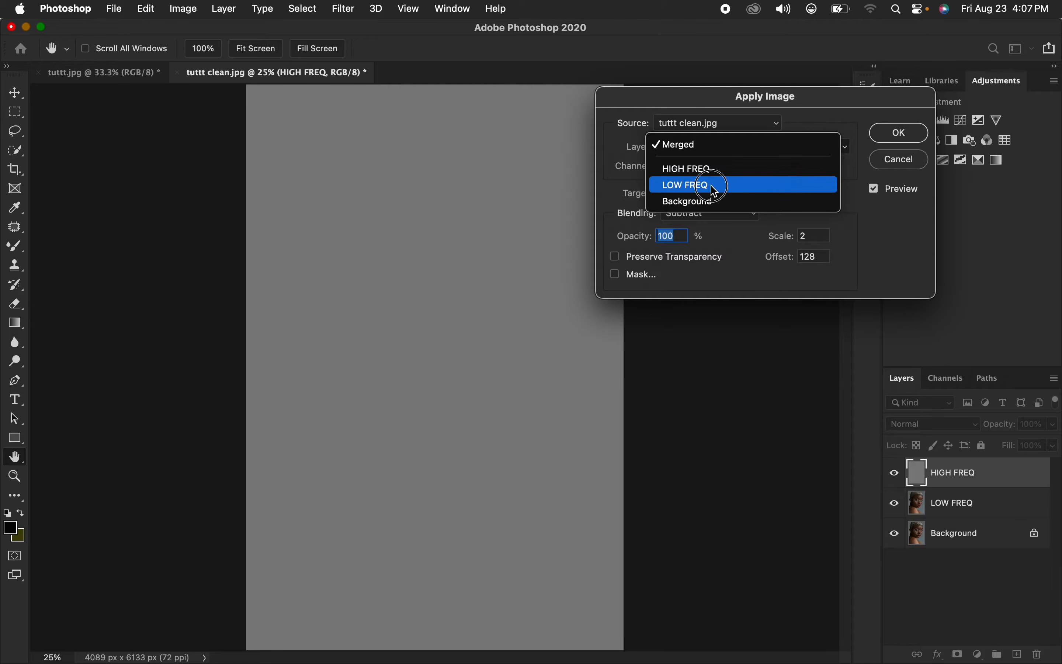
pyautogui.click(714, 185)
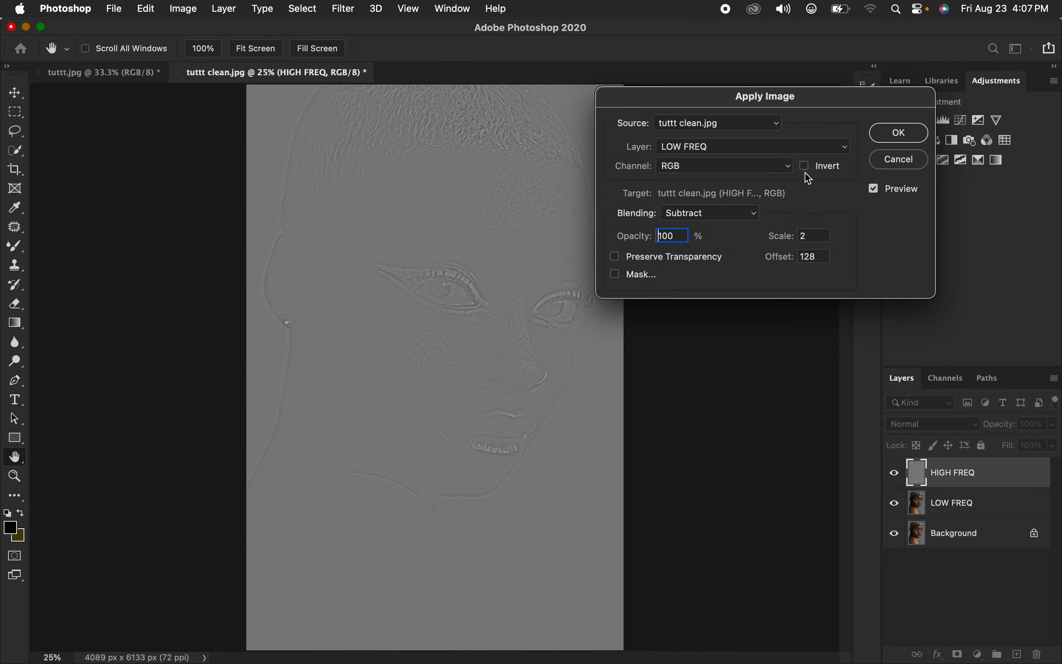
pyautogui.click(696, 220)
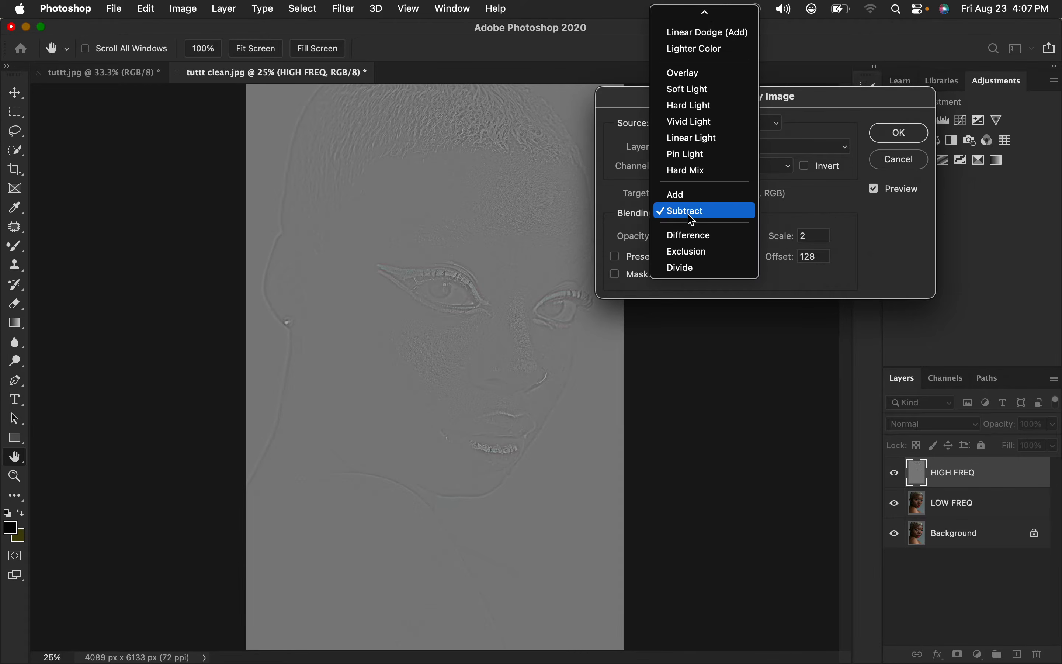
pyautogui.click(694, 213)
pyautogui.click(720, 210)
pyautogui.click(711, 216)
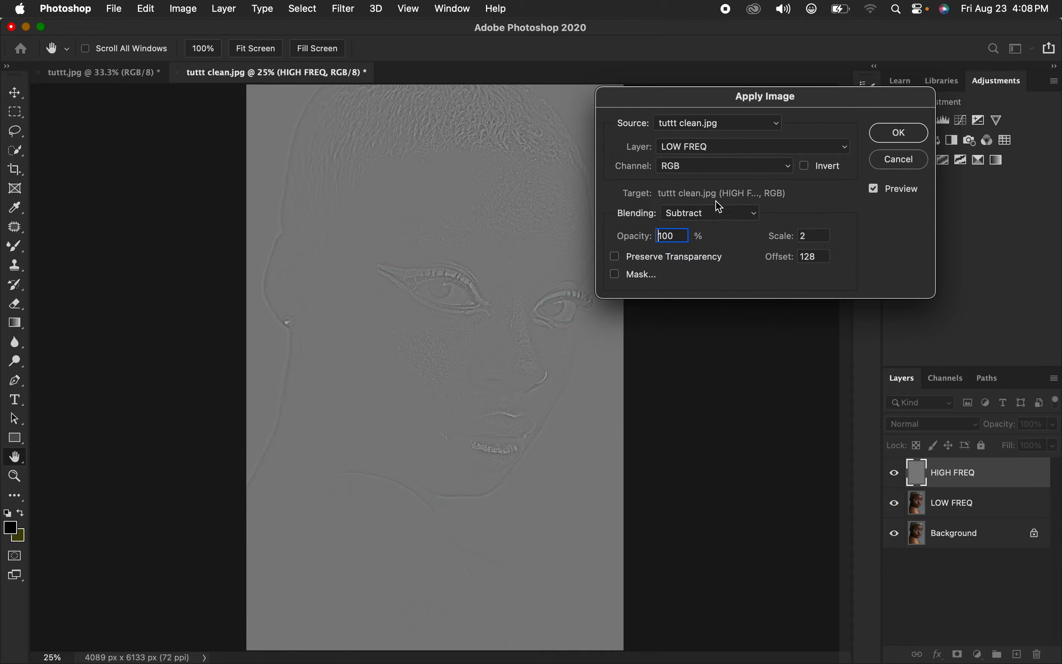
# Step: Try Add blending with Invert enabled, scale 2 and offset 0 in Apply Image
pyautogui.click(716, 217)
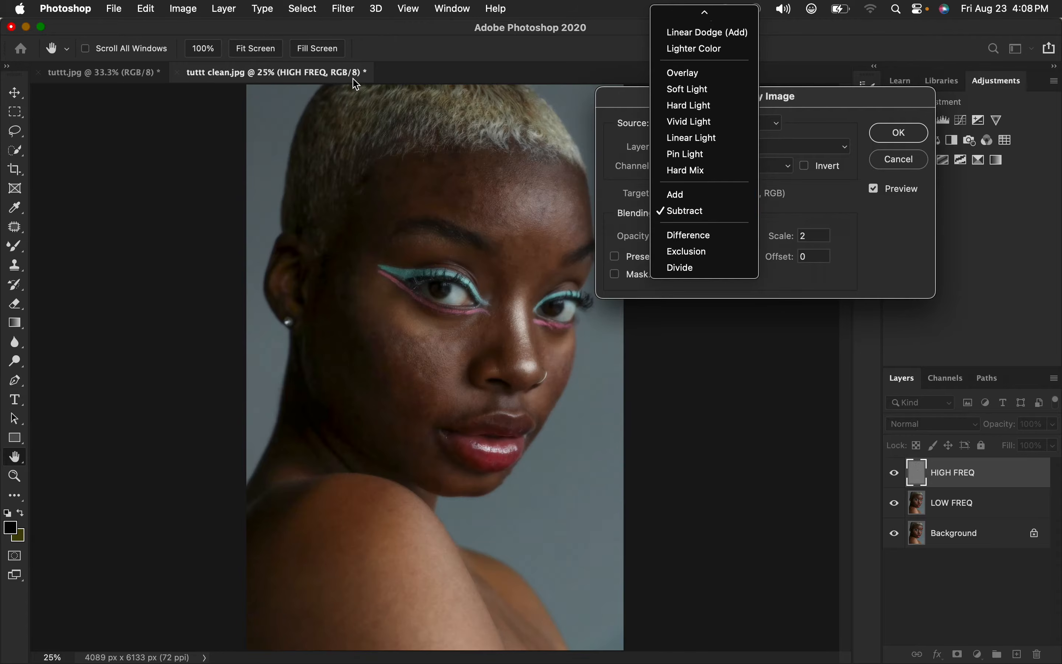
pyautogui.click(694, 196)
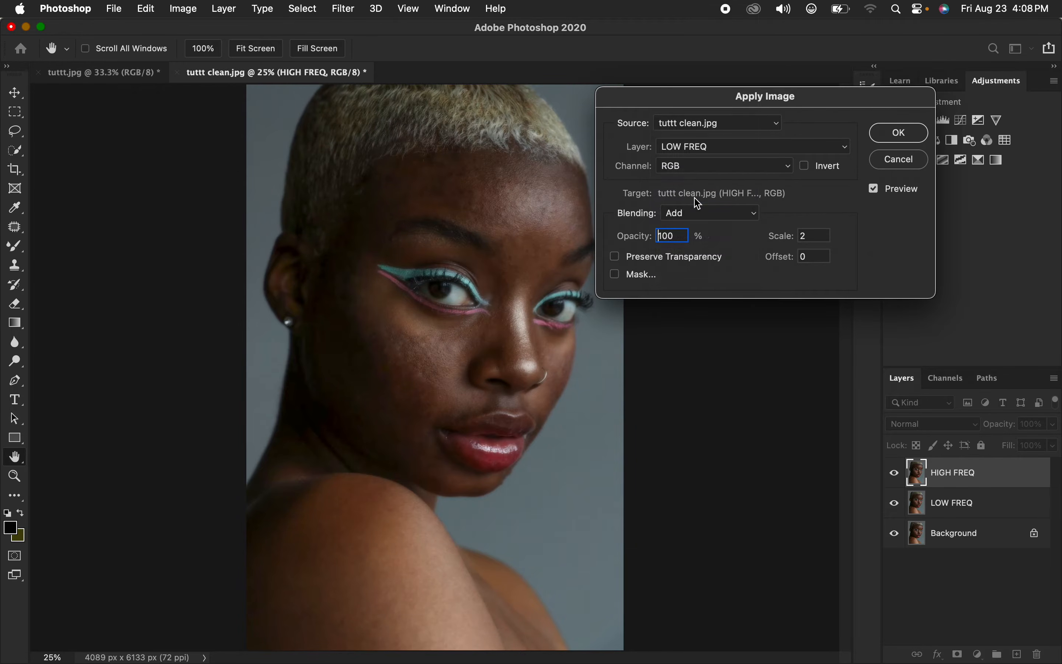
pyautogui.click(805, 166)
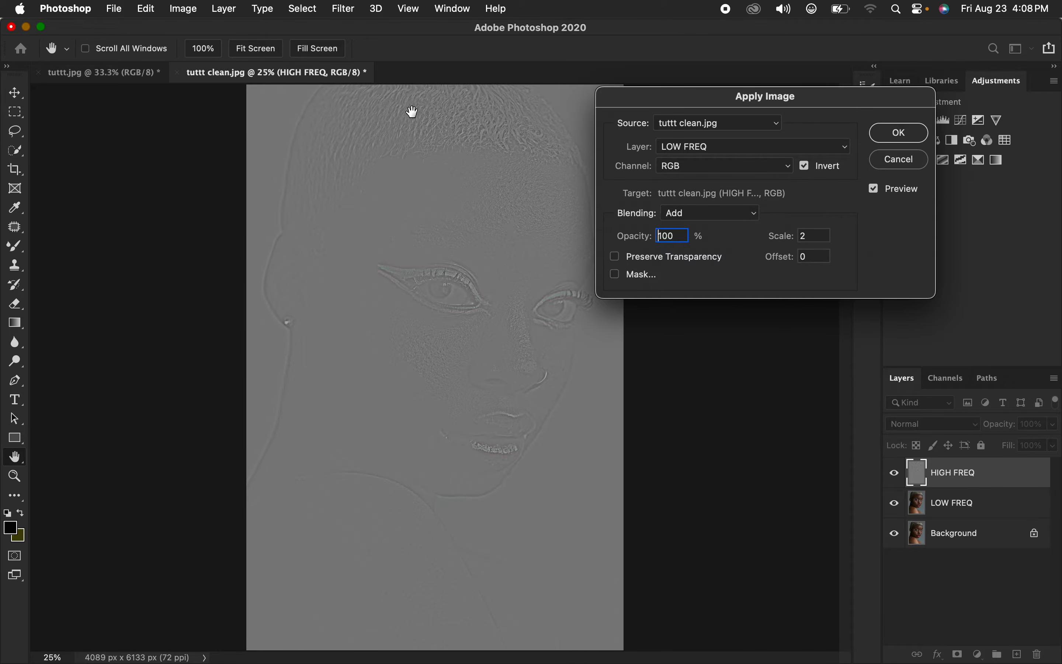
# Step: Apply LOW FREQ to the HIGH FREQ layer using Subtract blending, Invert off, scale 2 and offset 128
pyautogui.click(739, 214)
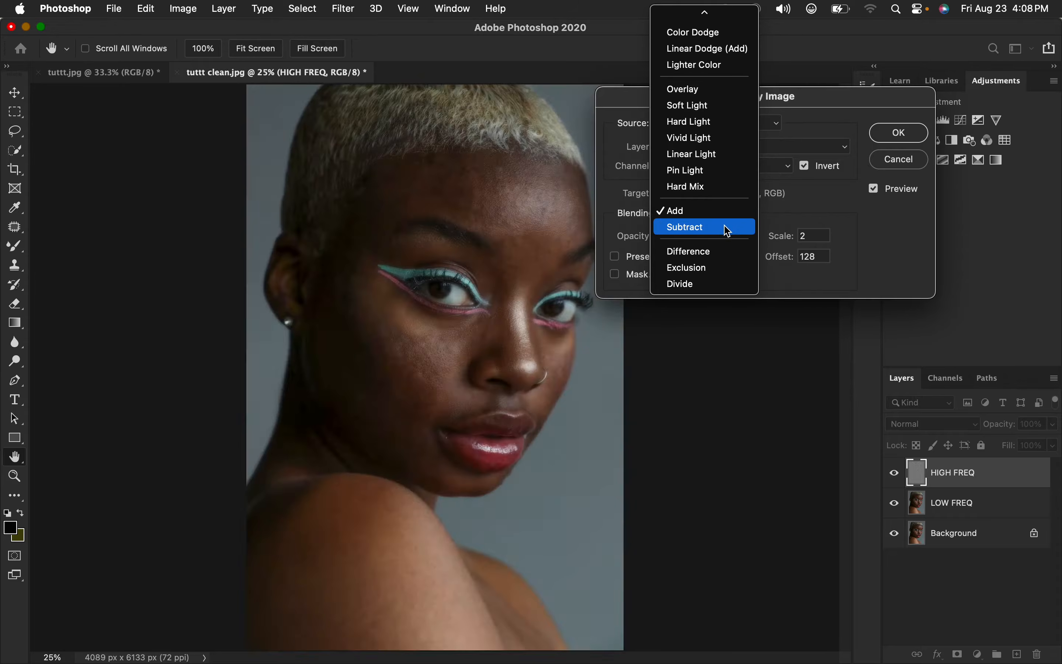
pyautogui.click(728, 229)
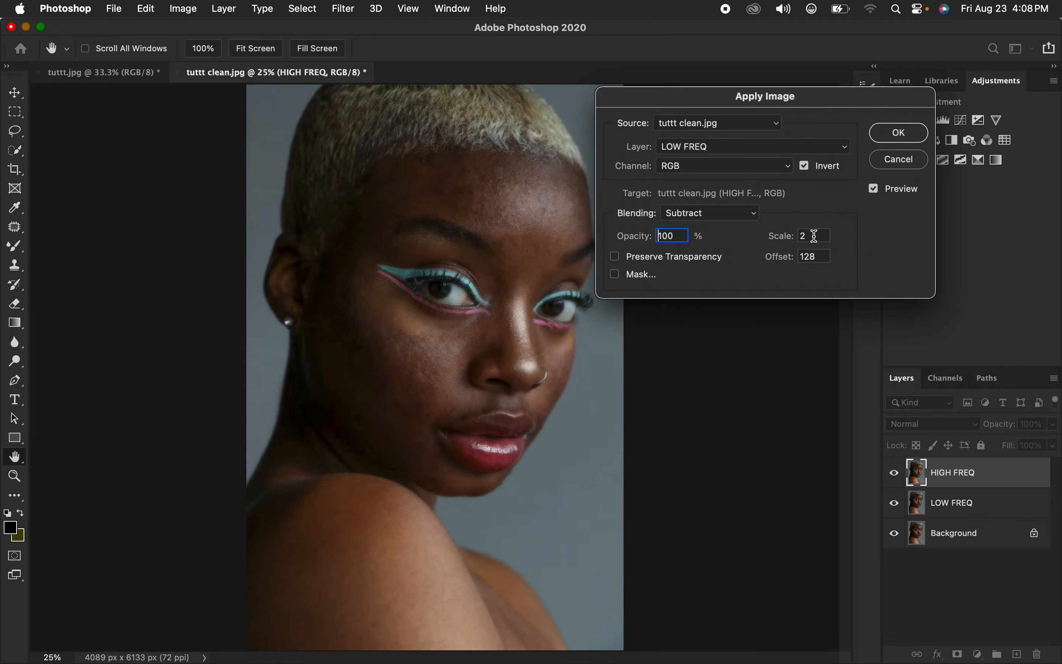
pyautogui.click(806, 167)
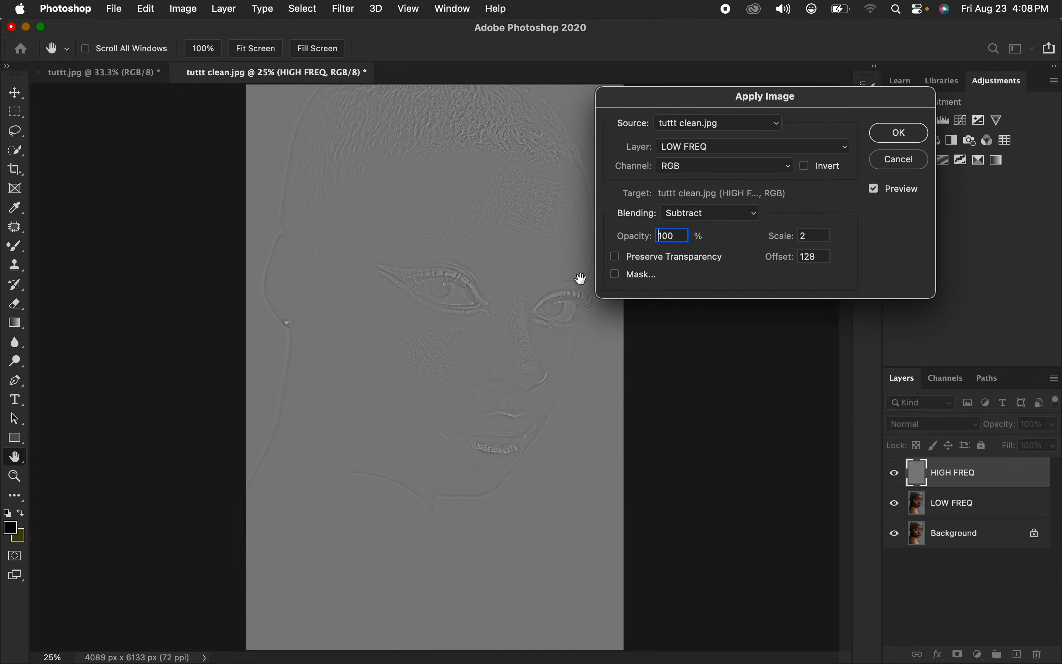
pyautogui.click(901, 134)
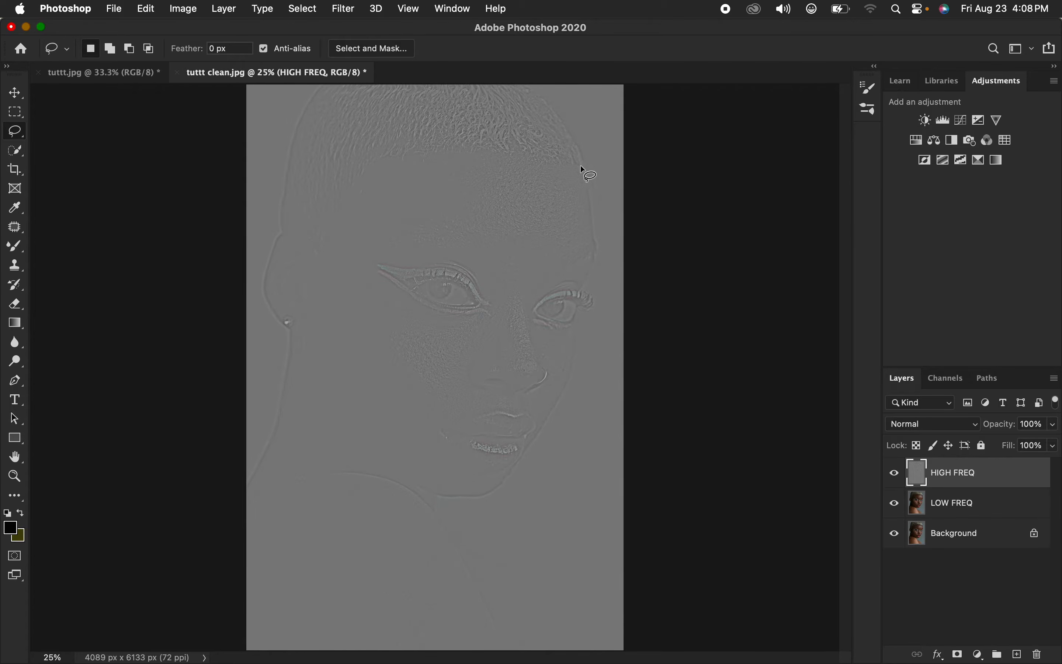
# Step: Set the HIGH FREQ layer's blend mode to Linear Light, with nothing selected on the canvas
pyautogui.moveTo(475, 268); pyautogui.dragTo(486, 302)
pyautogui.press('super+d')
pyautogui.click(946, 433)
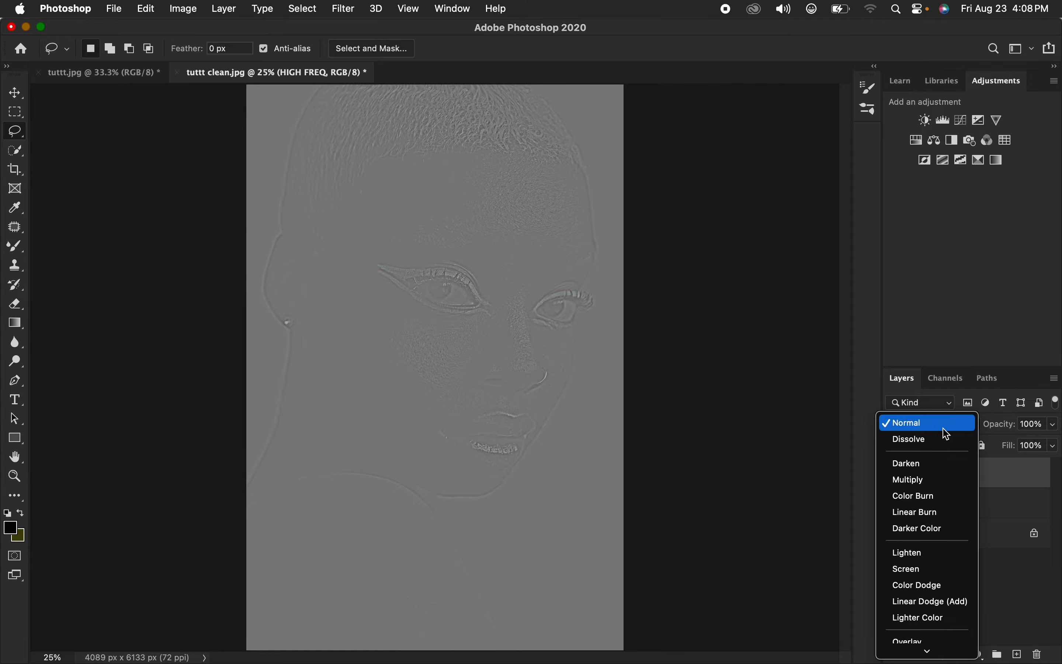
pyautogui.moveTo(945, 657)
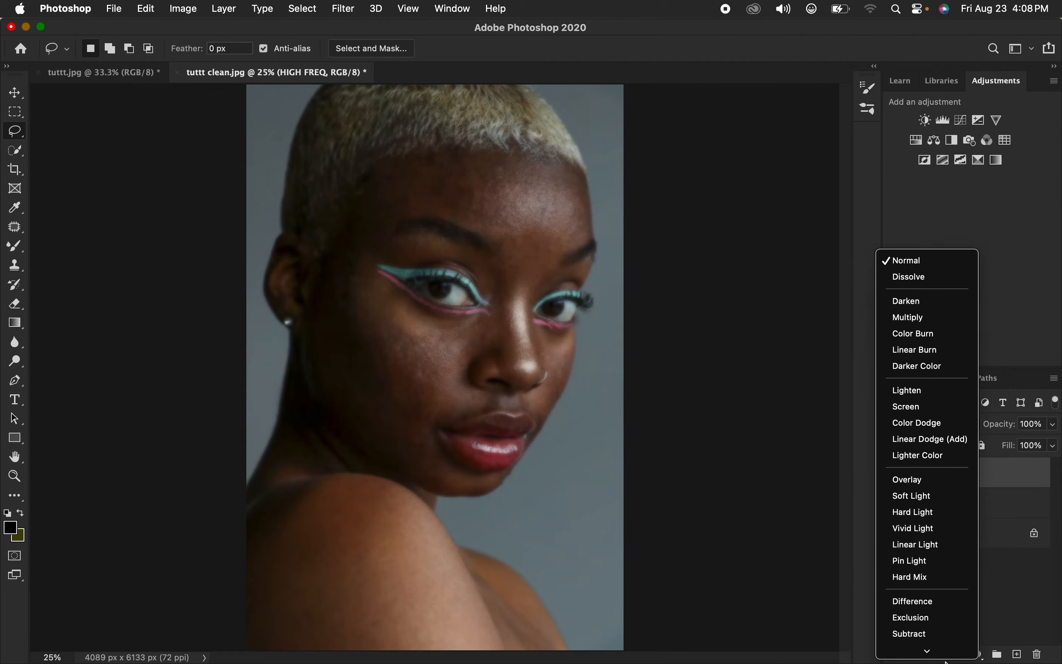
pyautogui.click(935, 476)
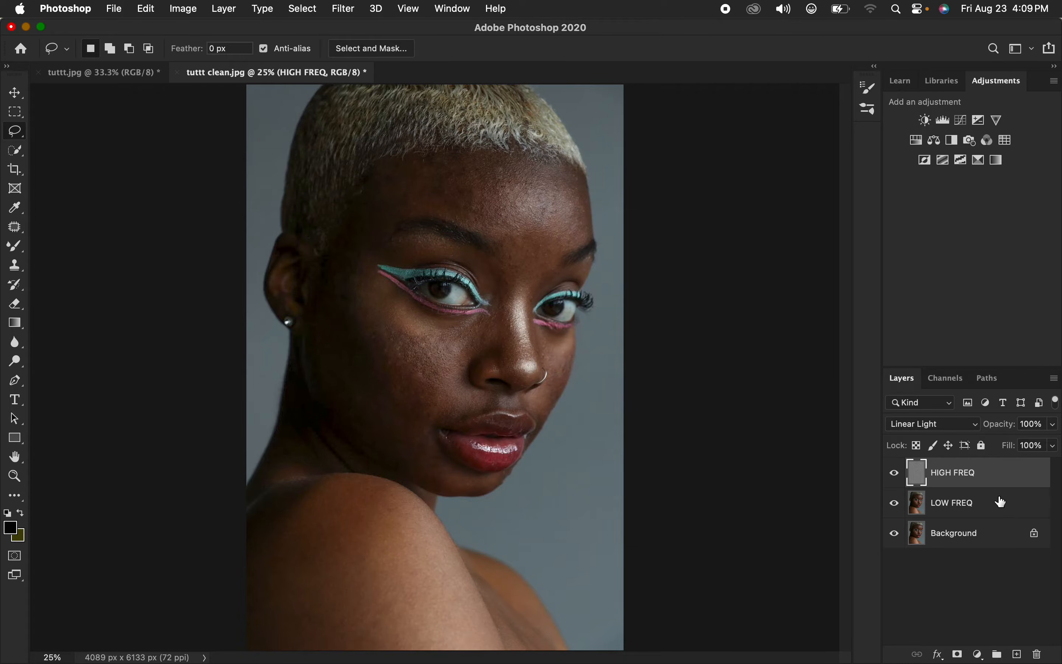
# Step: Group the HIGH FREQ and LOW FREQ layers and name the group FREQ SEP
pyautogui.click(1007, 507)
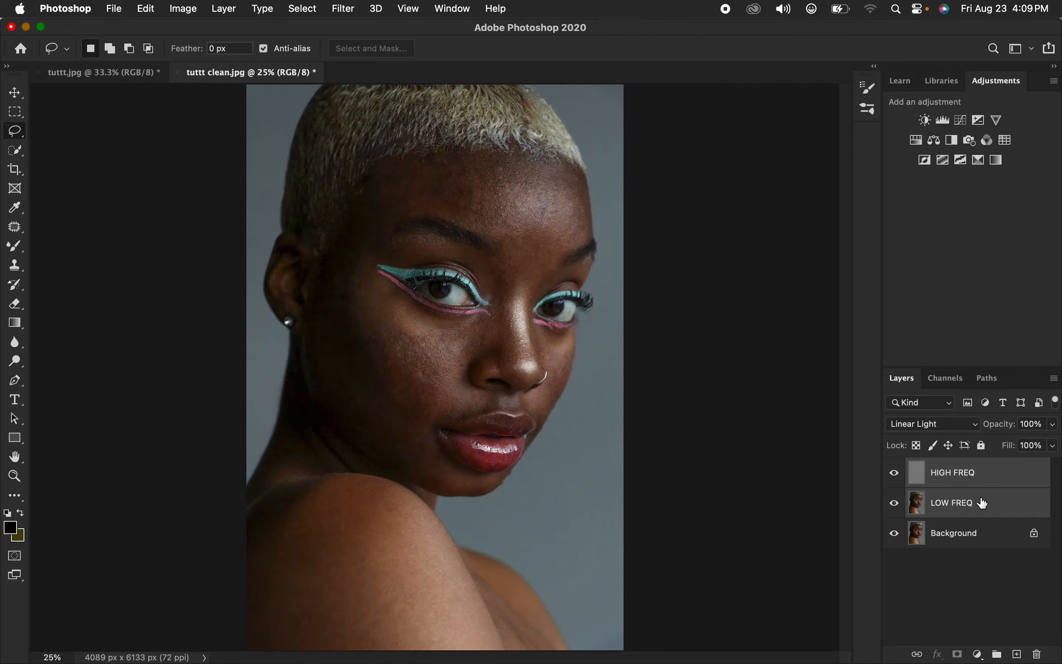
pyautogui.moveTo(1016, 494); pyautogui.dragTo(1001, 652)
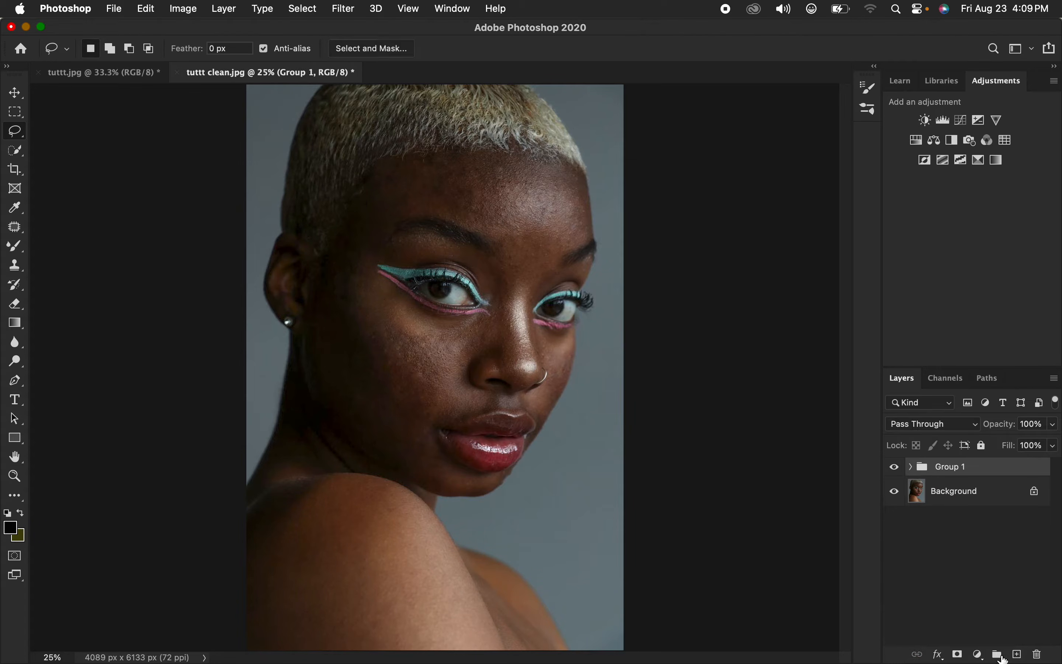
pyautogui.doubleClick(957, 468)
pyautogui.write('gr')
pyautogui.write('F')
pyautogui.write('REQ')
pyautogui.write(' SEP')
pyautogui.press('Return')
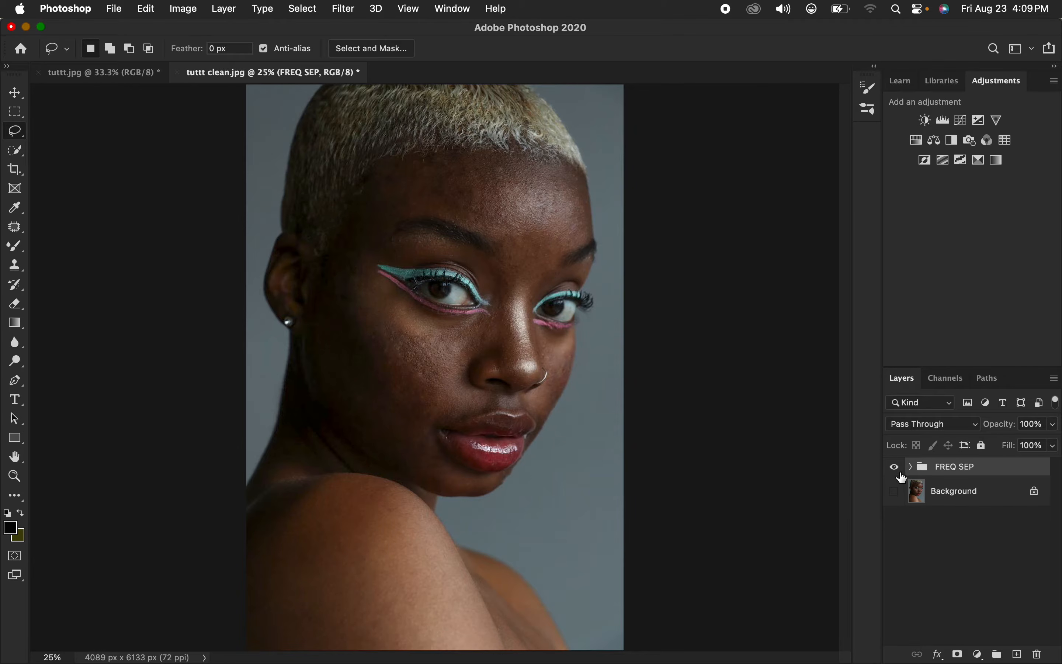
# Step: Expand the FREQ SEP group and view the LOW FREQ and HIGH FREQ layers one at a time
pyautogui.click(912, 467)
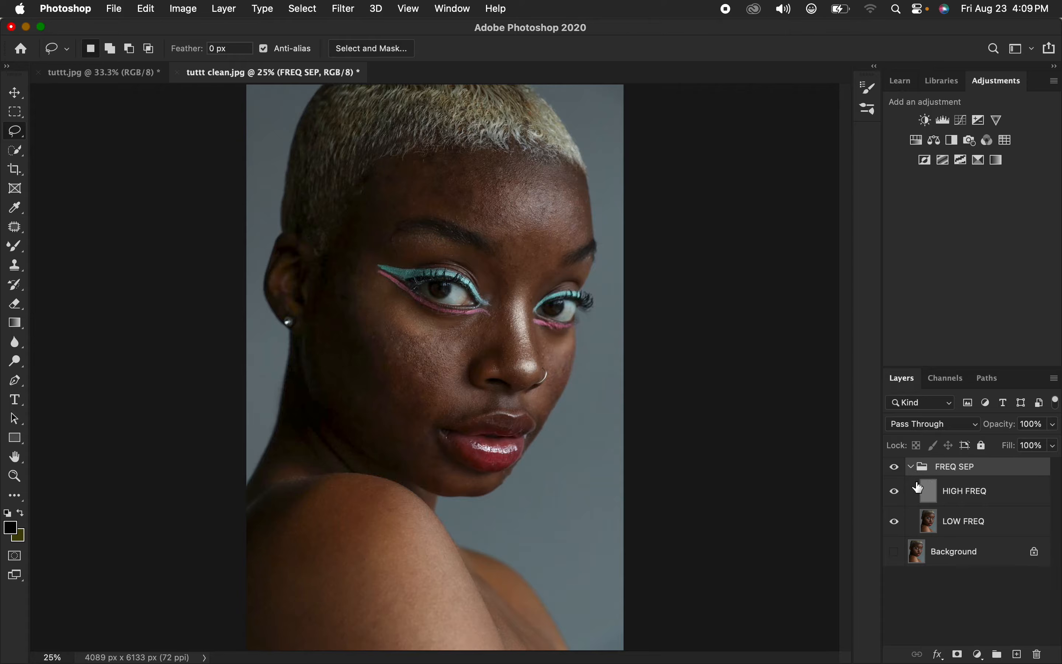
pyautogui.click(895, 493)
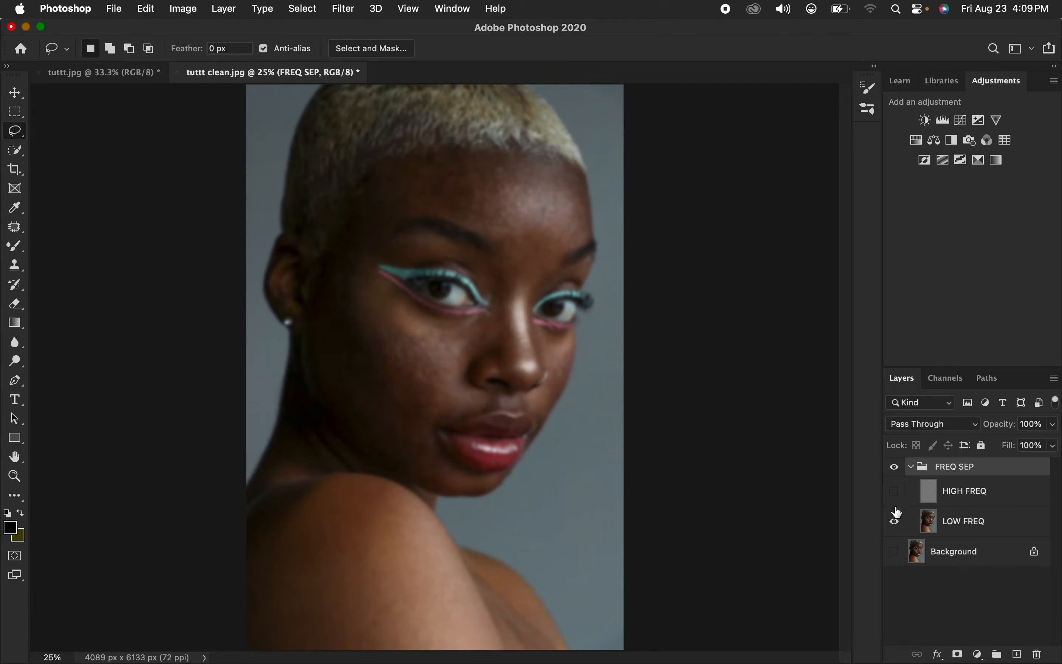
pyautogui.click(895, 491)
pyautogui.click(895, 522)
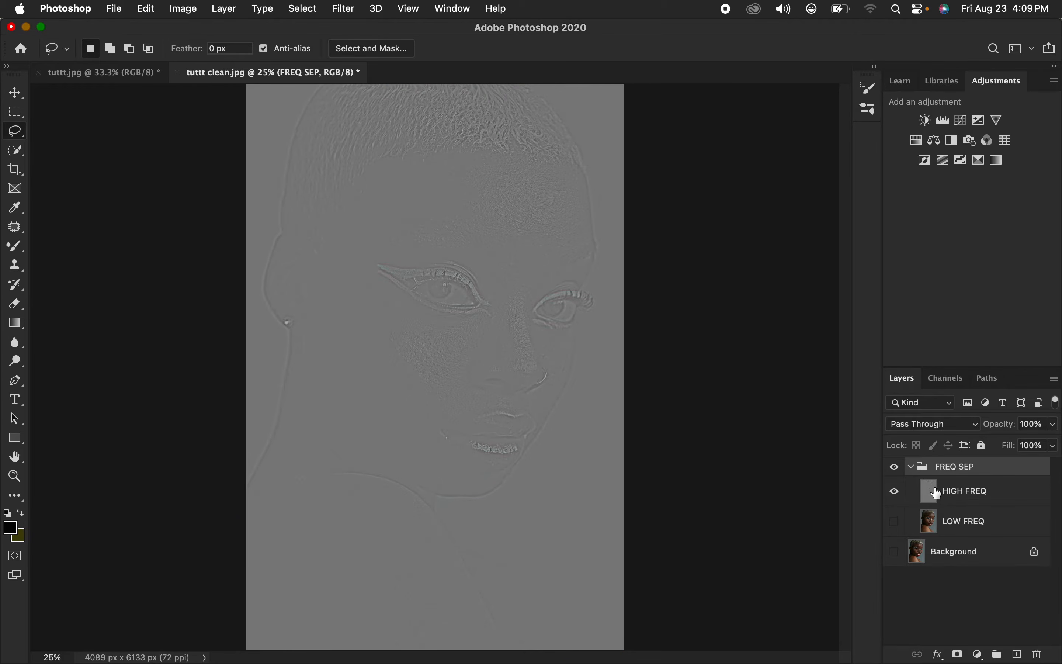
pyautogui.click(895, 521)
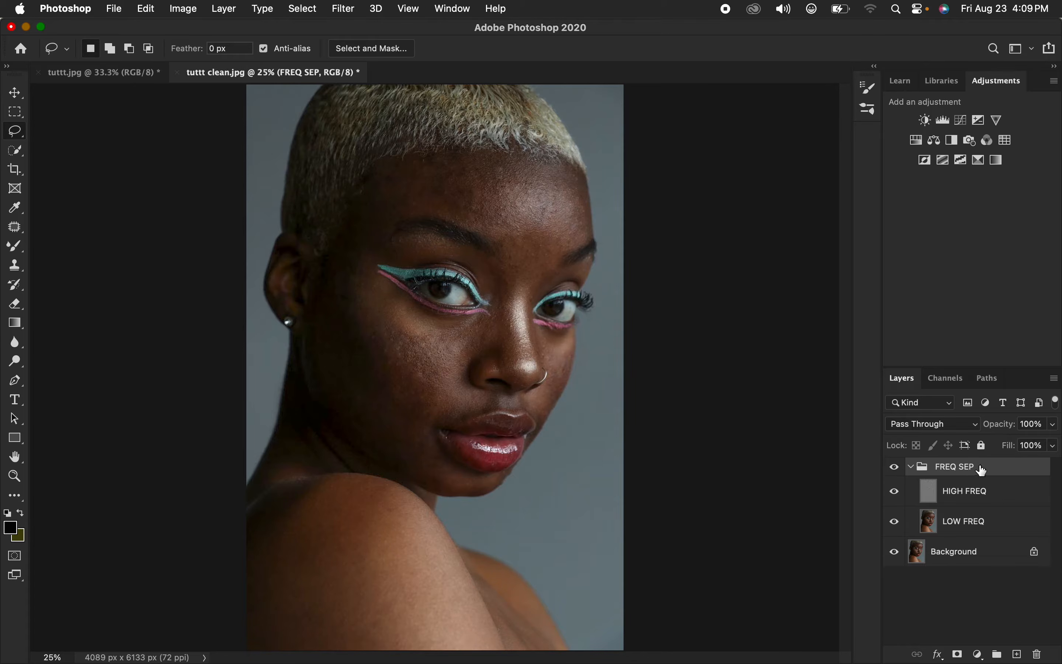
# Step: Select the LOW FREQ layer, hide HIGH FREQ, and activate the Mixer Brush Tool
pyautogui.click(974, 527)
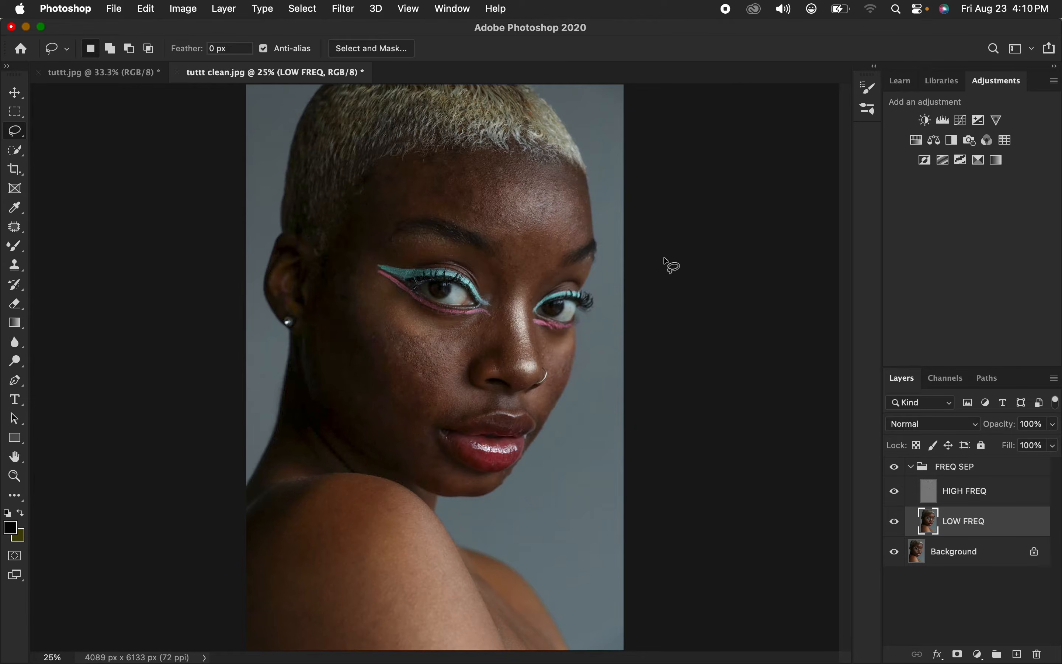
pyautogui.click(896, 495)
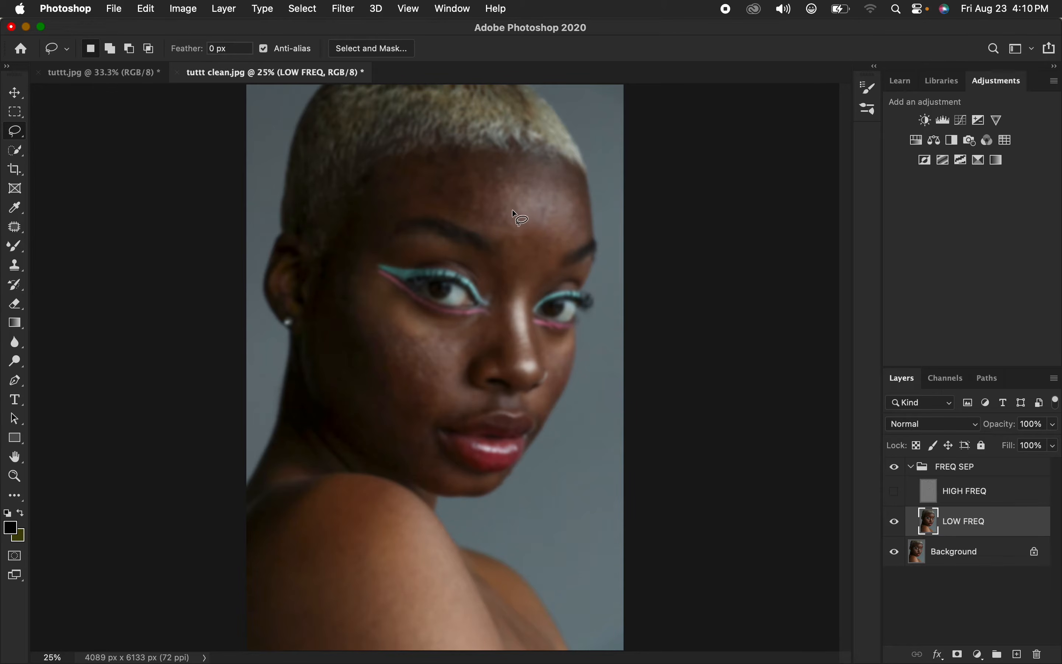
pyautogui.click(14, 246)
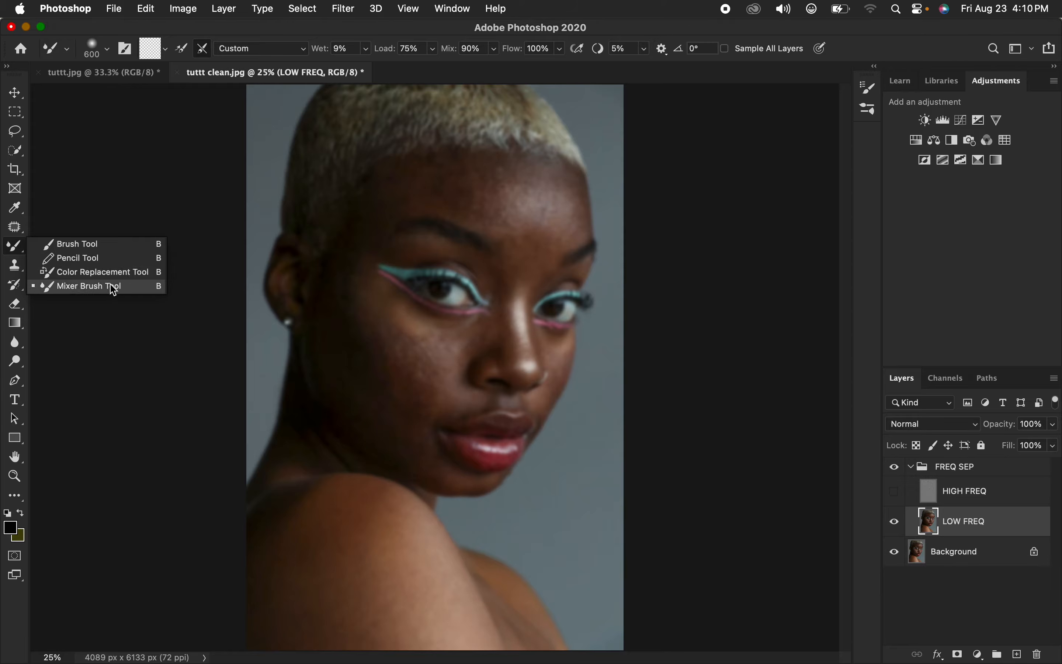
pyautogui.click(114, 290)
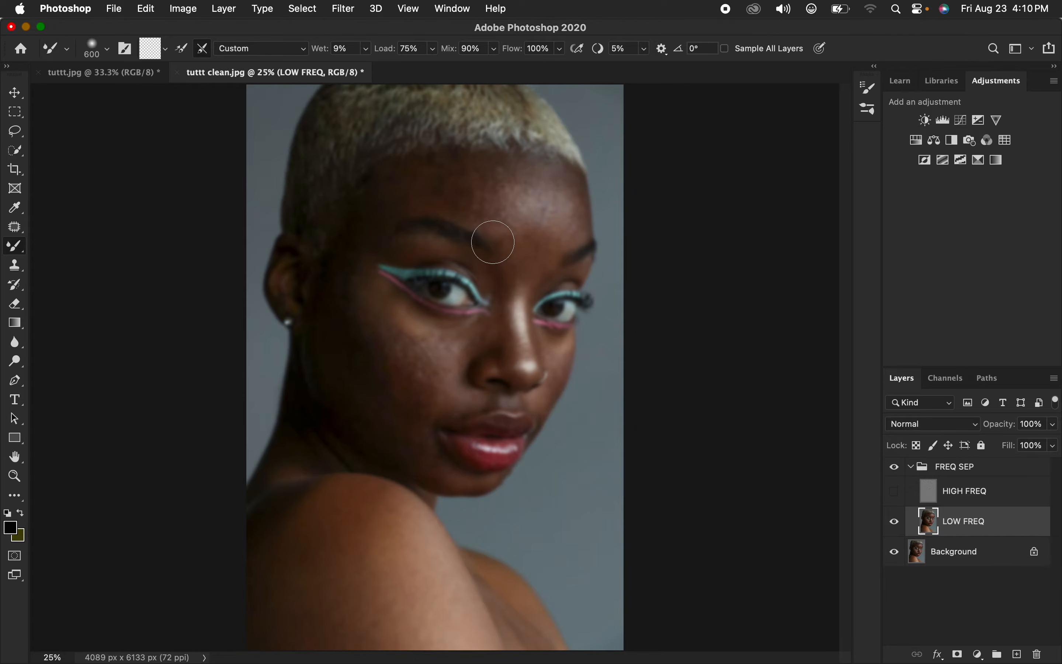
pyautogui.click(14, 245)
pyautogui.click(11, 249)
# Step: Check that the Mixer Brush uses the Soft Round tip at 0% hardness, and clean the brush
pyautogui.click(107, 49)
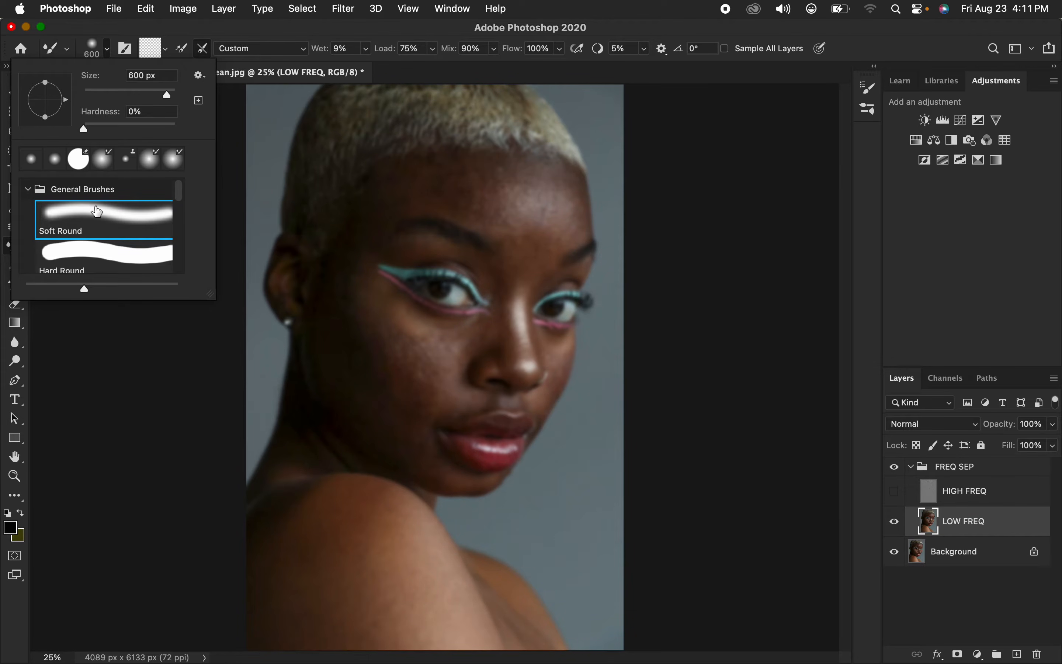
pyautogui.click(108, 51)
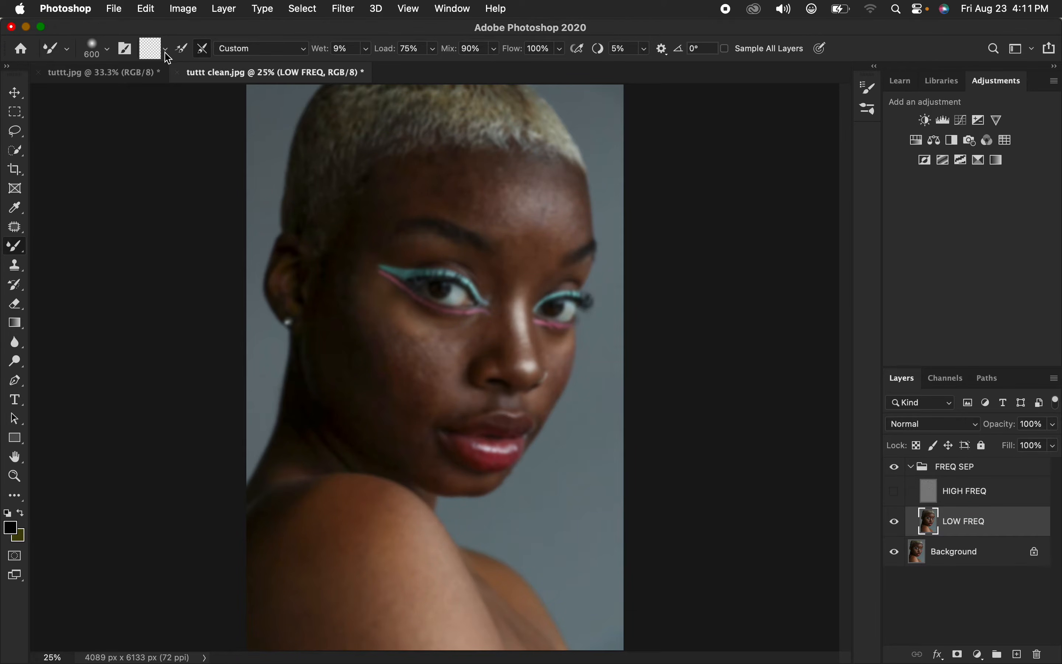
pyautogui.click(166, 49)
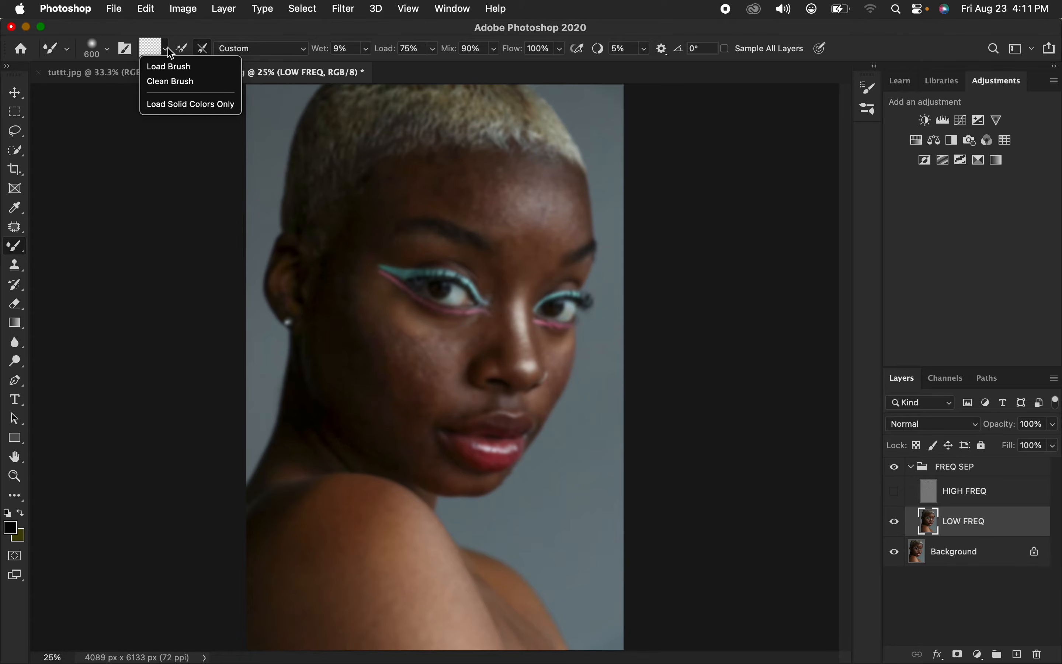
pyautogui.click(177, 83)
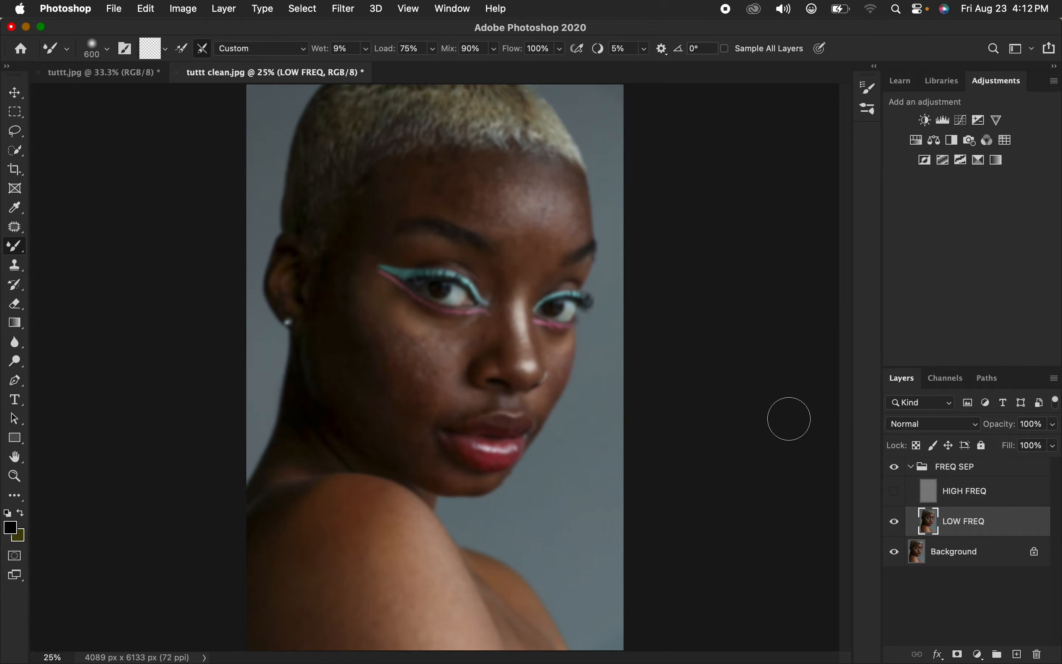
# Step: Smooth the bright area of the forehead on LOW FREQ using a 500 px Mixer Brush
pyautogui.press('[')
pyautogui.press(']')
pyautogui.press('super+equal')
pyautogui.press('super+equal')
pyautogui.press('super+equal')
pyautogui.press('super+equal')
pyautogui.press('super+equal')
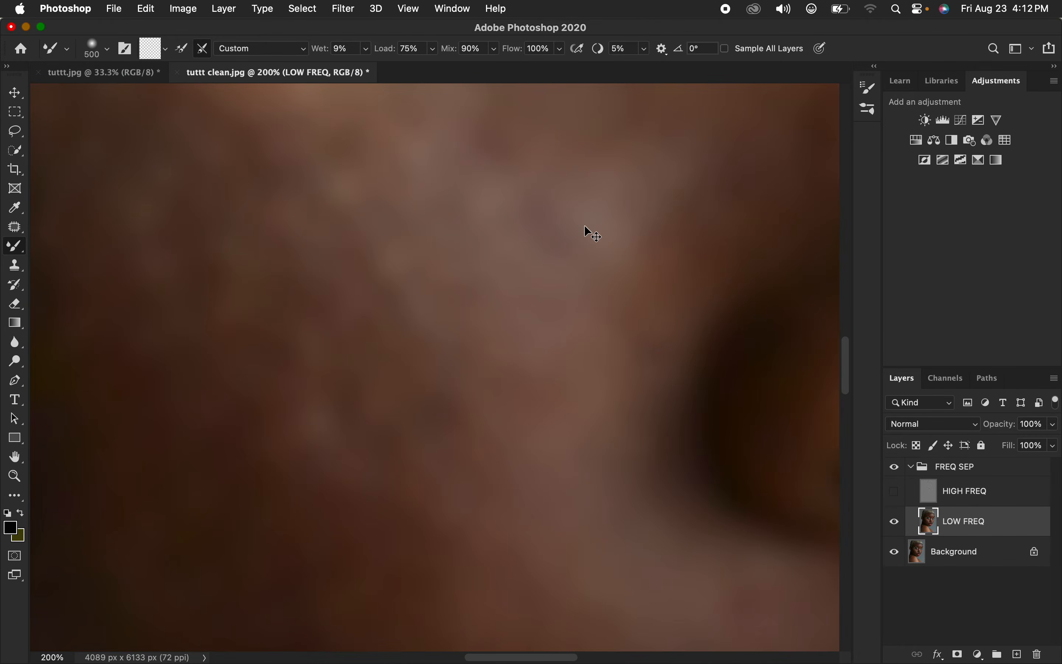
pyautogui.press('super+minus')
pyautogui.press('super+minus')
pyautogui.press('super+minus')
pyautogui.press('super+minus')
pyautogui.press('super+minus')
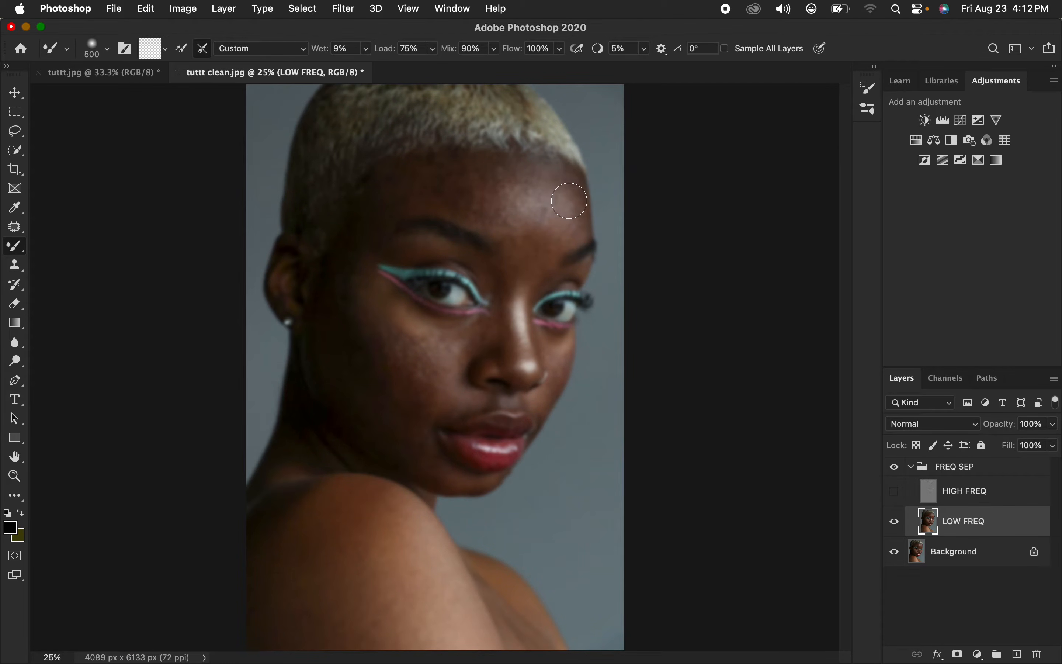
pyautogui.moveTo(555, 188)
pyautogui.mouseDown()
pyautogui.moveTo(571, 220)
pyautogui.moveTo(568, 198)
pyautogui.moveTo(559, 235)
pyautogui.moveTo(571, 194)
pyautogui.moveTo(559, 179)
pyautogui.moveTo(570, 218)
pyautogui.moveTo(547, 251)
pyautogui.moveTo(565, 183)
pyautogui.mouseUp()
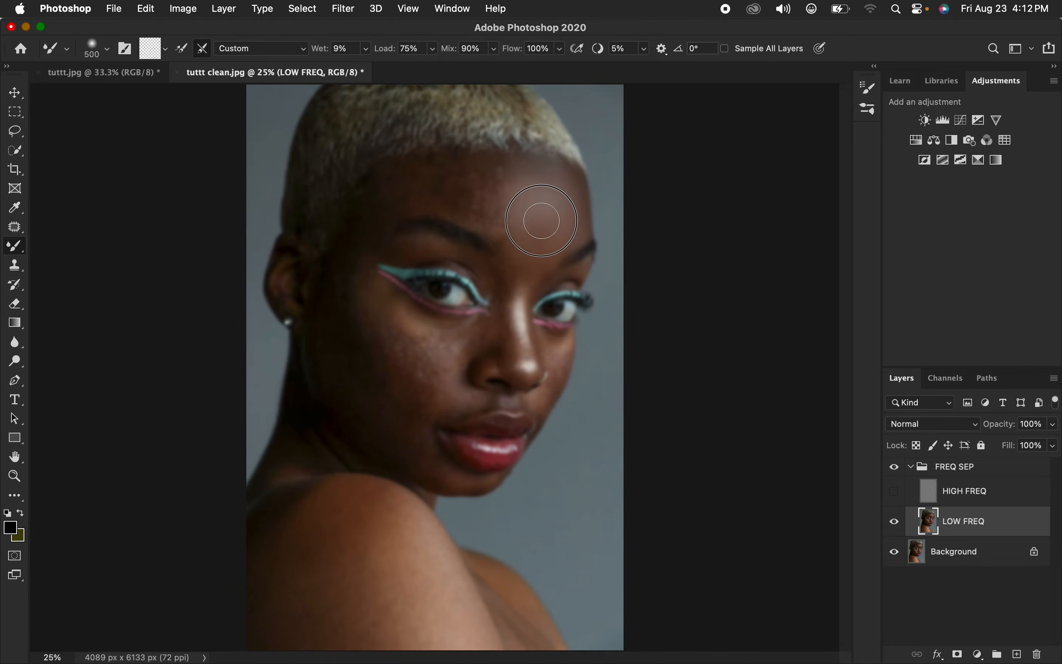
pyautogui.moveTo(546, 196)
pyautogui.mouseDown()
pyautogui.moveTo(551, 179)
pyautogui.moveTo(568, 197)
pyautogui.moveTo(555, 242)
pyautogui.mouseUp()
pyautogui.moveTo(494, 176)
pyautogui.mouseDown()
pyautogui.moveTo(479, 215)
pyautogui.moveTo(510, 229)
pyautogui.moveTo(492, 217)
pyautogui.moveTo(502, 194)
pyautogui.moveTo(485, 181)
pyautogui.moveTo(506, 168)
pyautogui.moveTo(519, 181)
pyautogui.moveTo(509, 206)
pyautogui.moveTo(533, 242)
pyautogui.moveTo(519, 240)
pyautogui.moveTo(503, 183)
pyautogui.moveTo(536, 173)
pyautogui.mouseUp()
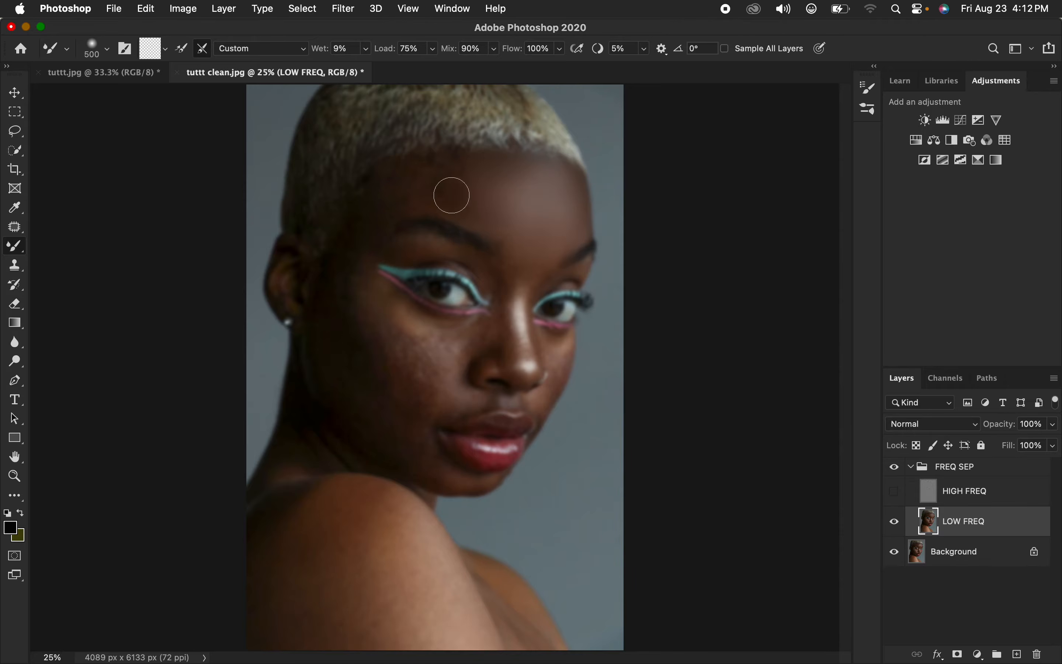
# Step: Blend the remaining forehead tones along the hairline and above the eyebrows with the Mixer Brush
pyautogui.moveTo(432, 166)
pyautogui.mouseDown()
pyautogui.moveTo(395, 187)
pyautogui.moveTo(426, 180)
pyautogui.moveTo(419, 199)
pyautogui.moveTo(408, 180)
pyautogui.moveTo(427, 171)
pyautogui.moveTo(417, 166)
pyautogui.moveTo(441, 169)
pyautogui.moveTo(445, 189)
pyautogui.moveTo(445, 162)
pyautogui.moveTo(446, 195)
pyautogui.moveTo(439, 161)
pyautogui.moveTo(451, 152)
pyautogui.mouseUp()
pyautogui.moveTo(473, 182)
pyautogui.mouseDown()
pyautogui.moveTo(462, 166)
pyautogui.moveTo(478, 202)
pyautogui.moveTo(479, 189)
pyautogui.moveTo(469, 207)
pyautogui.moveTo(467, 159)
pyautogui.moveTo(457, 164)
pyautogui.mouseUp()
pyautogui.moveTo(533, 206)
pyautogui.mouseDown()
pyautogui.moveTo(554, 238)
pyautogui.moveTo(562, 182)
pyautogui.moveTo(518, 175)
pyautogui.mouseUp()
pyautogui.moveTo(424, 185)
pyautogui.mouseDown()
pyautogui.moveTo(394, 189)
pyautogui.moveTo(355, 227)
pyautogui.moveTo(365, 208)
pyautogui.moveTo(380, 212)
pyautogui.moveTo(374, 223)
pyautogui.moveTo(363, 208)
pyautogui.moveTo(381, 182)
pyautogui.moveTo(373, 228)
pyautogui.moveTo(417, 206)
pyautogui.mouseUp()
pyautogui.moveTo(492, 199)
pyautogui.mouseDown()
pyautogui.moveTo(522, 249)
pyautogui.moveTo(566, 202)
pyautogui.moveTo(568, 178)
pyautogui.moveTo(509, 221)
pyautogui.moveTo(488, 204)
pyautogui.moveTo(386, 197)
pyautogui.moveTo(415, 203)
pyautogui.moveTo(446, 166)
pyautogui.moveTo(508, 159)
pyautogui.moveTo(462, 161)
pyautogui.moveTo(542, 182)
pyautogui.moveTo(444, 182)
pyautogui.mouseUp()
# Step: Blend the near temple, cheek and outer eye corner on LOW FREQ, reducing the Mixer Brush to 300 px
pyautogui.moveTo(339, 282)
pyautogui.mouseDown()
pyautogui.moveTo(340, 260)
pyautogui.moveTo(341, 309)
pyautogui.moveTo(357, 353)
pyautogui.moveTo(330, 263)
pyautogui.moveTo(338, 318)
pyautogui.moveTo(398, 391)
pyautogui.moveTo(349, 318)
pyautogui.moveTo(338, 249)
pyautogui.moveTo(369, 210)
pyautogui.moveTo(362, 220)
pyautogui.moveTo(384, 263)
pyautogui.mouseUp()
pyautogui.moveTo(362, 396)
pyautogui.mouseDown()
pyautogui.moveTo(337, 361)
pyautogui.moveTo(370, 415)
pyautogui.moveTo(325, 351)
pyautogui.moveTo(393, 429)
pyautogui.moveTo(421, 377)
pyautogui.moveTo(398, 337)
pyautogui.moveTo(428, 360)
pyautogui.moveTo(379, 324)
pyautogui.moveTo(434, 413)
pyautogui.moveTo(401, 419)
pyautogui.moveTo(340, 362)
pyautogui.moveTo(405, 389)
pyautogui.moveTo(398, 360)
pyautogui.moveTo(417, 372)
pyautogui.moveTo(407, 318)
pyautogui.moveTo(437, 336)
pyautogui.moveTo(391, 301)
pyautogui.moveTo(411, 326)
pyautogui.moveTo(467, 343)
pyautogui.moveTo(450, 367)
pyautogui.moveTo(393, 325)
pyautogui.moveTo(351, 270)
pyautogui.moveTo(372, 229)
pyautogui.moveTo(492, 268)
pyautogui.moveTo(505, 256)
pyautogui.mouseUp()
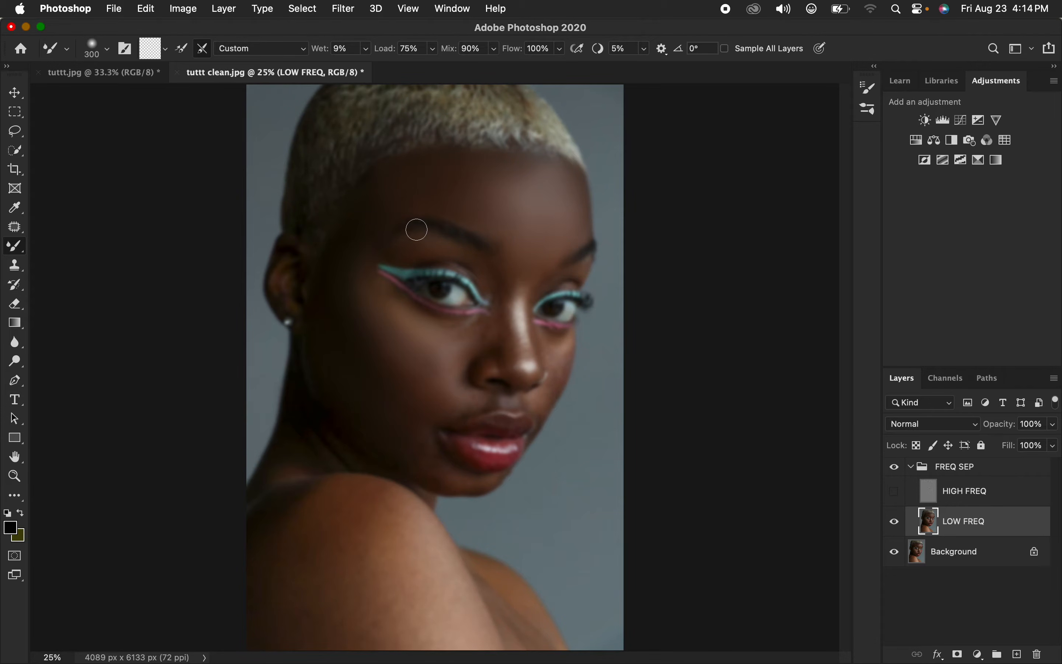
pyautogui.moveTo(376, 286); pyautogui.dragTo(387, 293)
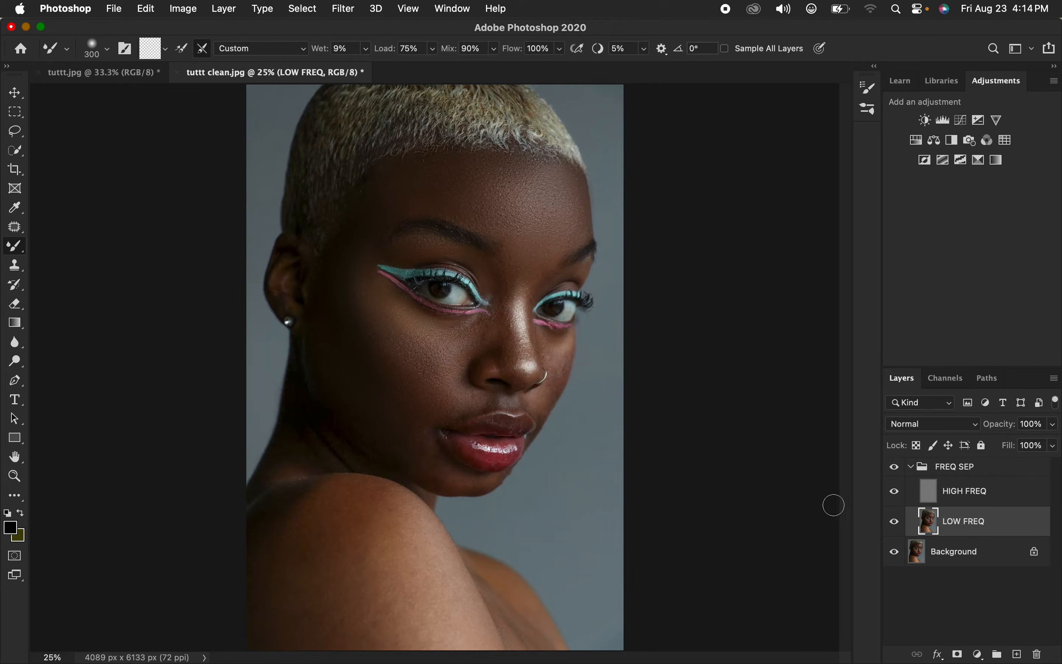
# Step: Toggle the FREQ SEP group's visibility to compare the smoothed face with the original skin
pyautogui.click(897, 469)
pyautogui.click(898, 468)
pyautogui.click(898, 468)
pyautogui.click(899, 468)
pyautogui.click(898, 468)
pyautogui.click(898, 468)
pyautogui.click(897, 470)
pyautogui.click(900, 469)
# Step: Hide HIGH FREQ and smooth the nose, cheeks, chin and upper-lip area on LOW FREQ with a 200 to 250 px Mixer Brush
pyautogui.click(896, 492)
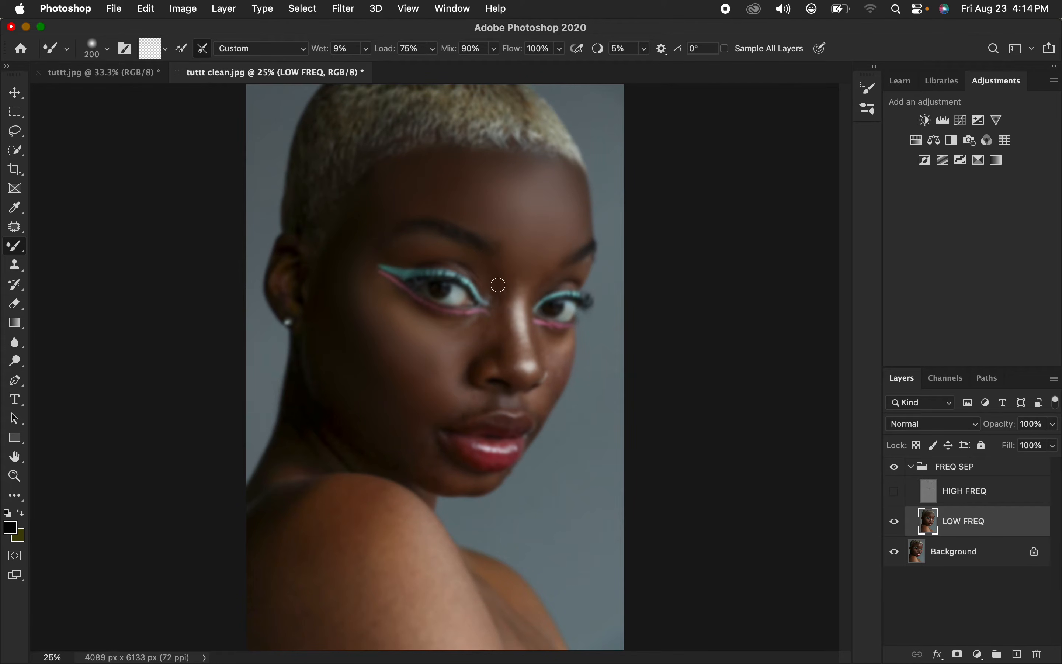
pyautogui.moveTo(500, 282)
pyautogui.mouseDown()
pyautogui.moveTo(509, 356)
pyautogui.moveTo(499, 296)
pyautogui.moveTo(497, 339)
pyautogui.moveTo(495, 297)
pyautogui.moveTo(500, 331)
pyautogui.moveTo(454, 325)
pyautogui.moveTo(499, 310)
pyautogui.moveTo(503, 358)
pyautogui.moveTo(510, 332)
pyautogui.moveTo(518, 354)
pyautogui.moveTo(522, 288)
pyautogui.moveTo(530, 362)
pyautogui.moveTo(554, 344)
pyautogui.moveTo(560, 373)
pyautogui.moveTo(564, 363)
pyautogui.moveTo(559, 344)
pyautogui.moveTo(544, 408)
pyautogui.moveTo(559, 373)
pyautogui.mouseUp()
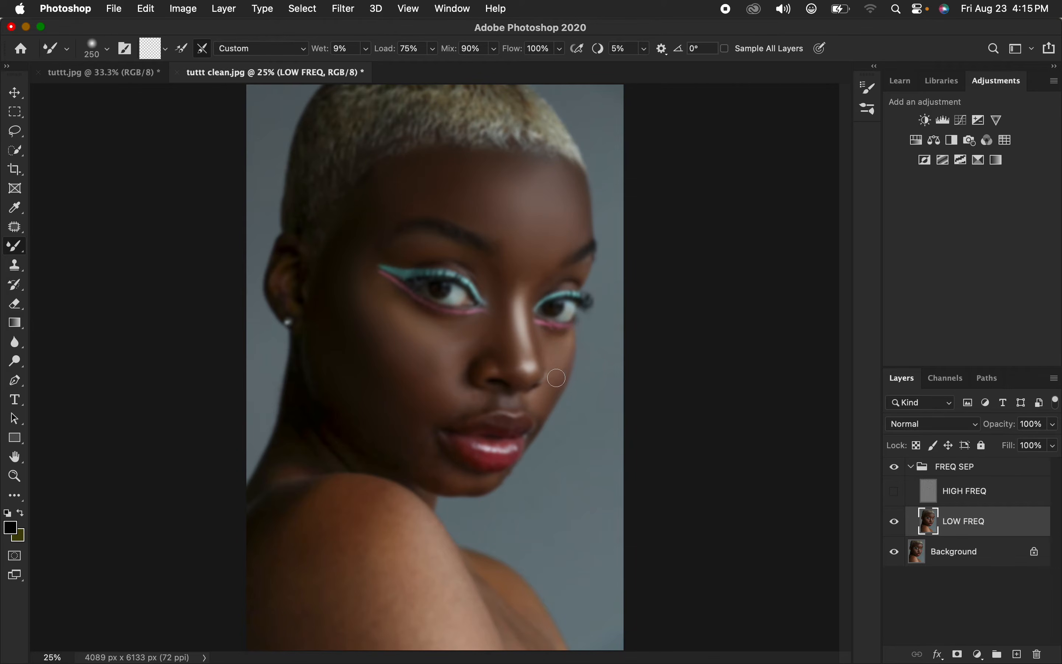
pyautogui.moveTo(457, 401)
pyautogui.mouseDown()
pyautogui.moveTo(474, 403)
pyautogui.moveTo(443, 413)
pyautogui.moveTo(433, 440)
pyautogui.moveTo(409, 446)
pyautogui.moveTo(422, 463)
pyautogui.moveTo(416, 418)
pyautogui.moveTo(445, 408)
pyautogui.moveTo(444, 394)
pyautogui.moveTo(406, 363)
pyautogui.moveTo(415, 388)
pyautogui.moveTo(386, 420)
pyautogui.moveTo(425, 459)
pyautogui.moveTo(400, 422)
pyautogui.mouseUp()
pyautogui.moveTo(448, 477)
pyautogui.mouseDown()
pyautogui.moveTo(472, 481)
pyautogui.moveTo(434, 470)
pyautogui.mouseUp()
pyautogui.moveTo(481, 403)
pyautogui.mouseDown()
pyautogui.moveTo(536, 400)
pyautogui.moveTo(453, 406)
pyautogui.moveTo(467, 449)
pyautogui.moveTo(510, 451)
pyautogui.moveTo(474, 436)
pyautogui.moveTo(517, 423)
pyautogui.moveTo(472, 430)
pyautogui.moveTo(466, 440)
pyautogui.moveTo(492, 457)
pyautogui.moveTo(524, 431)
pyautogui.moveTo(498, 455)
pyautogui.moveTo(423, 467)
pyautogui.moveTo(349, 411)
pyautogui.moveTo(341, 381)
pyautogui.moveTo(362, 382)
pyautogui.moveTo(343, 291)
pyautogui.moveTo(371, 203)
pyautogui.mouseUp()
# Step: Blend the temple, jaw and shoulder skin on LOW FREQ, enlarging the Mixer Brush up to 700 px
pyautogui.press(']')
pyautogui.moveTo(373, 205); pyautogui.dragTo(381, 212)
pyautogui.moveTo(364, 397); pyautogui.dragTo(397, 437)
pyautogui.moveTo(389, 518)
pyautogui.mouseDown()
pyautogui.moveTo(411, 528)
pyautogui.moveTo(459, 609)
pyautogui.moveTo(370, 497)
pyautogui.moveTo(376, 489)
pyautogui.moveTo(389, 512)
pyautogui.moveTo(361, 530)
pyautogui.moveTo(334, 509)
pyautogui.moveTo(424, 628)
pyautogui.moveTo(345, 524)
pyautogui.moveTo(315, 503)
pyautogui.moveTo(294, 508)
pyautogui.moveTo(334, 501)
pyautogui.moveTo(353, 503)
pyautogui.moveTo(280, 541)
pyautogui.moveTo(274, 567)
pyautogui.moveTo(293, 613)
pyautogui.moveTo(362, 627)
pyautogui.moveTo(377, 598)
pyautogui.moveTo(296, 570)
pyautogui.moveTo(289, 640)
pyautogui.moveTo(274, 598)
pyautogui.moveTo(336, 549)
pyautogui.moveTo(348, 564)
pyautogui.moveTo(315, 541)
pyautogui.moveTo(259, 542)
pyautogui.moveTo(266, 525)
pyautogui.moveTo(288, 506)
pyautogui.moveTo(345, 512)
pyautogui.moveTo(392, 544)
pyautogui.mouseUp()
pyautogui.press(']')
pyautogui.press(']')
pyautogui.moveTo(409, 624)
pyautogui.mouseDown()
pyautogui.moveTo(364, 642)
pyautogui.moveTo(312, 637)
pyautogui.moveTo(354, 581)
pyautogui.mouseUp()
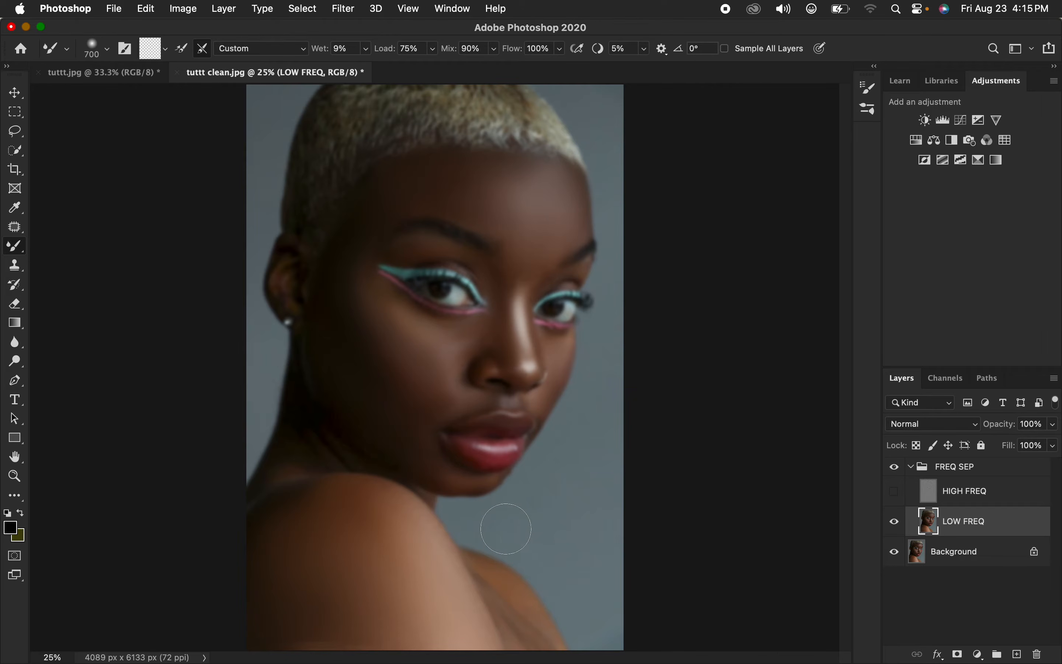
# Step: Blend the neck and near cheek with the Mixer Brush, starting at 500 px, and show the HIGH FREQ layer again
pyautogui.press('[')
pyautogui.press('[')
pyautogui.moveTo(308, 421)
pyautogui.mouseDown()
pyautogui.moveTo(293, 448)
pyautogui.moveTo(307, 450)
pyautogui.moveTo(312, 438)
pyautogui.moveTo(318, 450)
pyautogui.moveTo(294, 462)
pyautogui.mouseUp()
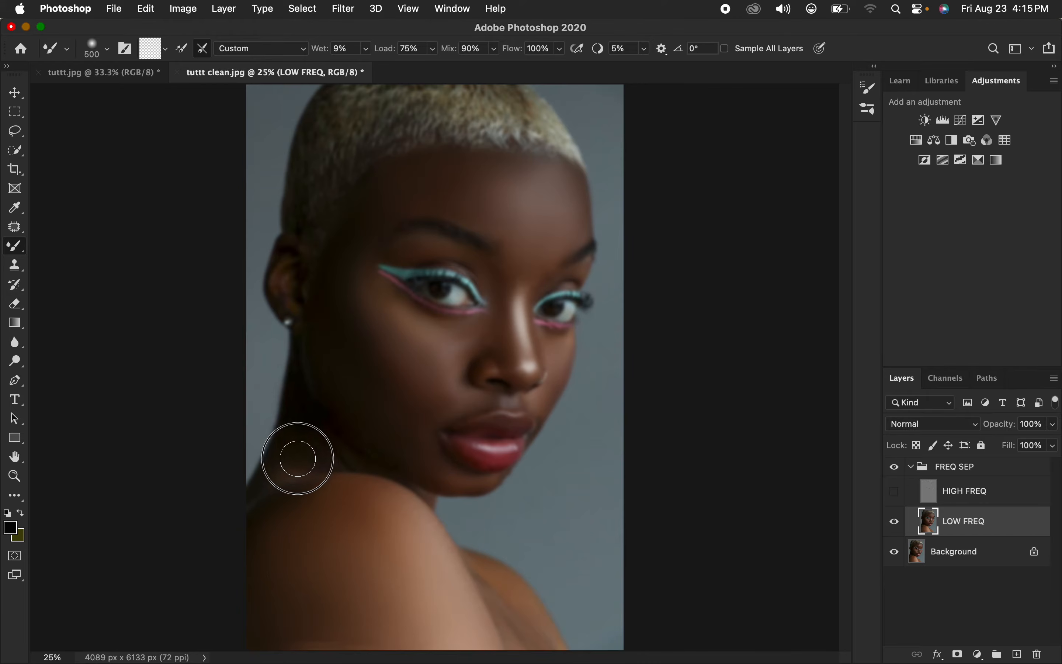
pyautogui.moveTo(366, 348)
pyautogui.mouseDown()
pyautogui.moveTo(412, 398)
pyautogui.moveTo(442, 398)
pyautogui.mouseUp()
pyautogui.click(898, 495)
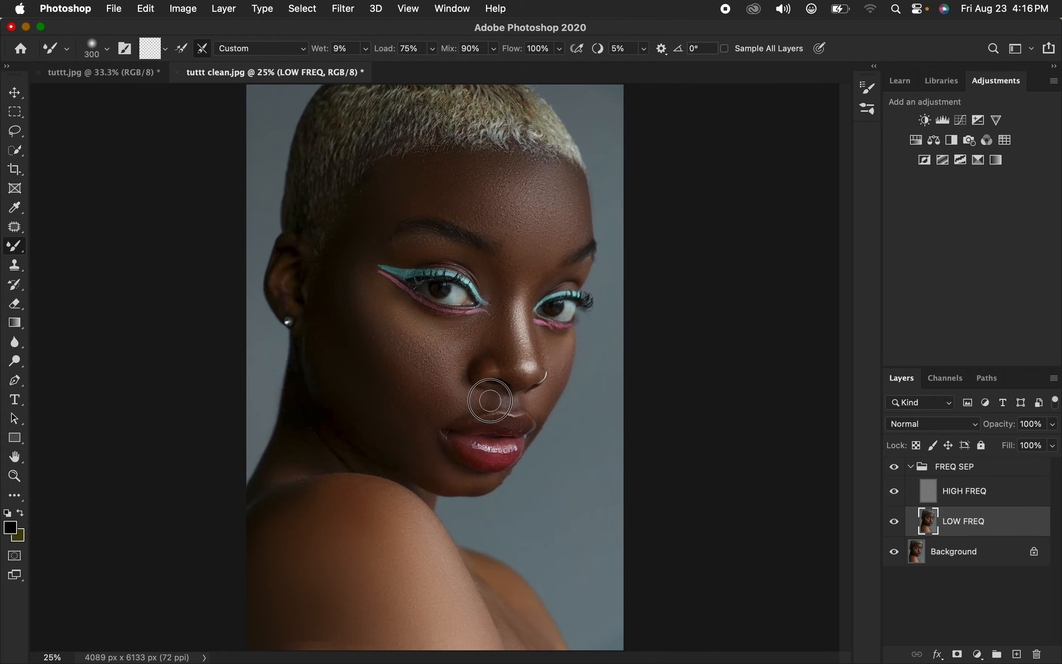
# Step: Compare the whole portrait with and without the FREQ SEP group to review the face, neck and shoulder smoothing
pyautogui.click(896, 467)
pyautogui.click(895, 467)
pyautogui.click(895, 467)
pyautogui.click(895, 467)
pyautogui.click(900, 472)
pyautogui.click(899, 472)
pyautogui.click(899, 472)
pyautogui.click(900, 471)
pyautogui.click(900, 473)
pyautogui.click(899, 473)
# Step: Select the HIGH FREQ layer and activate the Clone Stamp Tool for texture work
pyautogui.press('super+equal')
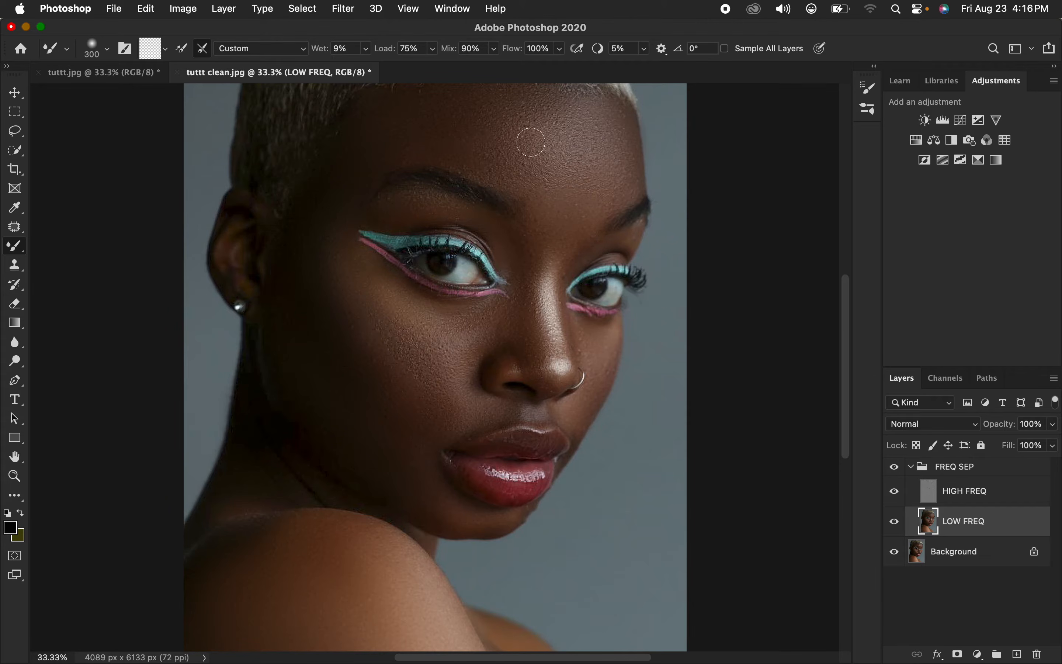
pyautogui.click(980, 495)
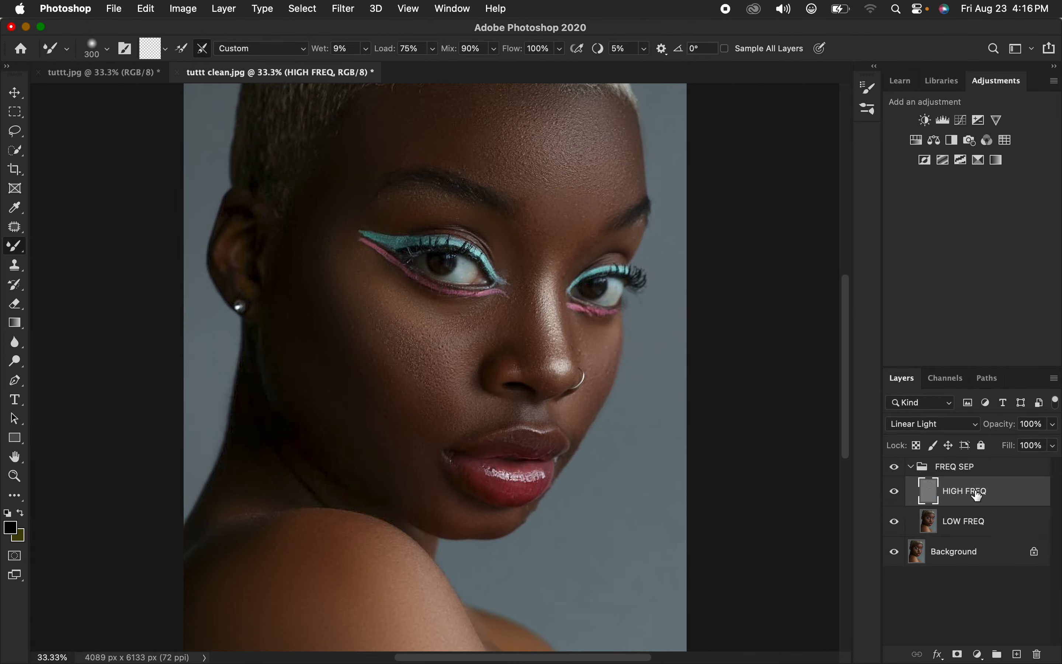
pyautogui.click(13, 268)
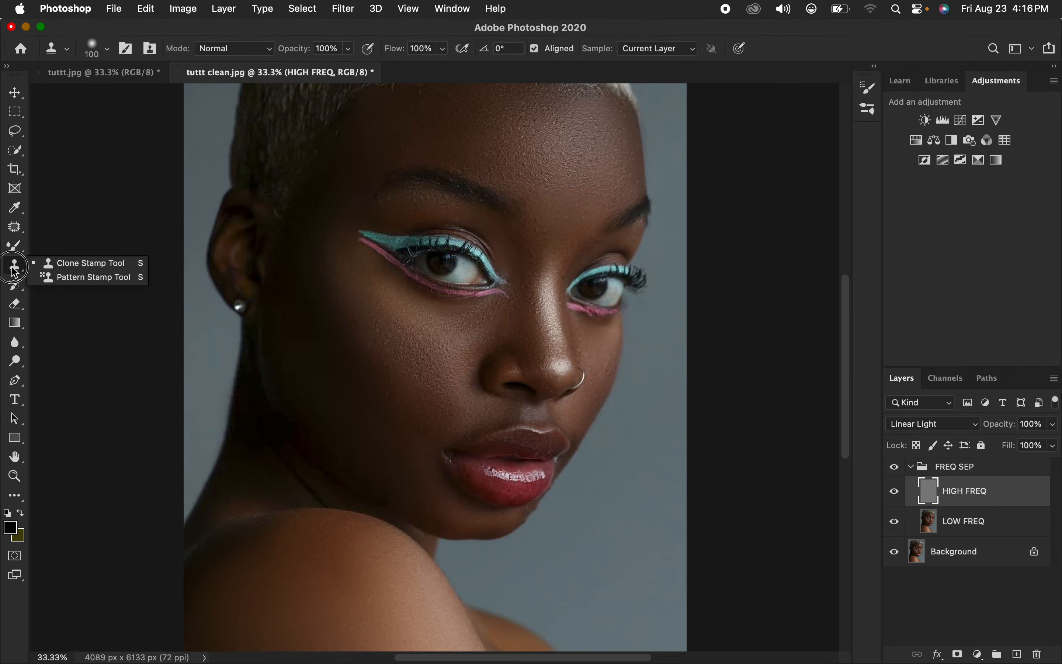
pyautogui.click(78, 265)
# Step: Check the Clone Stamp settings: Soft Round 100 px tip at 0% hardness, Normal mode, and sampling from Current Layer
pyautogui.click(109, 51)
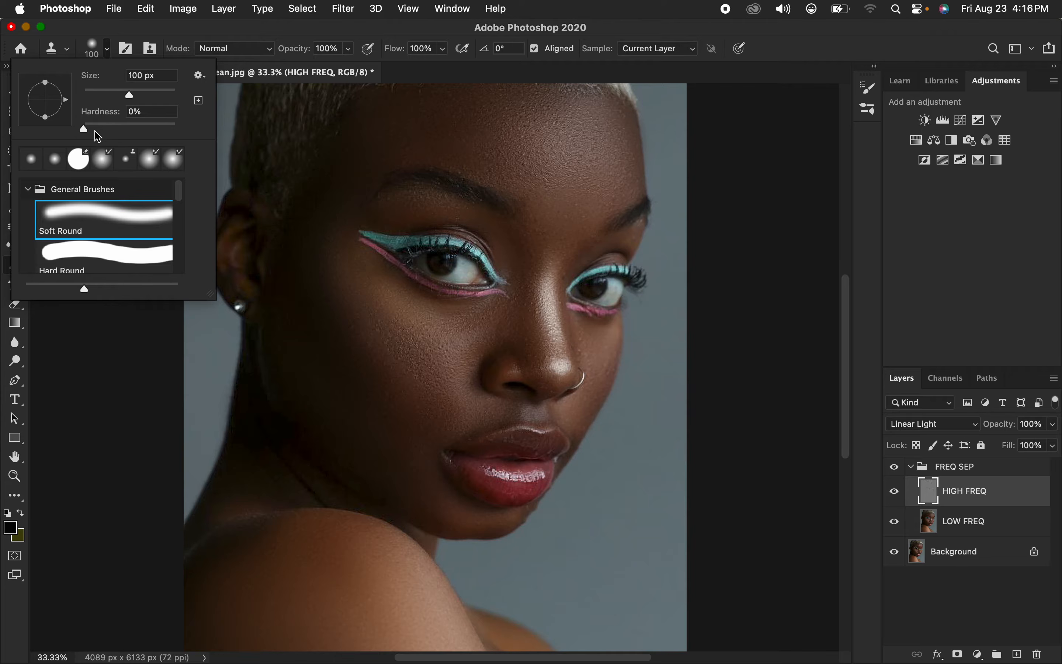
pyautogui.click(249, 26)
pyautogui.click(237, 49)
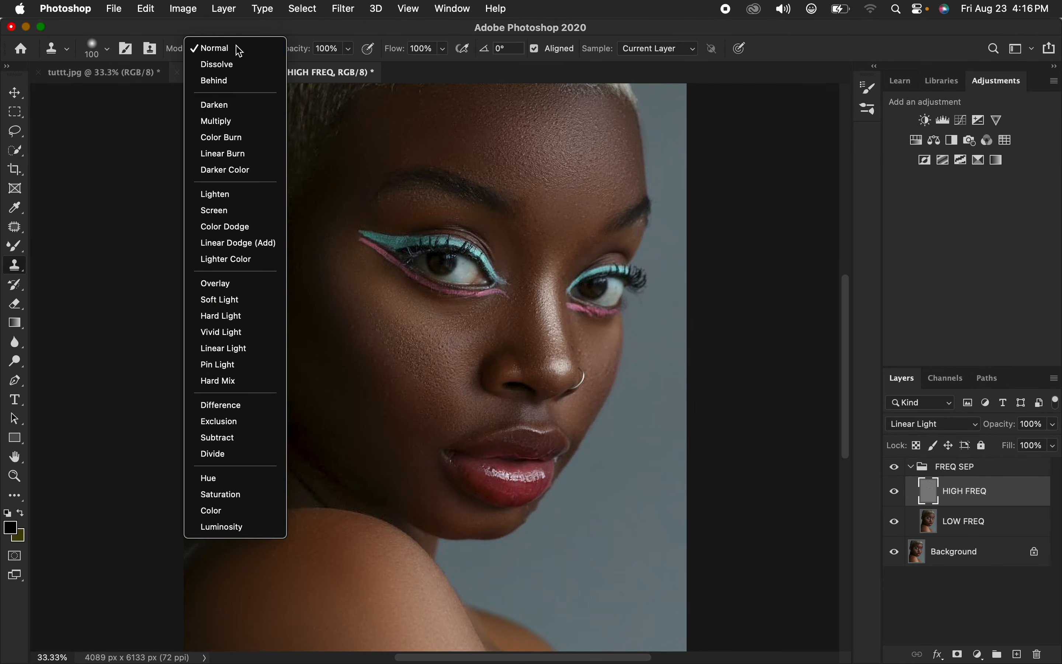
pyautogui.click(239, 49)
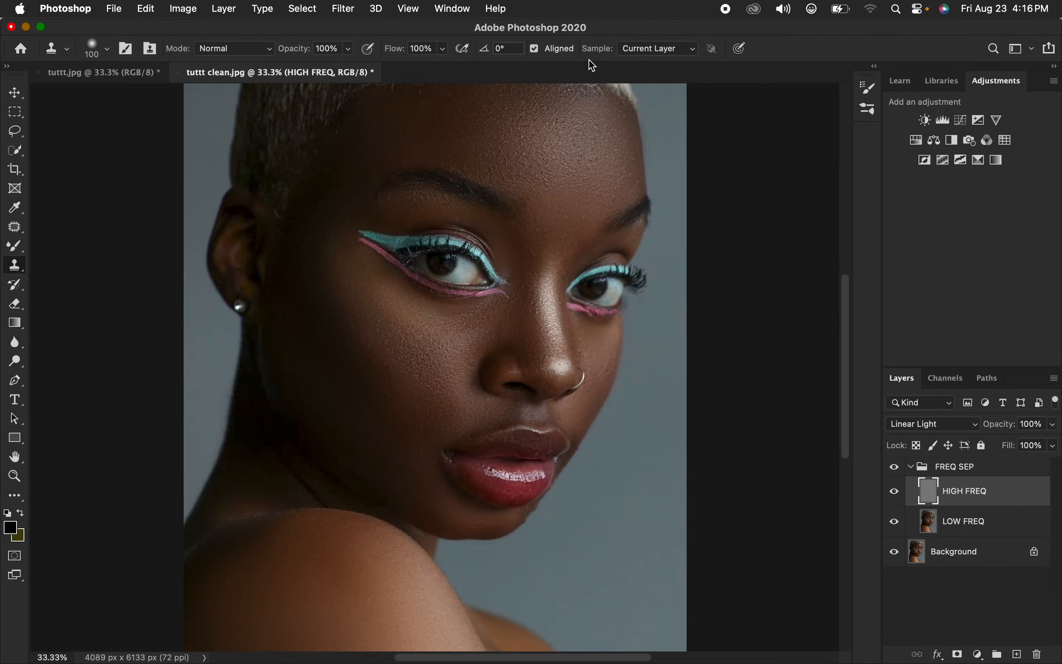
pyautogui.click(648, 53)
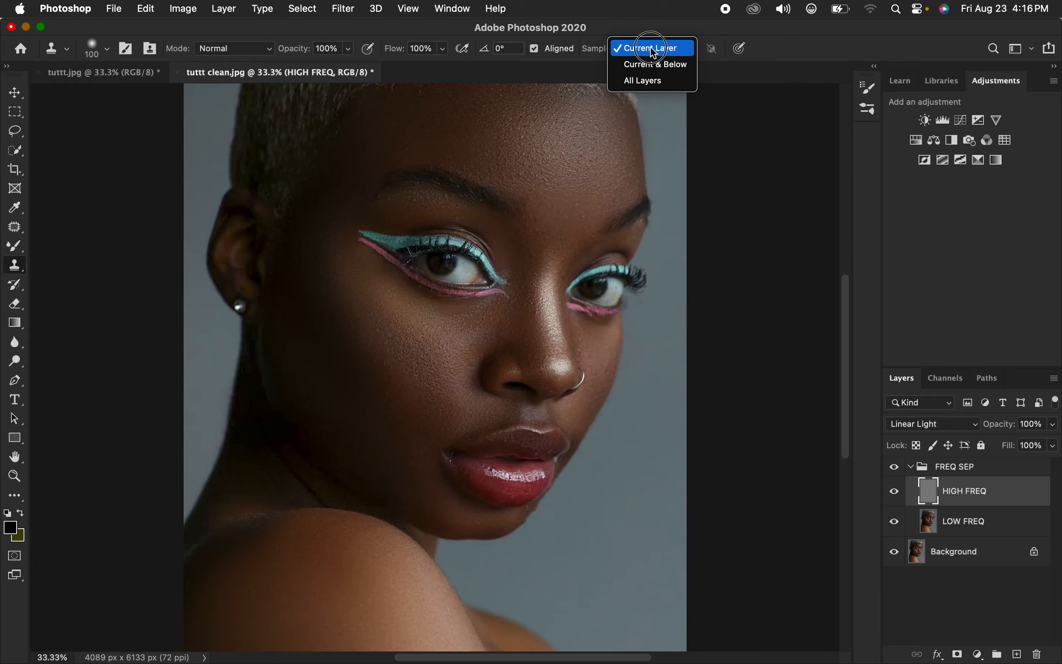
pyautogui.click(651, 53)
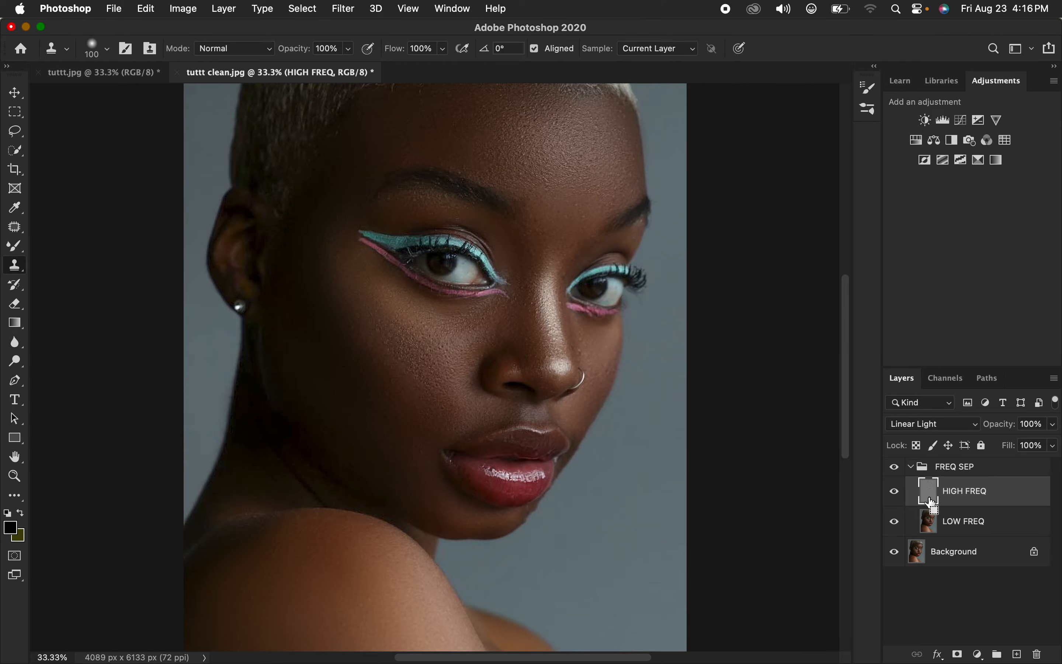
# Step: Clone clean skin texture over flaws on the near cheek with the 100 px Clone Stamp at 100% zoom
pyautogui.press('super+1')
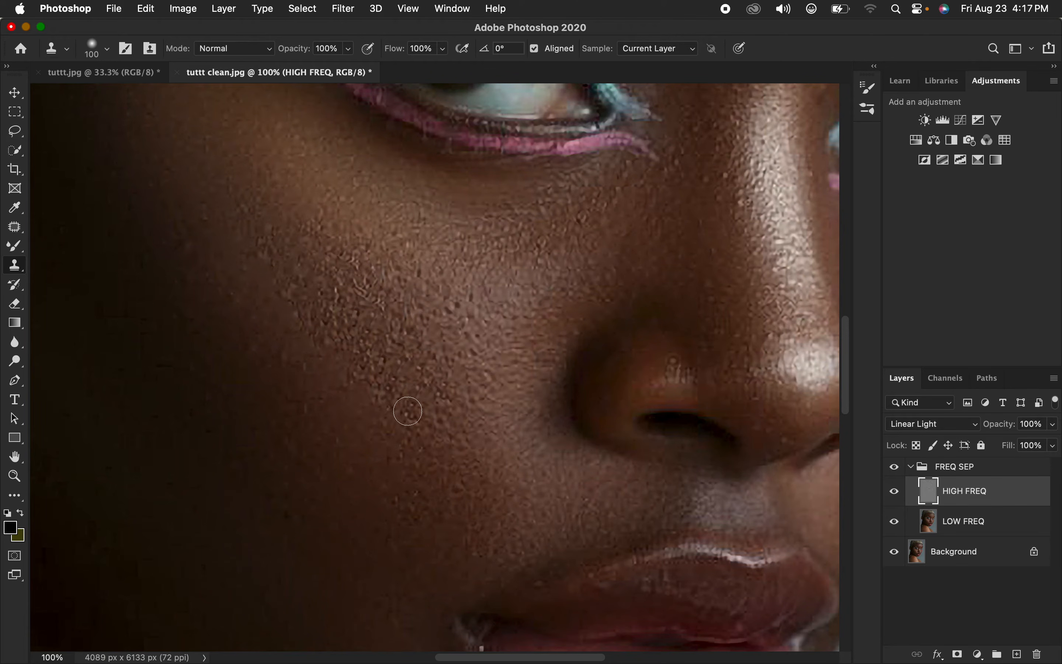
pyautogui.keyDown('alt'); pyautogui.click(201, 263); pyautogui.keyUp('alt')
pyautogui.click(189, 245)
pyautogui.moveTo(706, 285); pyautogui.dragTo(522, 147)
pyautogui.scroll(-5, 522, 148)
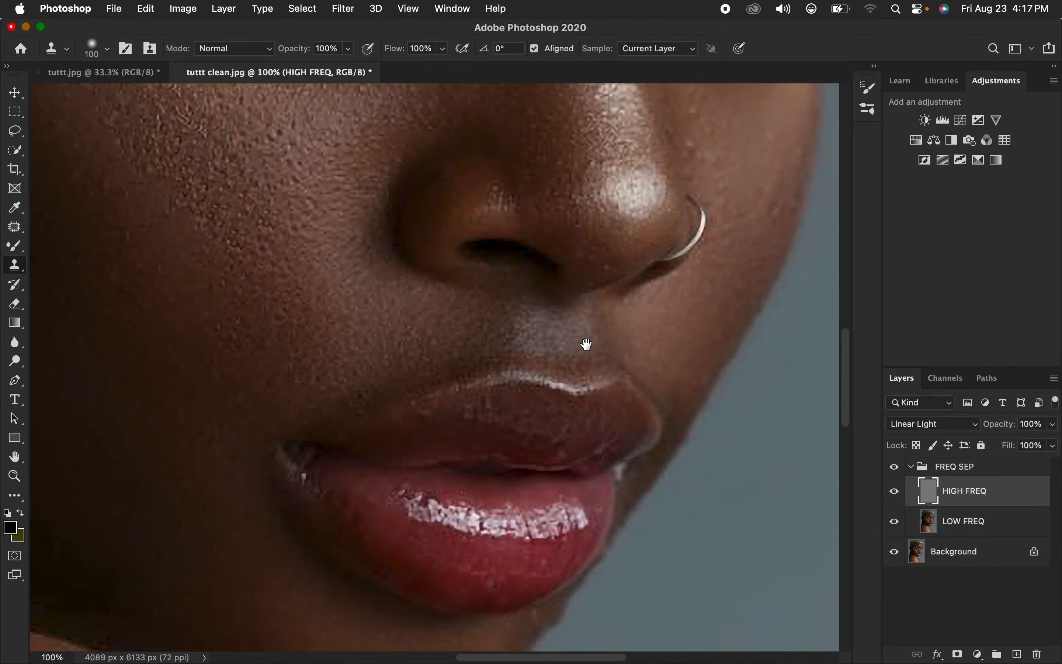
pyautogui.hscroll(-3, 582, 344)
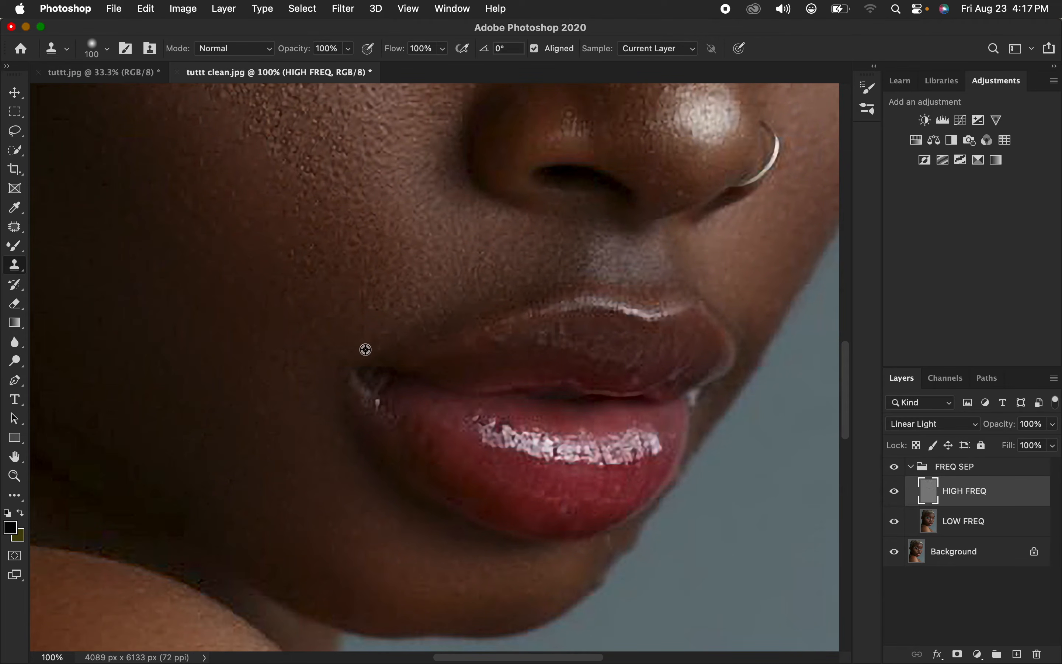
# Step: Clone clean texture over the bumps on the side of the nose bridge between the eyes with a 70 px tip
pyautogui.scroll(10, 640, 339)
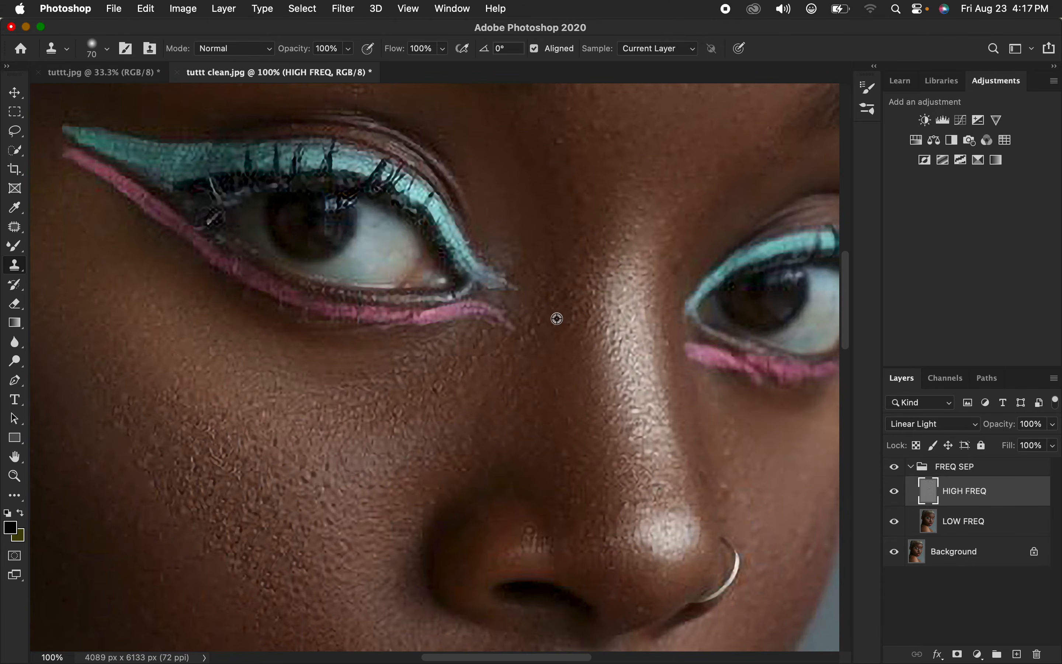
pyautogui.keyDown('alt'); pyautogui.click(555, 317); pyautogui.keyUp('alt')
pyautogui.moveTo(552, 307); pyautogui.dragTo(548, 298)
pyautogui.click(567, 297)
pyautogui.keyDown('alt'); pyautogui.click(569, 332); pyautogui.keyUp('alt')
pyautogui.keyDown('alt'); pyautogui.click(560, 311); pyautogui.keyUp('alt')
# Step: Clone smooth texture over the flaws on the far cheek and nose, resampling nearby skin for each spot
pyautogui.keyDown('alt'); pyautogui.click(750, 471); pyautogui.keyUp('alt')
pyautogui.moveTo(734, 456); pyautogui.dragTo(725, 420)
pyautogui.keyDown('alt'); pyautogui.click(803, 518); pyautogui.keyUp('alt')
pyautogui.moveTo(806, 543); pyautogui.dragTo(803, 558)
pyautogui.keyDown('alt'); pyautogui.click(619, 516); pyautogui.keyUp('alt')
pyautogui.click(614, 544)
pyautogui.click(609, 542)
# Step: Patch the texture flaws on the forehead around the far eyebrow with the Clone Stamp
pyautogui.scroll(10, 594, 391)
pyautogui.scroll(2, 643, 428)
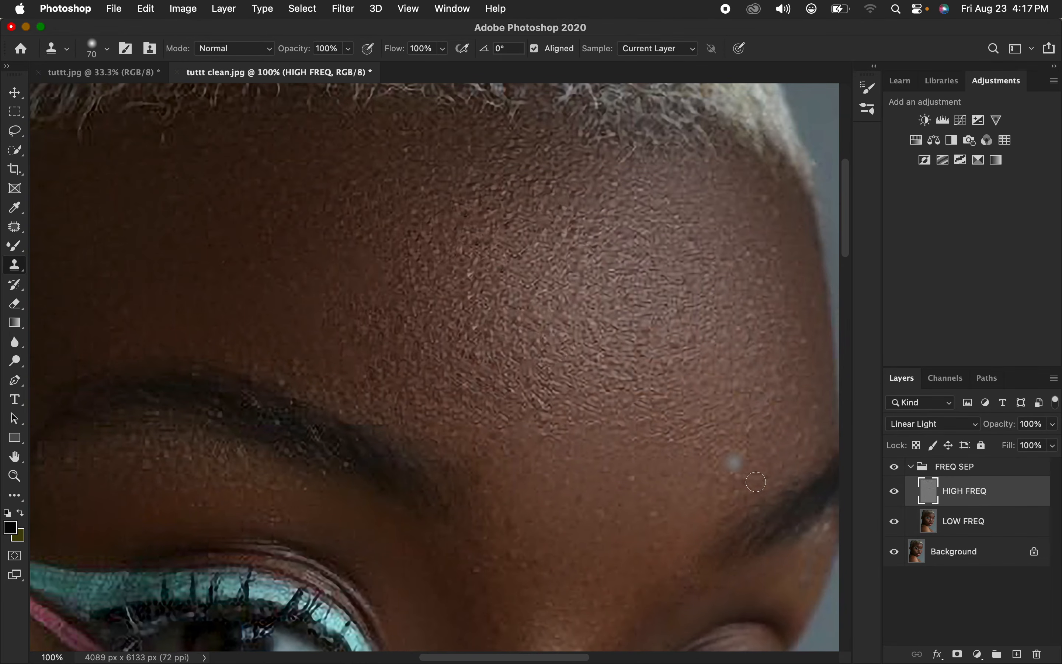
pyautogui.click(739, 486)
pyautogui.click(741, 460)
pyautogui.click(747, 428)
pyautogui.moveTo(794, 594); pyautogui.dragTo(796, 570)
# Step: Clone clean texture over the small bumps between the eyebrows, resampling nearby skin as needed
pyautogui.keyDown('alt'); pyautogui.click(553, 579); pyautogui.keyUp('alt')
pyautogui.click(528, 565)
pyautogui.keyDown('alt'); pyautogui.click(536, 557); pyautogui.keyUp('alt')
pyautogui.click(513, 530)
pyautogui.click(479, 569)
pyautogui.keyDown('alt'); pyautogui.click(527, 628); pyautogui.keyUp('alt')
pyautogui.click(496, 624)
# Step: Clone clean texture over the remaining spots on the near side of the forehead
pyautogui.click(61, 492)
pyautogui.keyDown('alt'); pyautogui.click(162, 294); pyautogui.keyUp('alt')
pyautogui.click(128, 310)
pyautogui.keyDown('alt'); pyautogui.click(133, 325); pyautogui.keyUp('alt')
pyautogui.click(86, 338)
# Step: Compare the whole portrait at 25% with and without the FREQ SEP group to review the texture cleanup
pyautogui.scroll(-20, 501, 302)
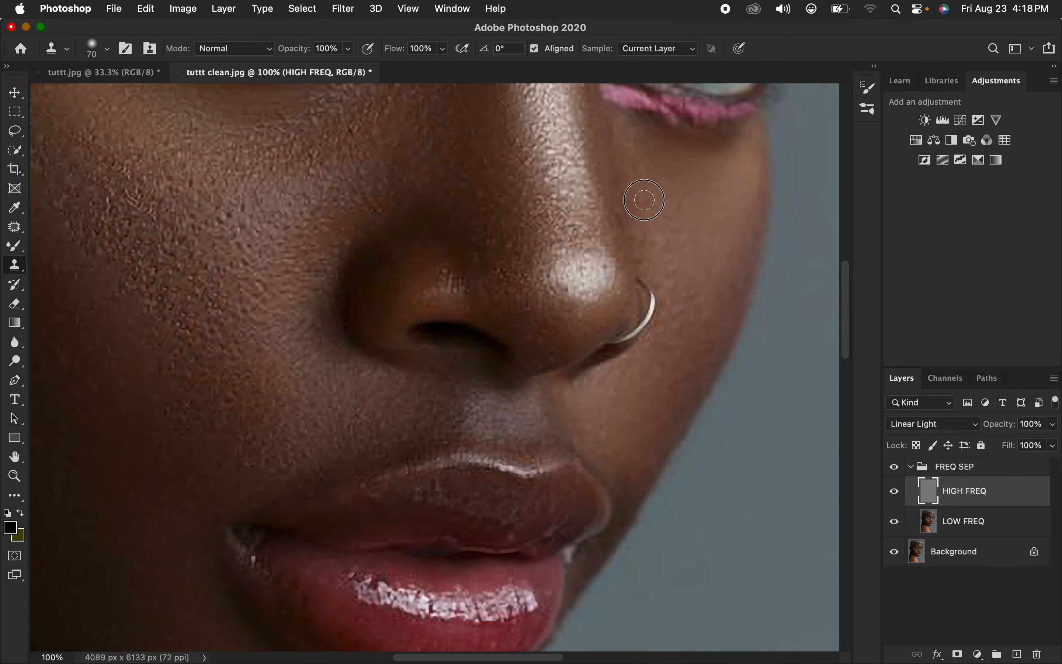
pyautogui.press('super+minus')
pyautogui.press('super+minus')
pyautogui.press('super+minus')
pyautogui.press('super+minus')
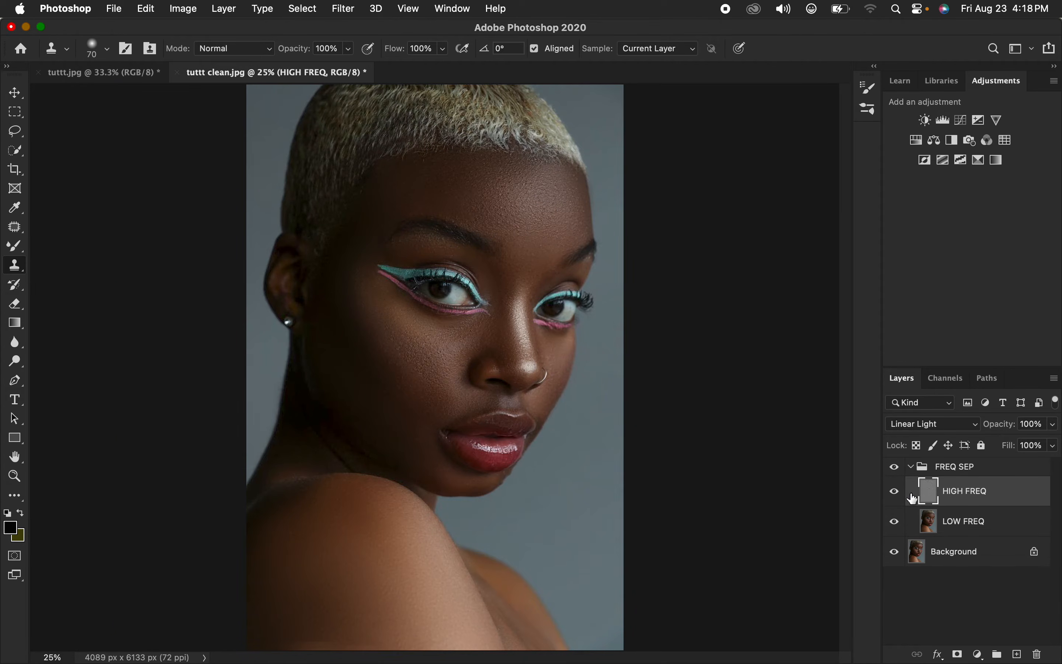
pyautogui.click(896, 467)
pyautogui.click(896, 468)
pyautogui.click(895, 468)
pyautogui.click(896, 468)
# Step: Collapse the FREQ SEP group and add a Gradient Map adjustment layer above it
pyautogui.click(912, 467)
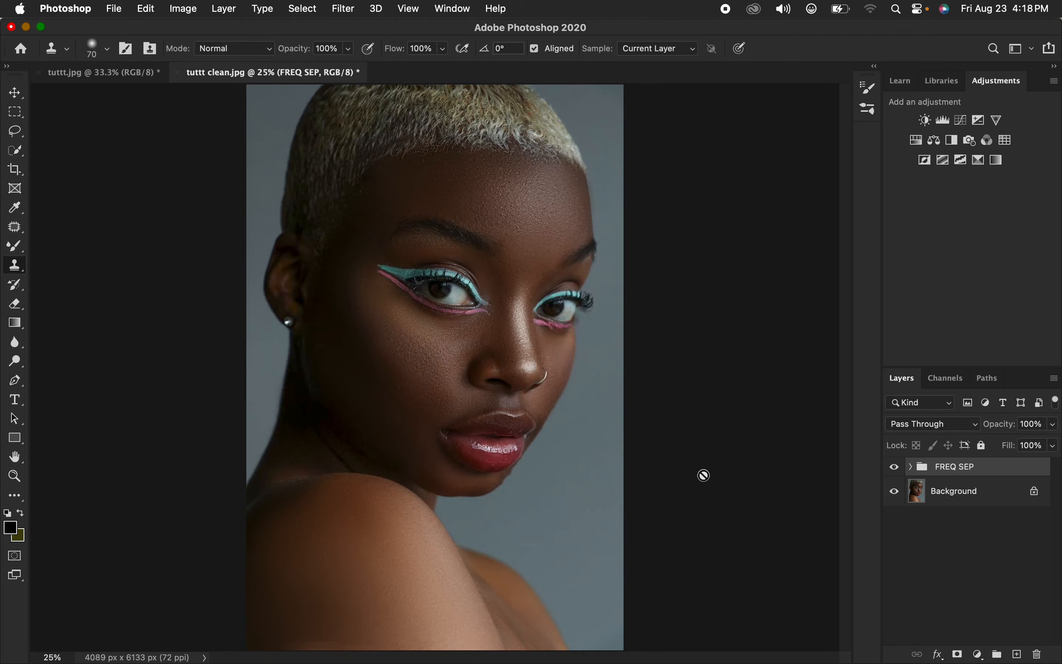
pyautogui.click(980, 655)
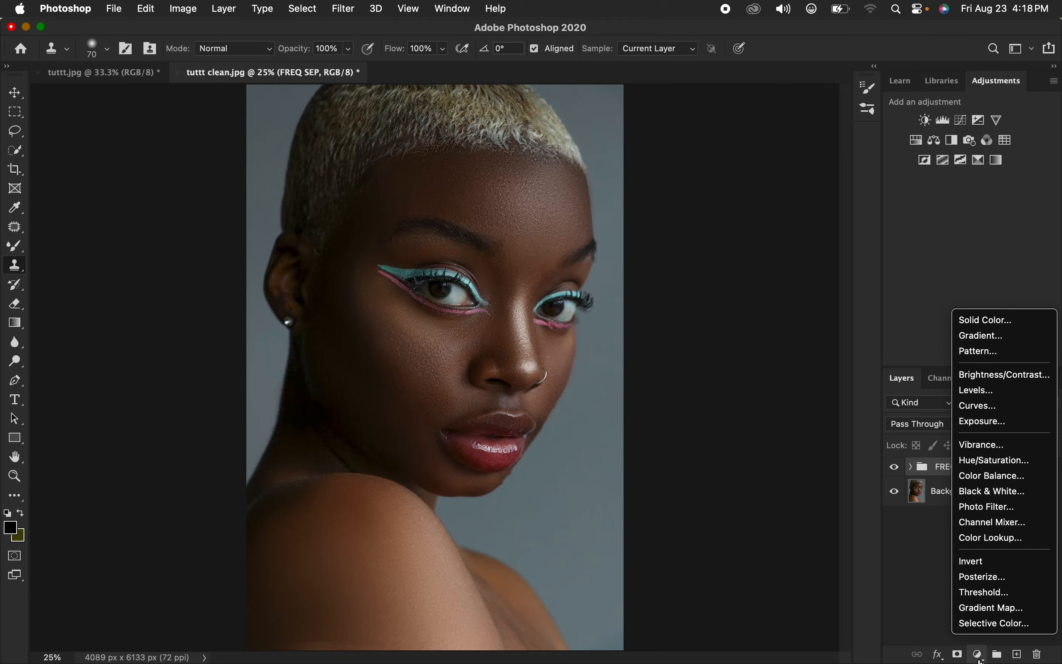
pyautogui.click(994, 614)
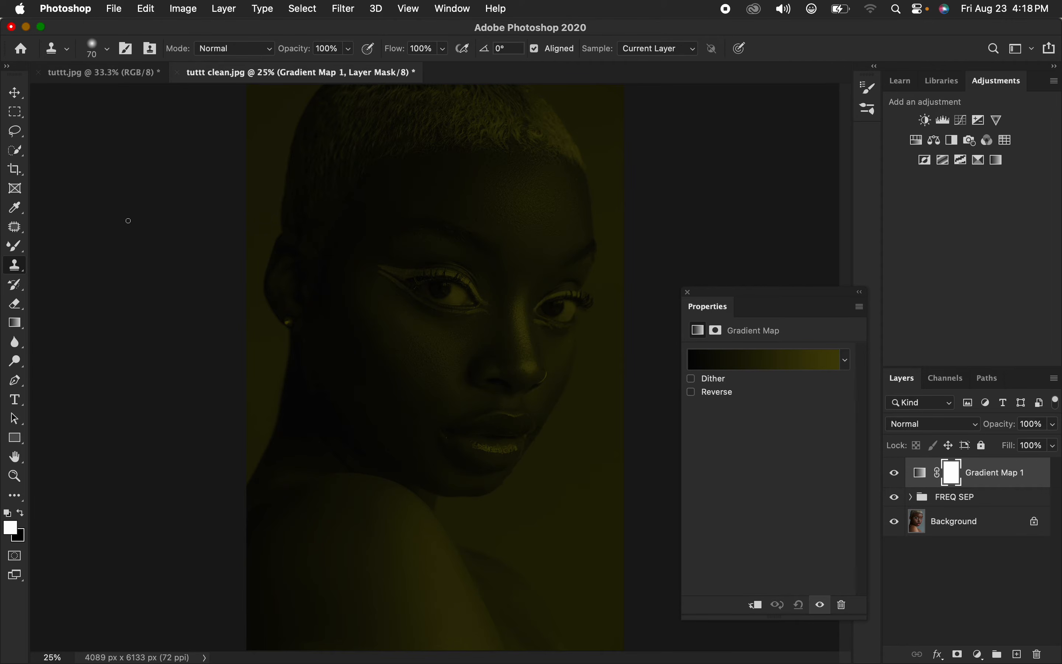
# Step: With the Lasso Tool active, target the Gradient Map adjustment instead of its mask and hide the layer
pyautogui.click(17, 137)
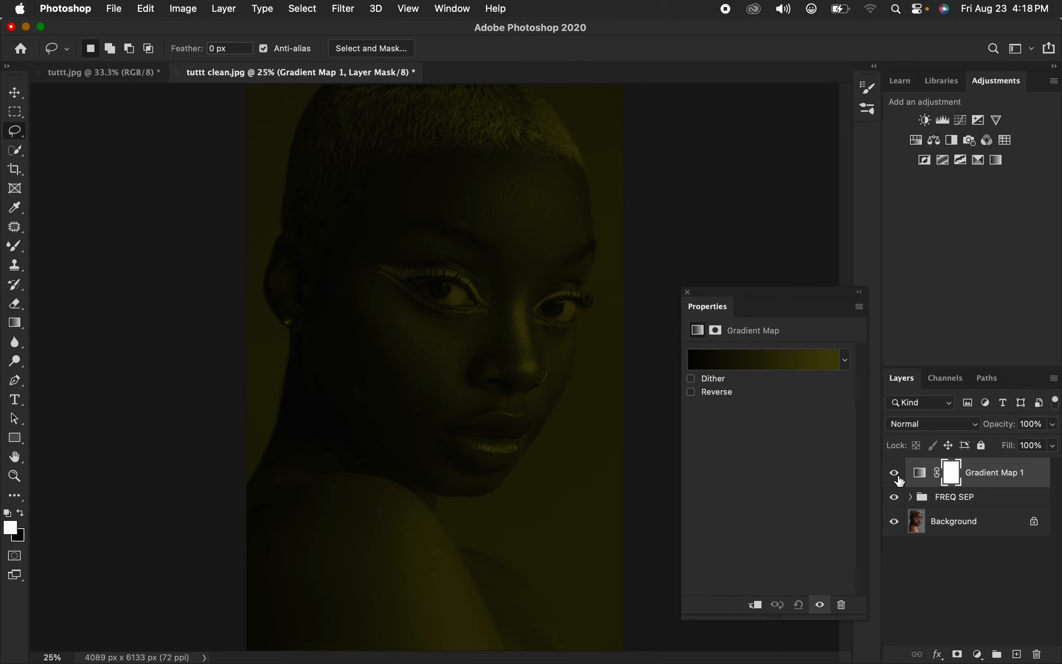
pyautogui.click(922, 477)
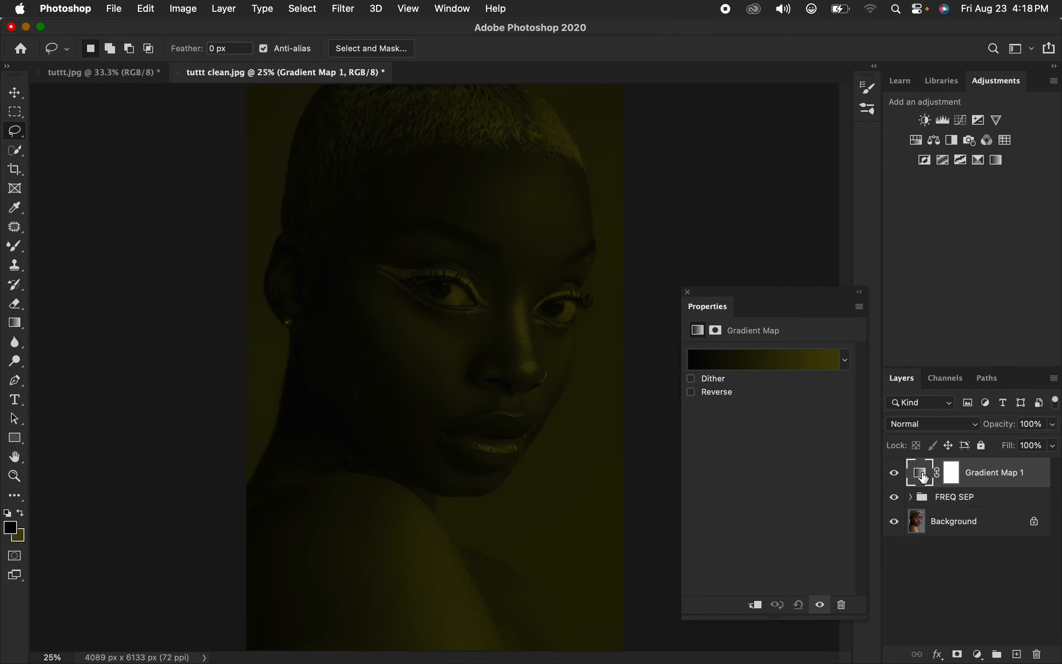
pyautogui.click(895, 473)
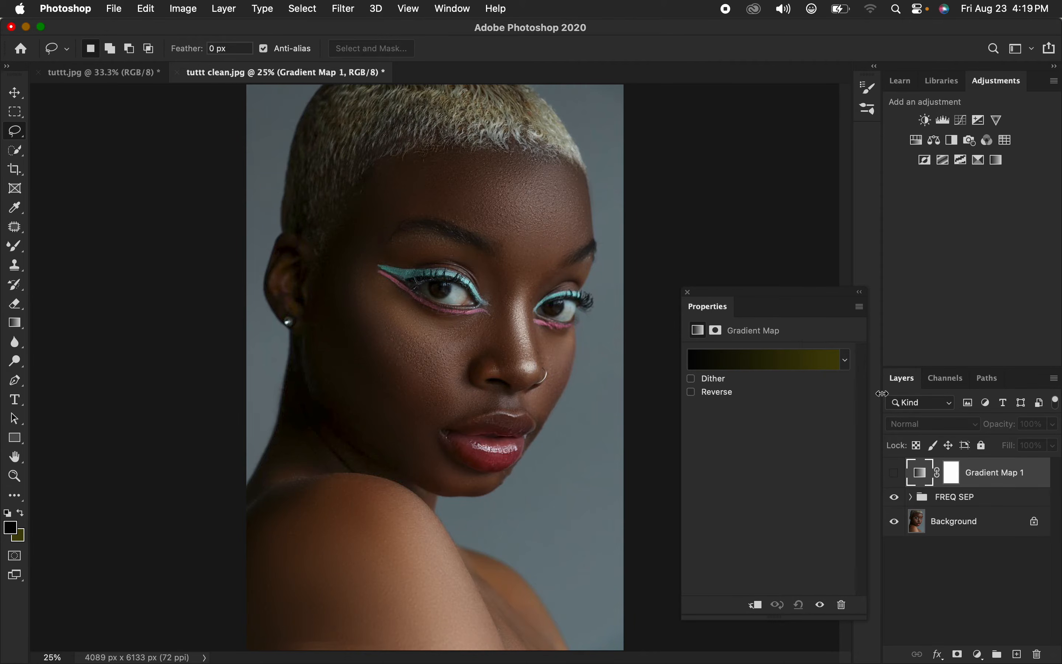
pyautogui.click(452, 8)
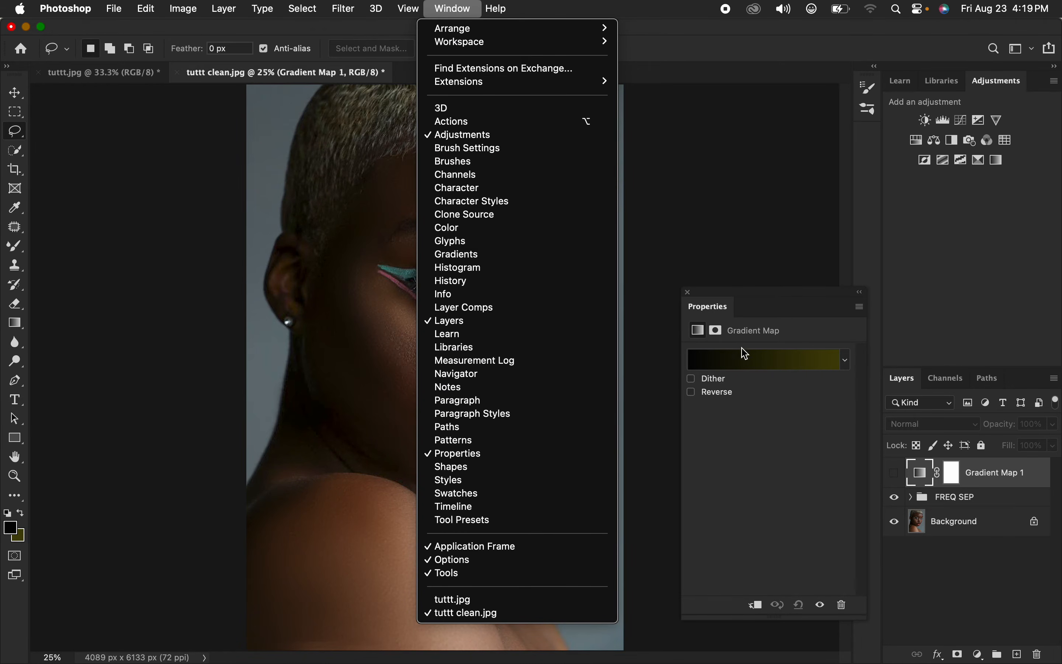
pyautogui.click(813, 342)
pyautogui.click(761, 363)
pyautogui.moveTo(697, 83); pyautogui.dragTo(835, 62)
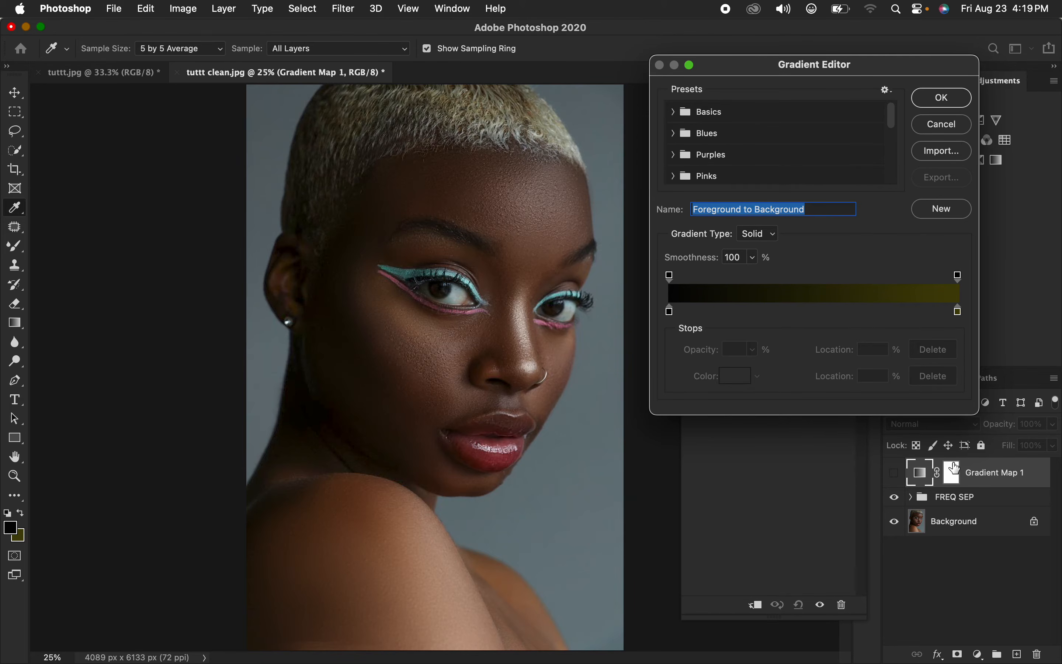
pyautogui.click(948, 129)
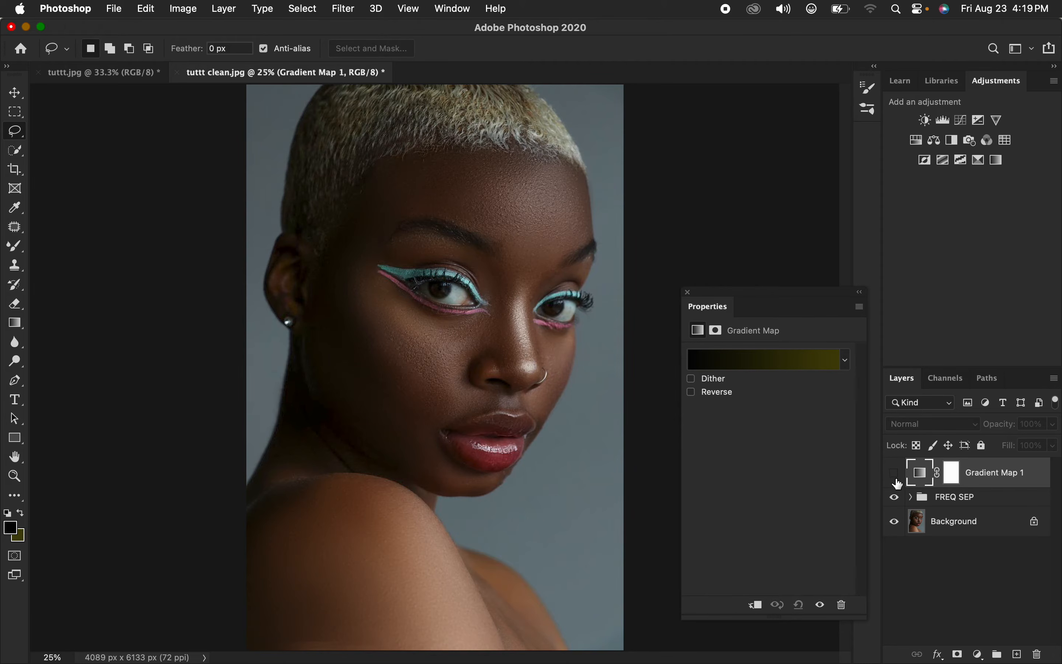
# Step: Edit the gradient and set its 0% stop to #1c1308, sampled from the dark shadow at the shoulder's edge
pyautogui.click(775, 360)
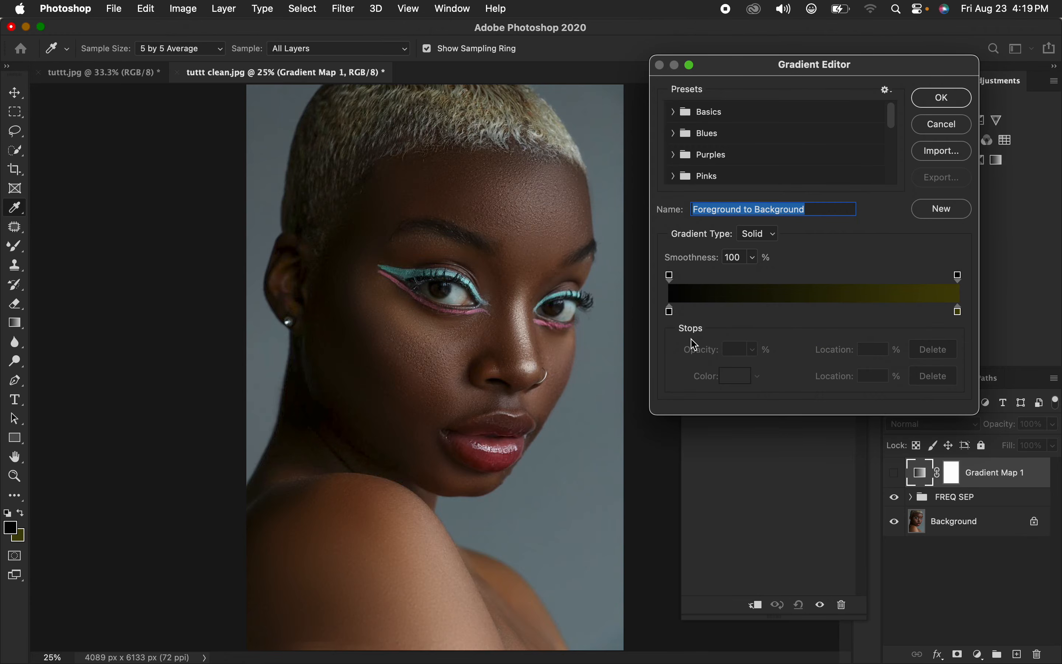
pyautogui.click(671, 313)
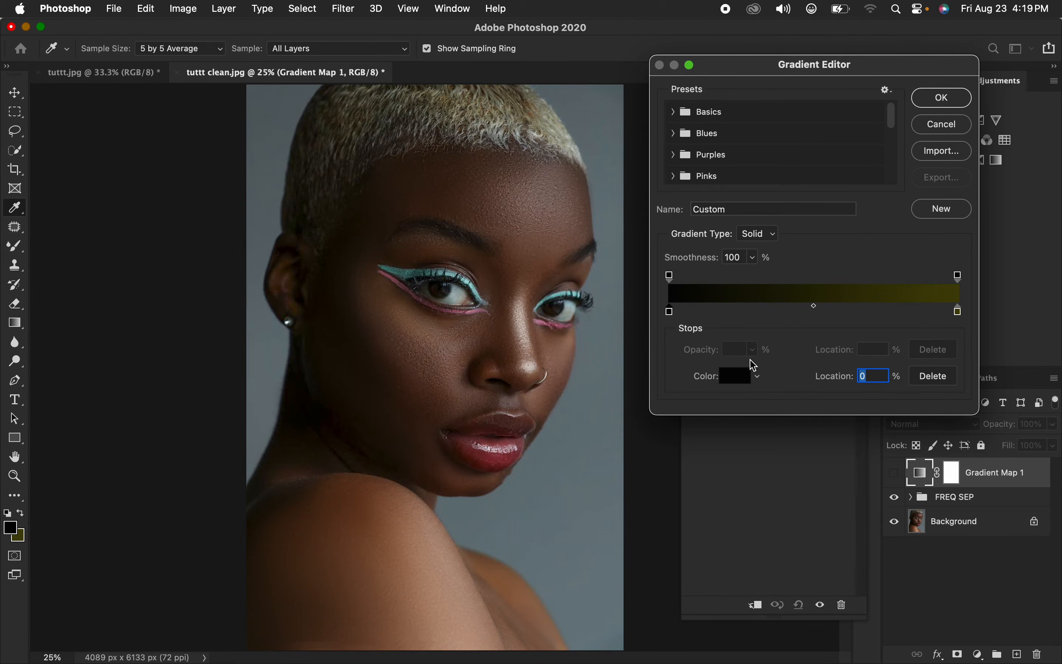
pyautogui.click(672, 313)
pyautogui.click(738, 378)
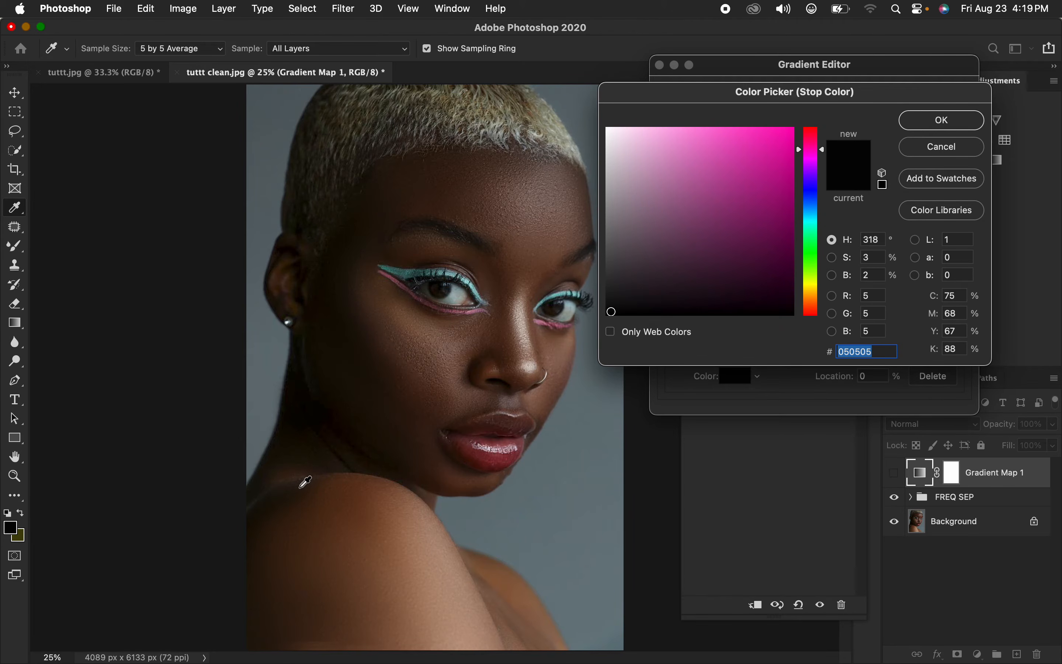
pyautogui.click(284, 493)
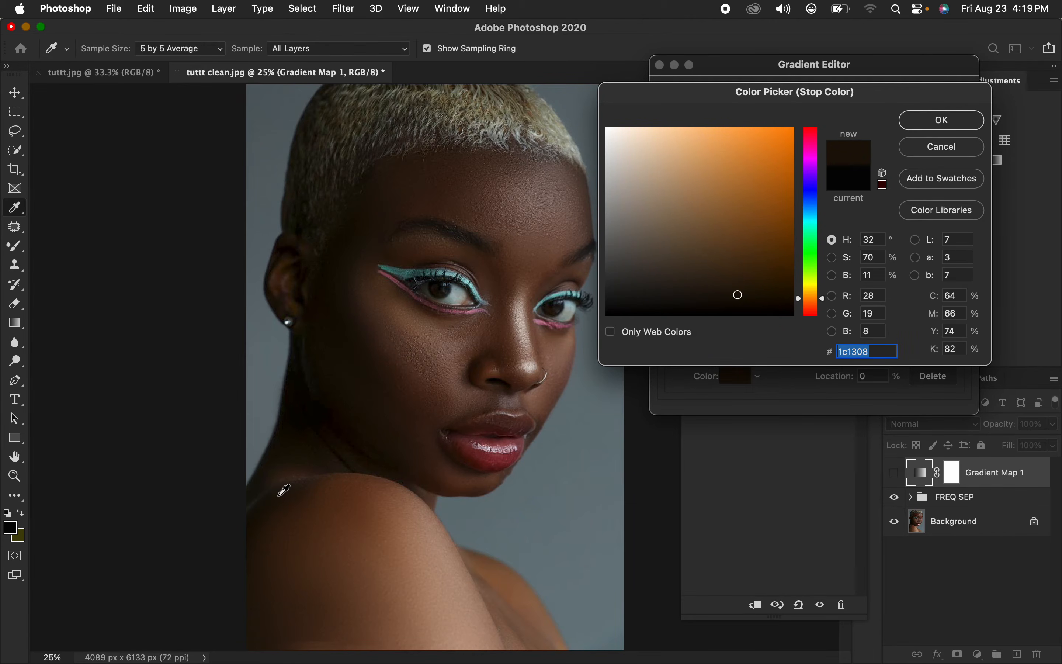
pyautogui.click(939, 121)
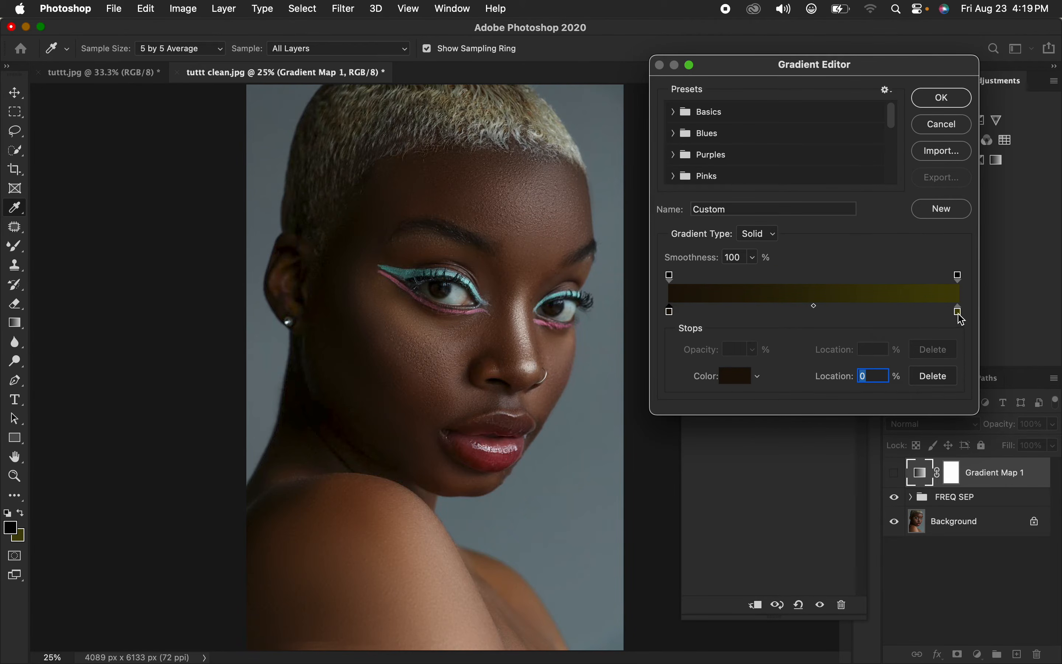
# Step: Set the gradient's 100% stop to #a98872, sampled from the bright skin on the shoulder
pyautogui.click(959, 313)
pyautogui.click(729, 387)
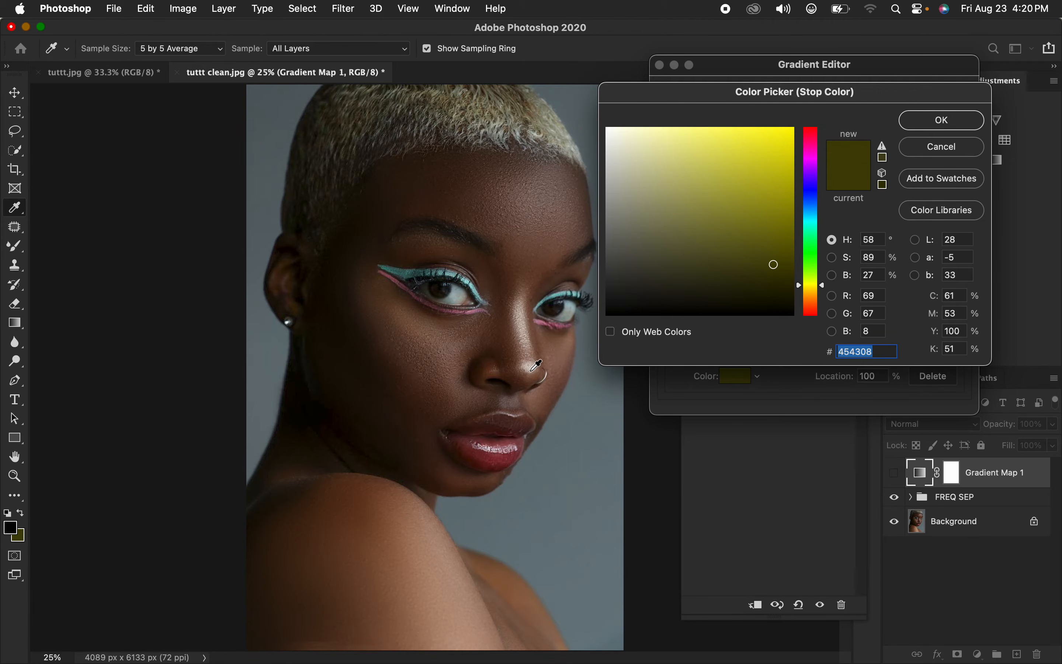
pyautogui.click(536, 365)
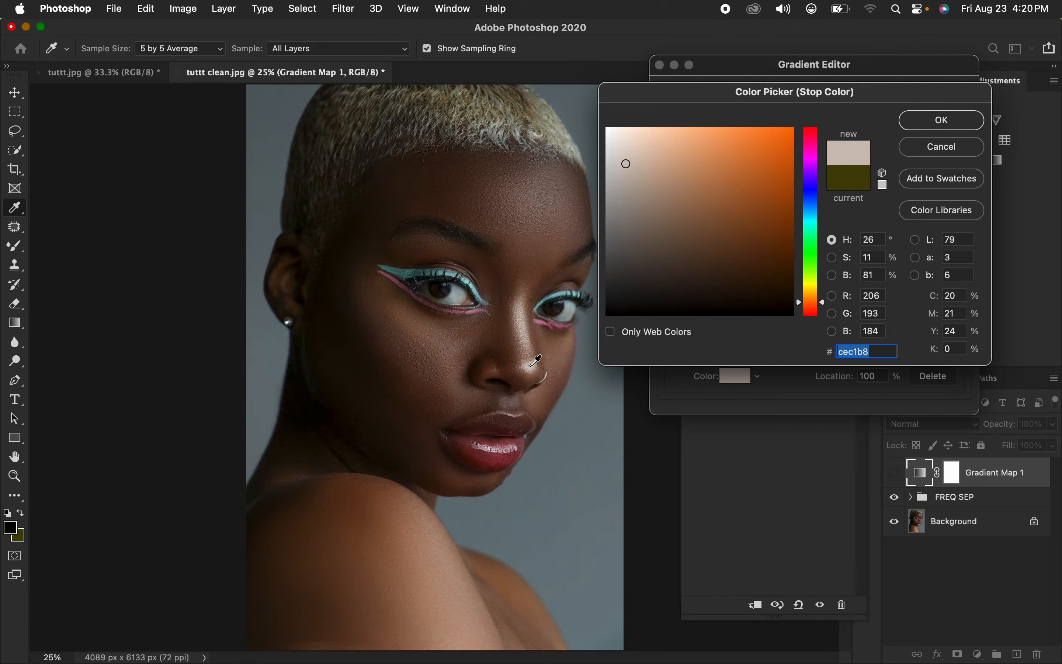
pyautogui.click(448, 530)
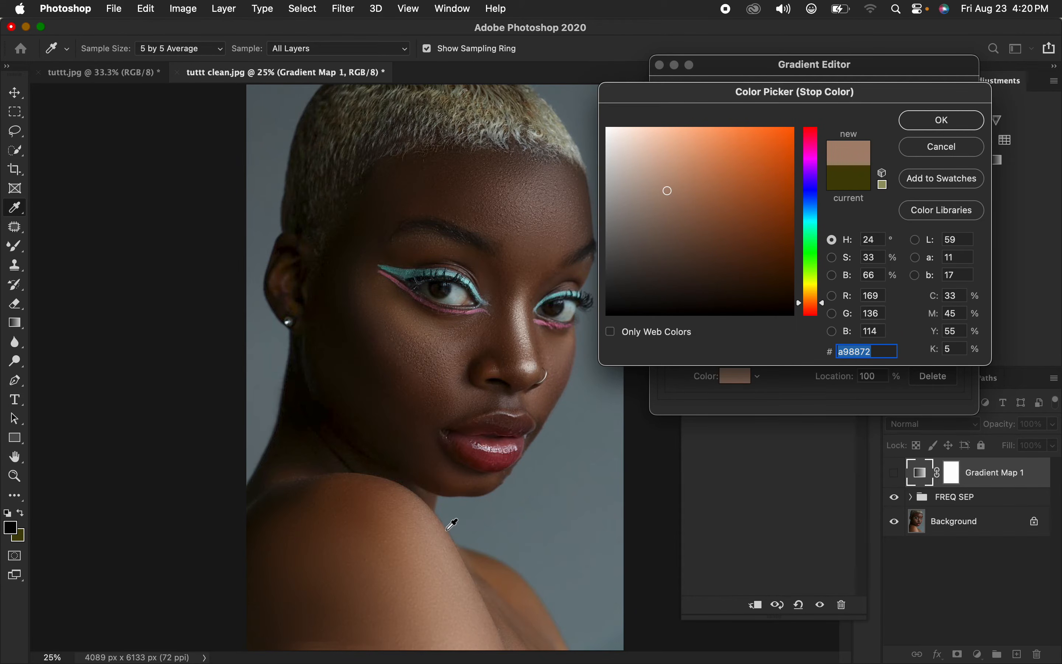
pyautogui.click(929, 123)
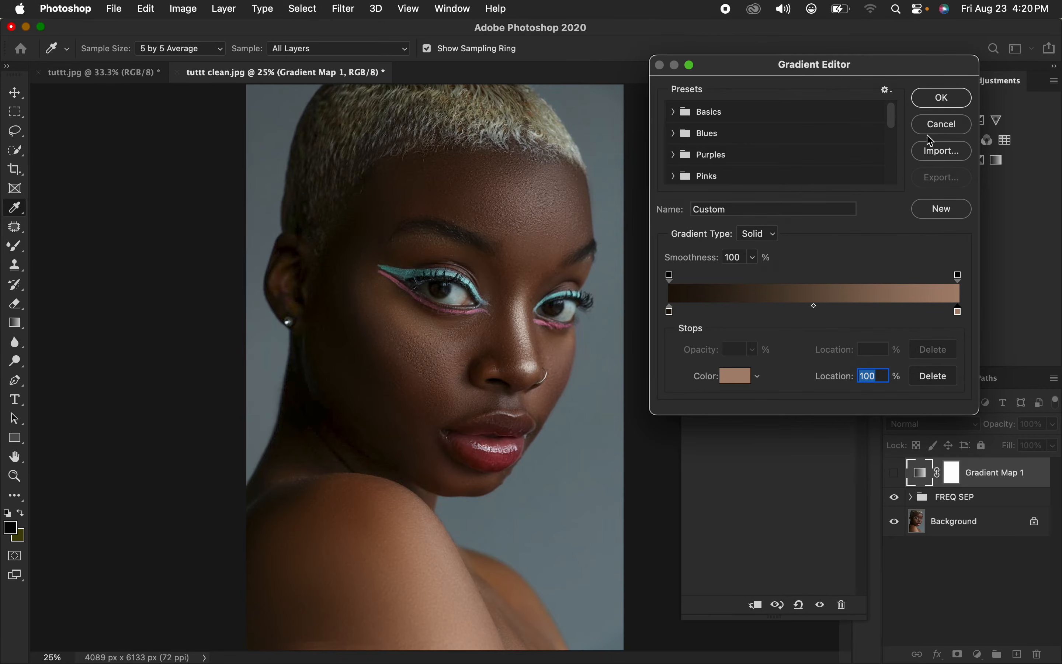
# Step: Add a midtone stop at 50% and colour it #5c351c, sampled from the upper shoulder
pyautogui.click(806, 313)
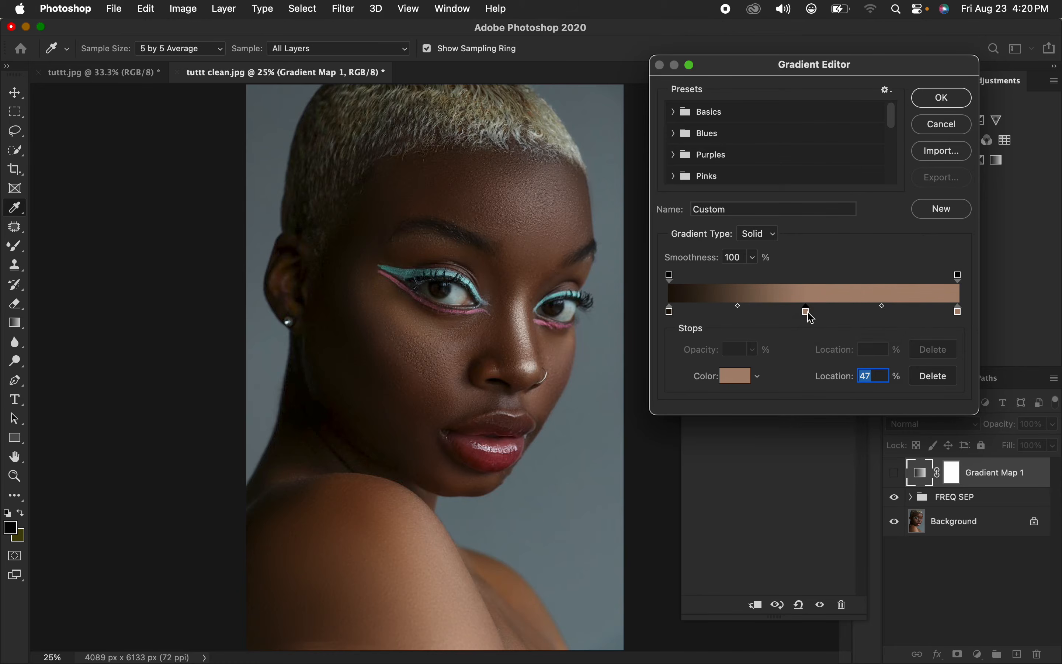
pyautogui.write('5')
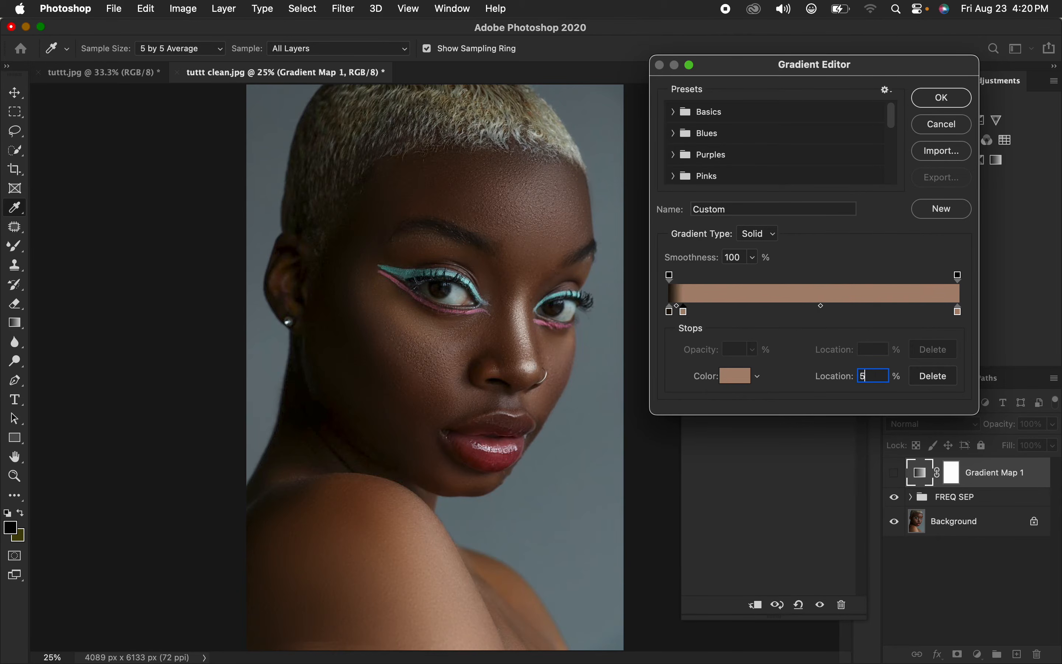
pyautogui.write('0')
pyautogui.click(739, 378)
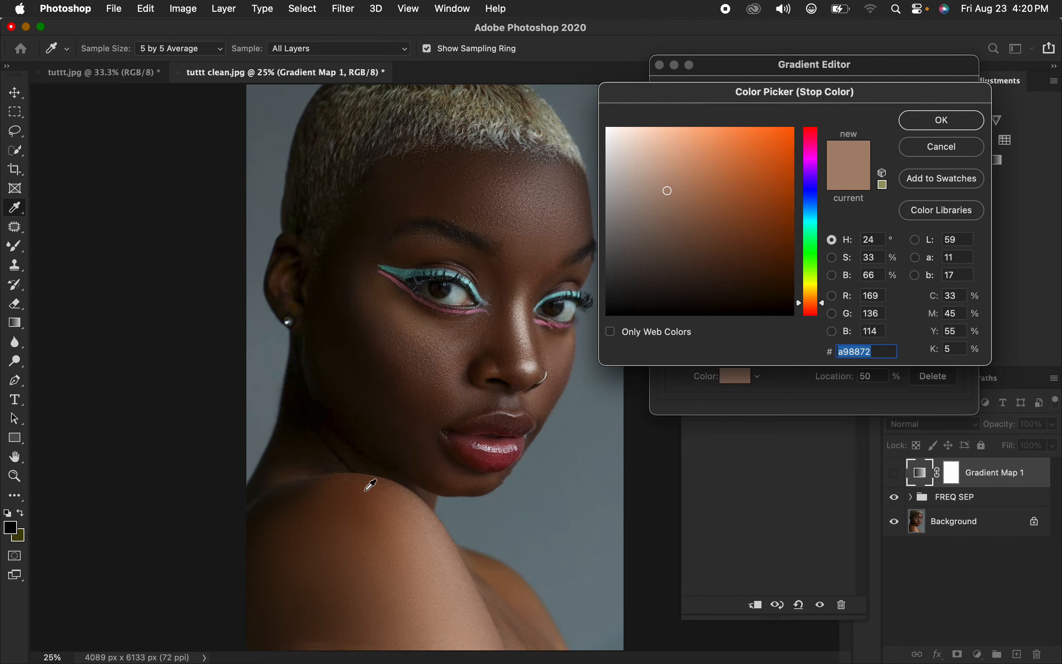
pyautogui.click(358, 477)
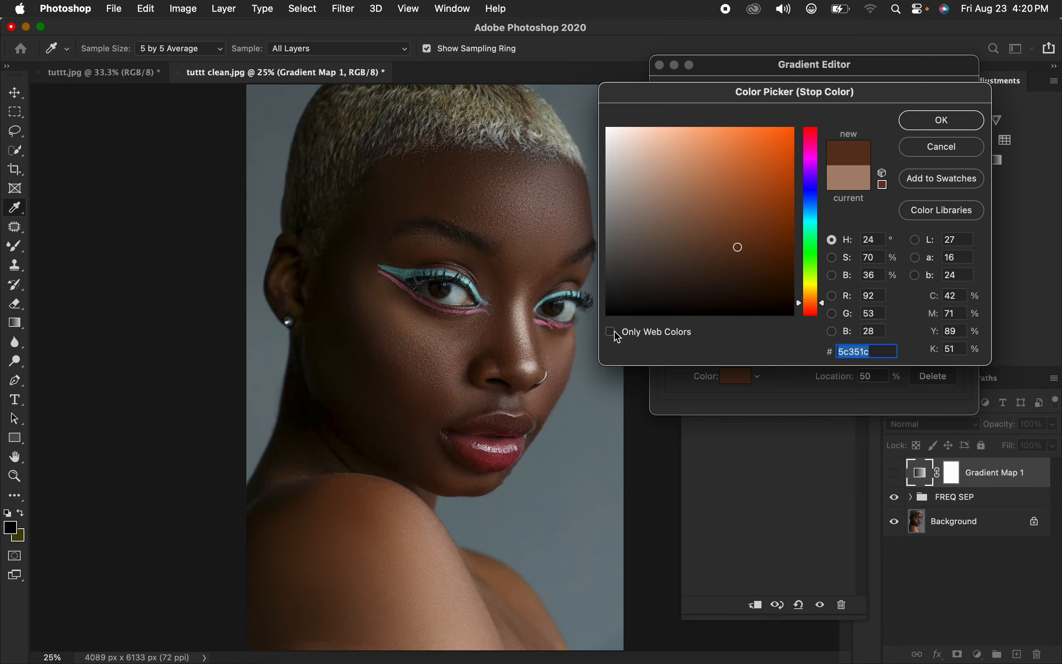
pyautogui.click(936, 123)
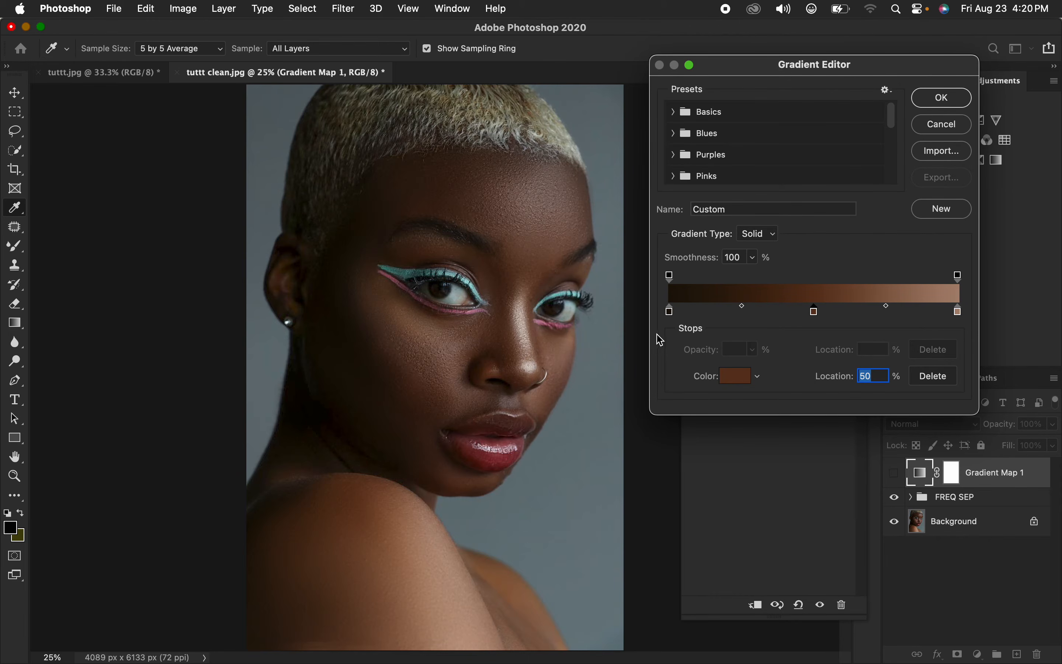
# Step: Set the gradient's 0% stop to #3b1e0f, sampled from the shaded side of the nose, and apply the gradient
pyautogui.click(671, 313)
pyautogui.click(736, 376)
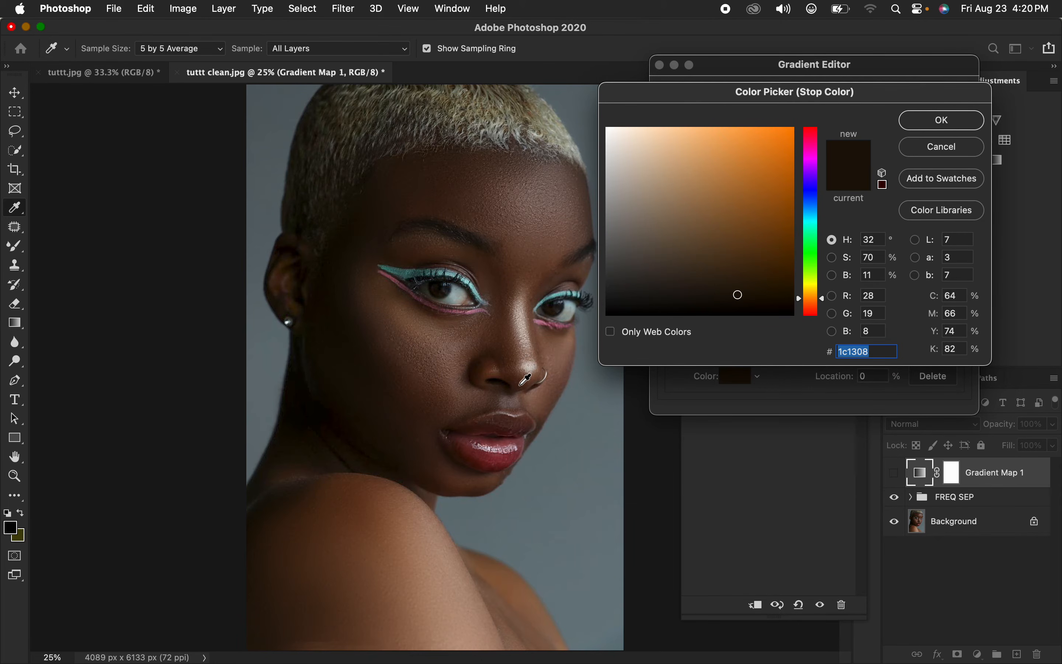
pyautogui.click(498, 356)
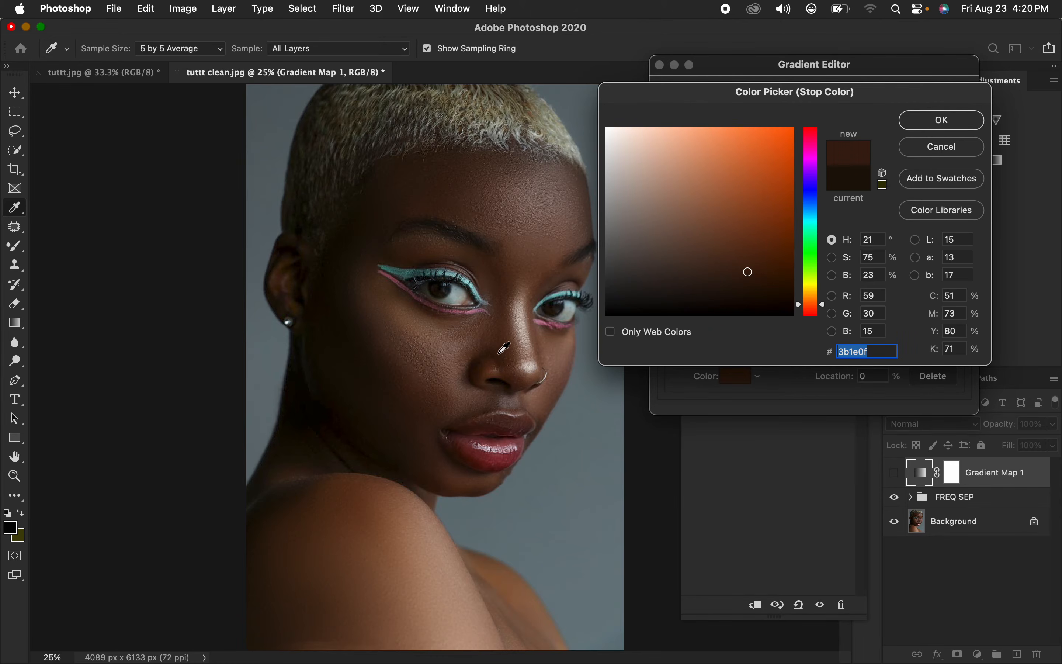
pyautogui.click(956, 123)
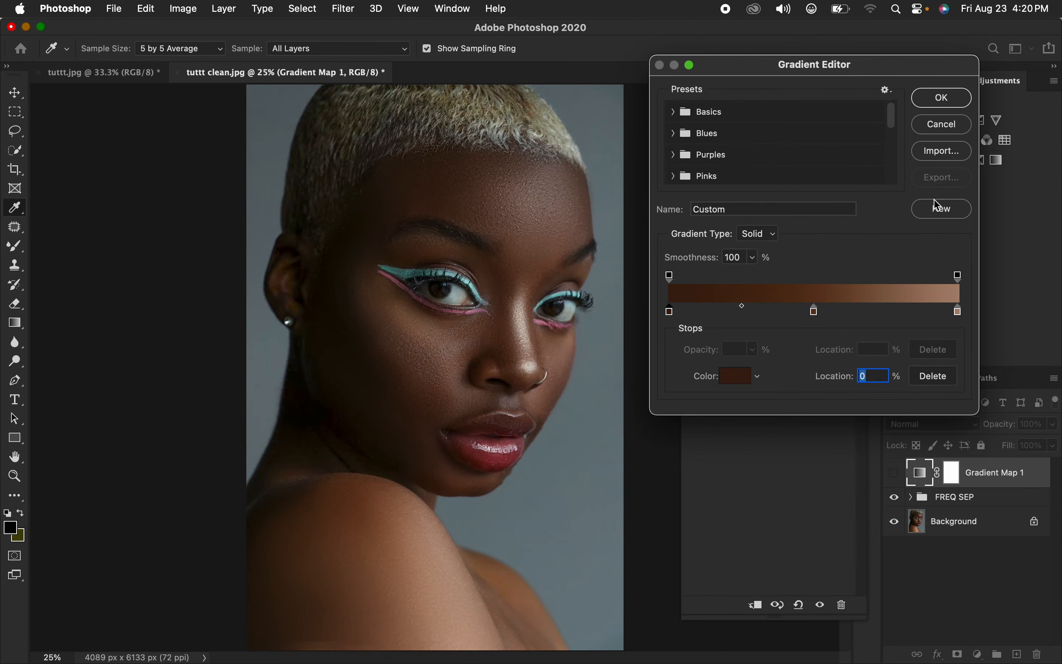
pyautogui.click(948, 99)
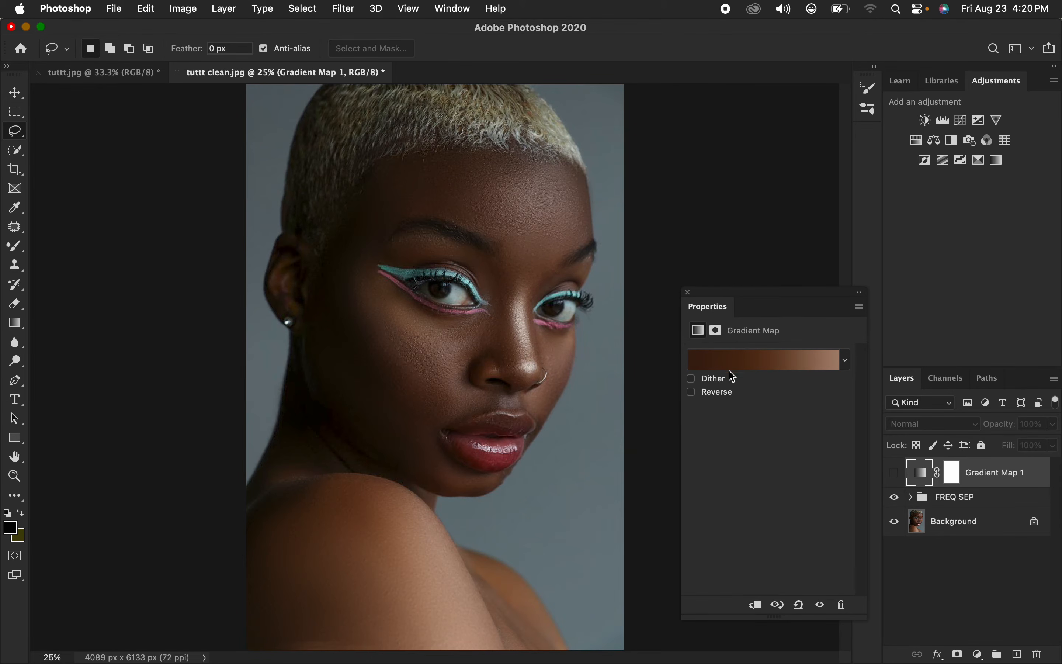
# Step: Recheck the gradient's stops, make the Gradient Map layer visible again and set its blending mode to Color
pyautogui.click(774, 364)
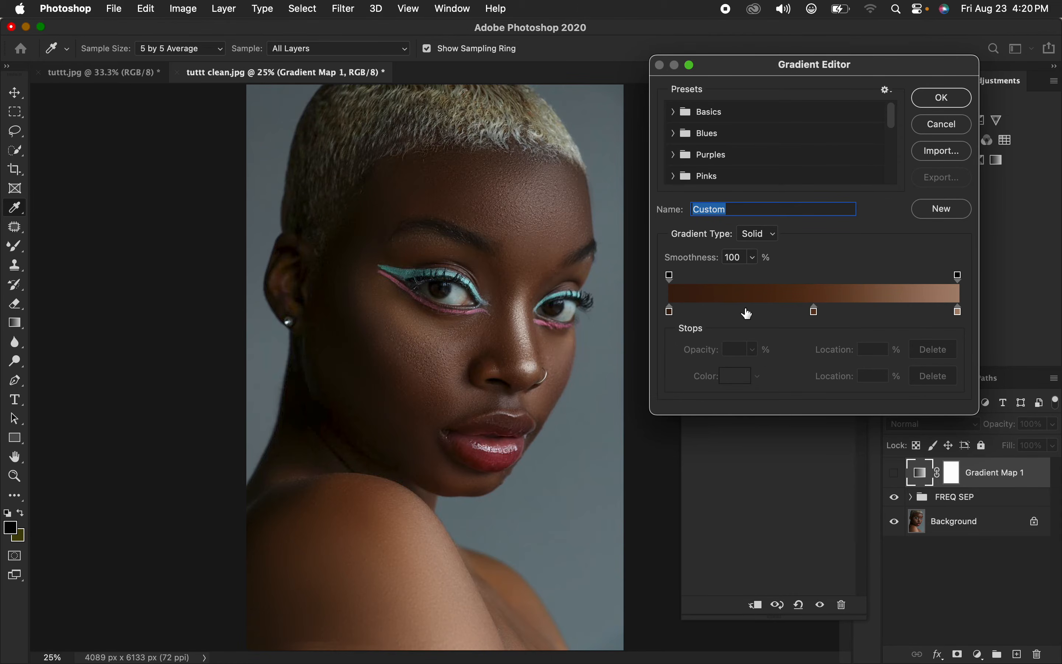
pyautogui.click(943, 99)
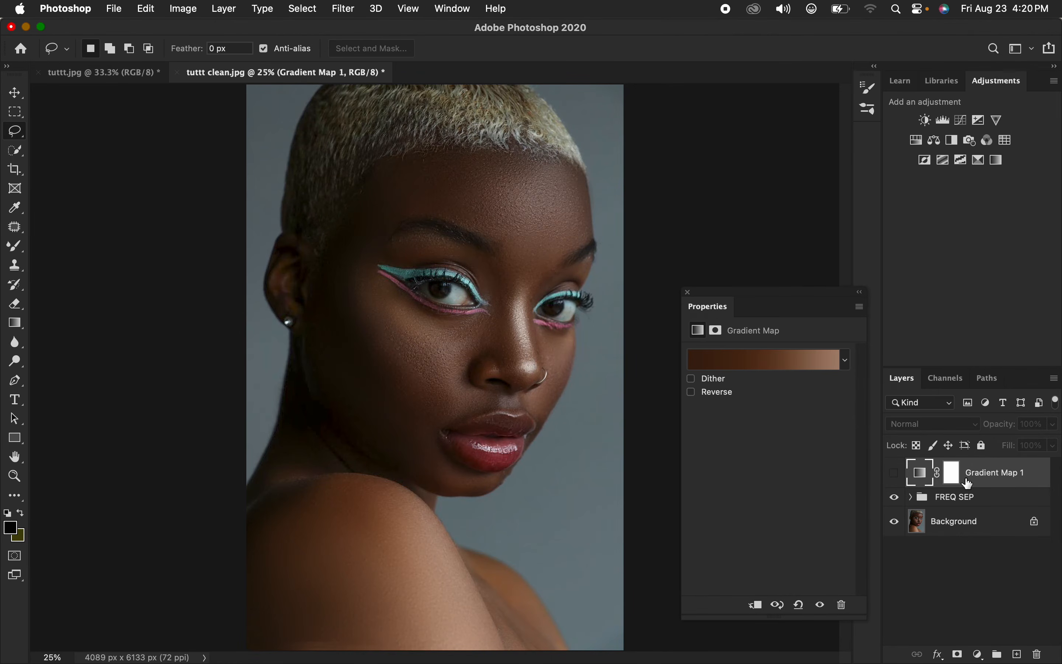
pyautogui.click(895, 473)
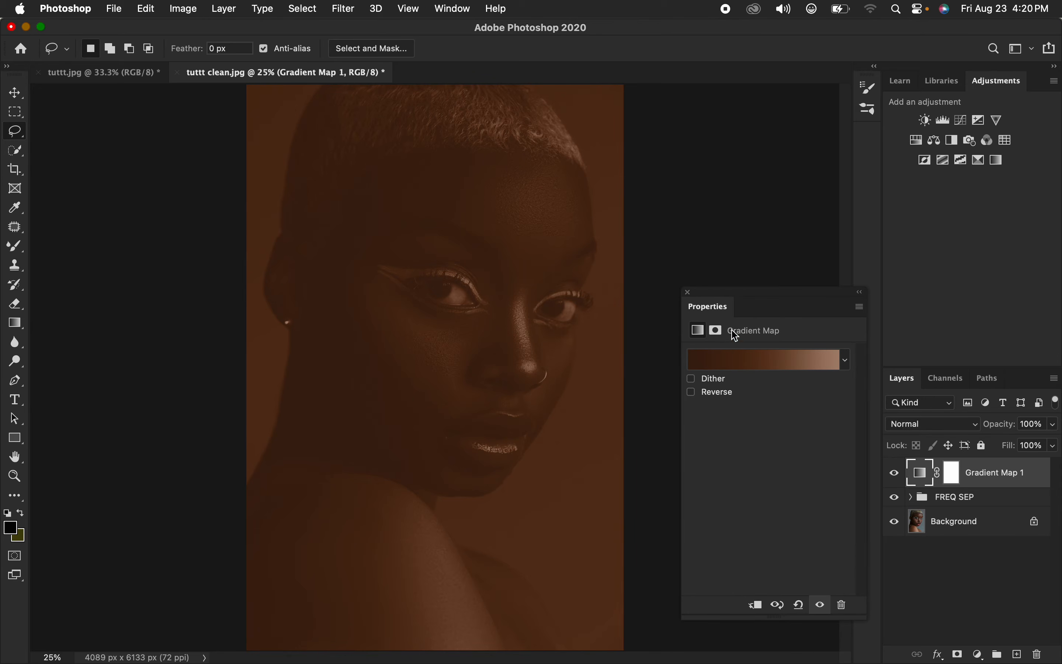
pyautogui.click(688, 292)
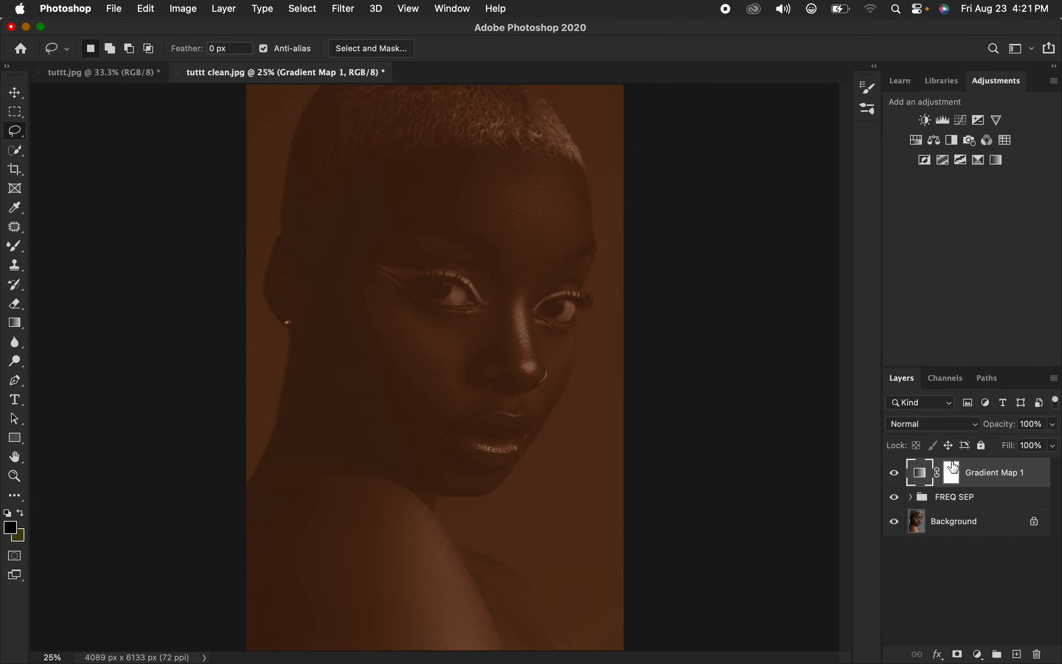
pyautogui.click(935, 429)
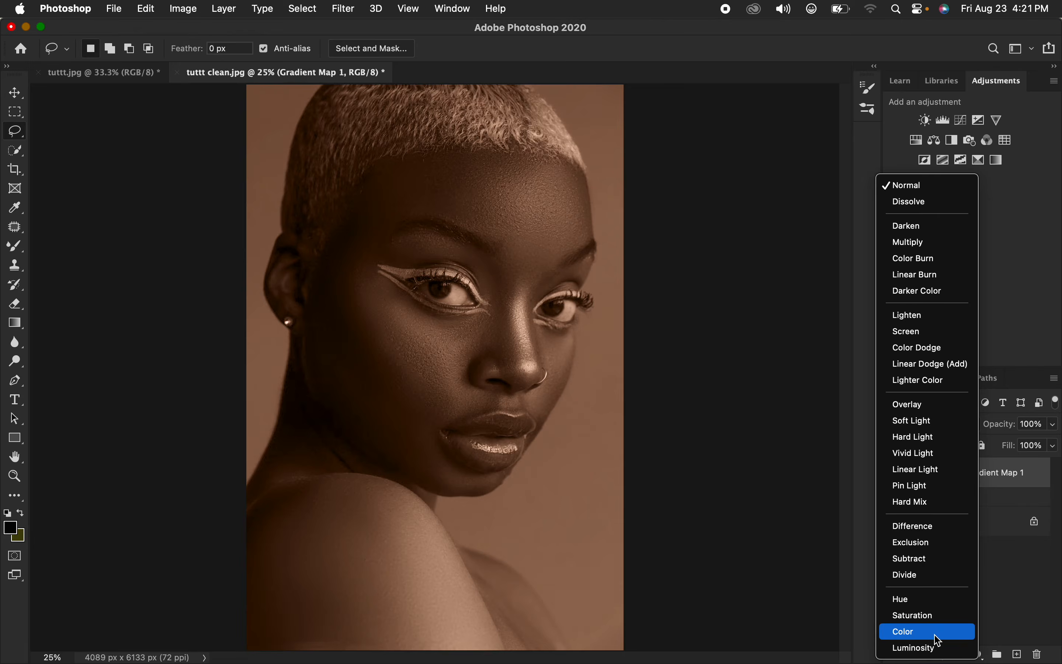
pyautogui.click(937, 634)
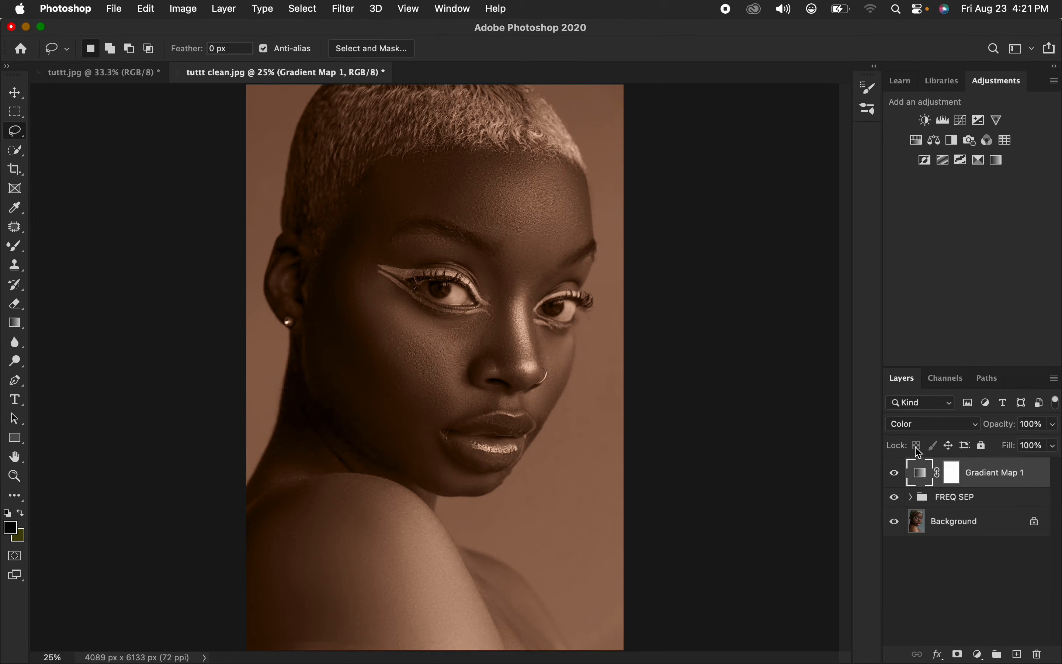
# Step: Invert the Gradient Map layer's mask to black and choose the Brush tool with a soft round 300 px tip
pyautogui.click(955, 474)
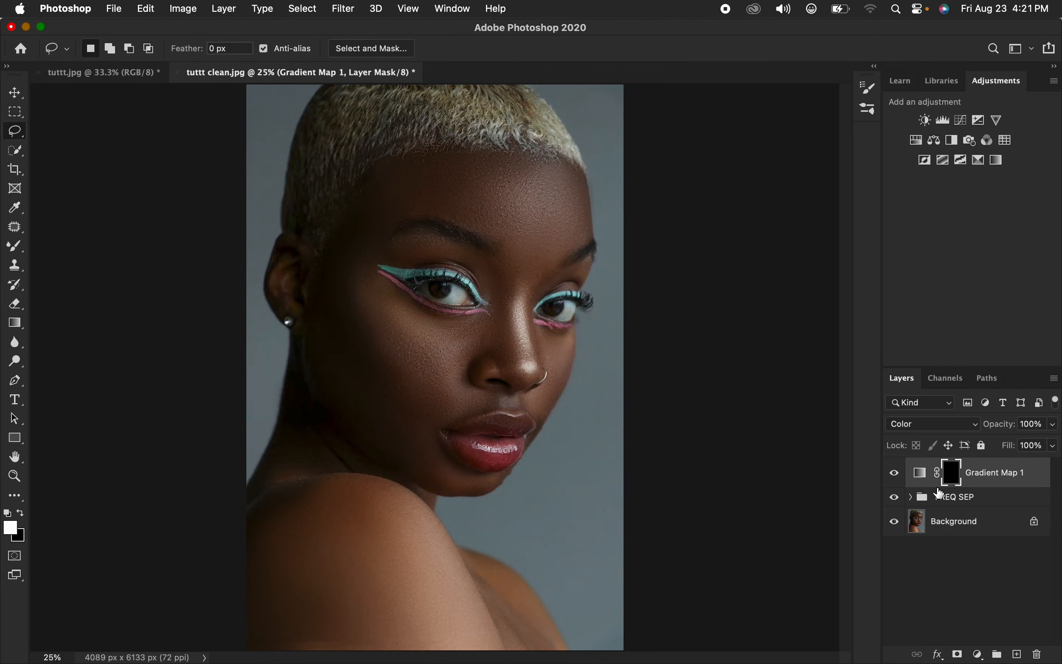
pyautogui.click(13, 248)
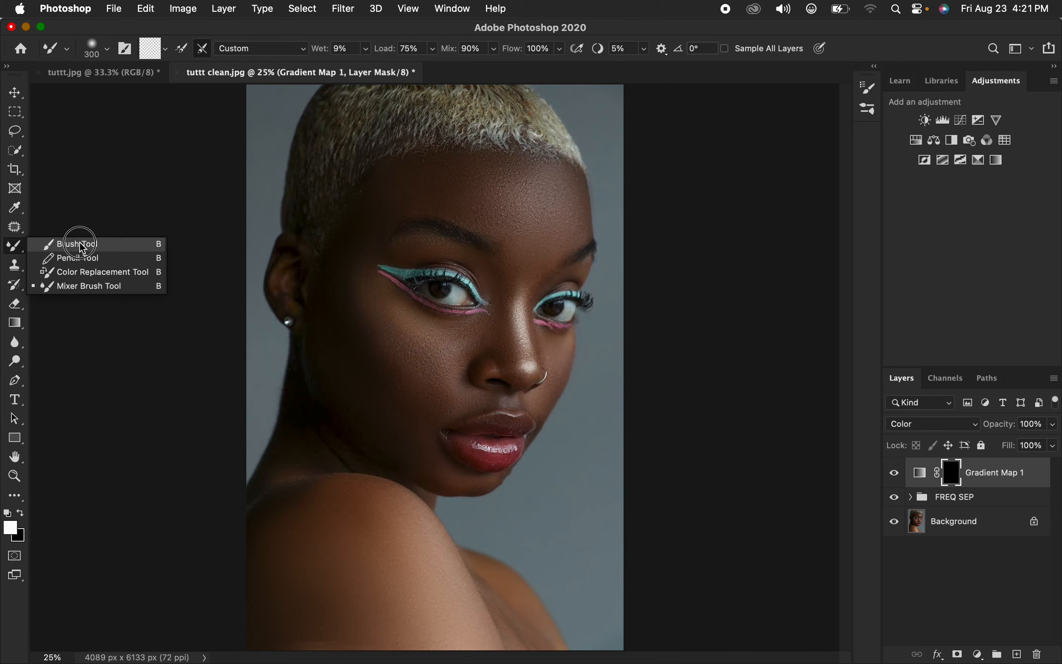
pyautogui.click(82, 245)
pyautogui.click(16, 247)
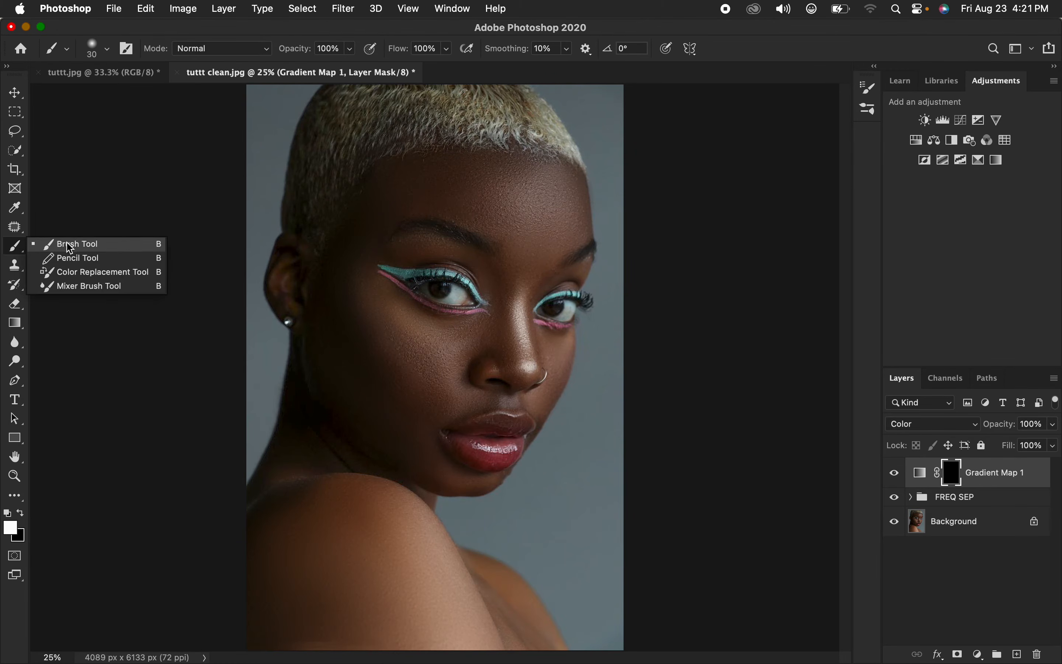
pyautogui.click(76, 246)
pyautogui.click(107, 47)
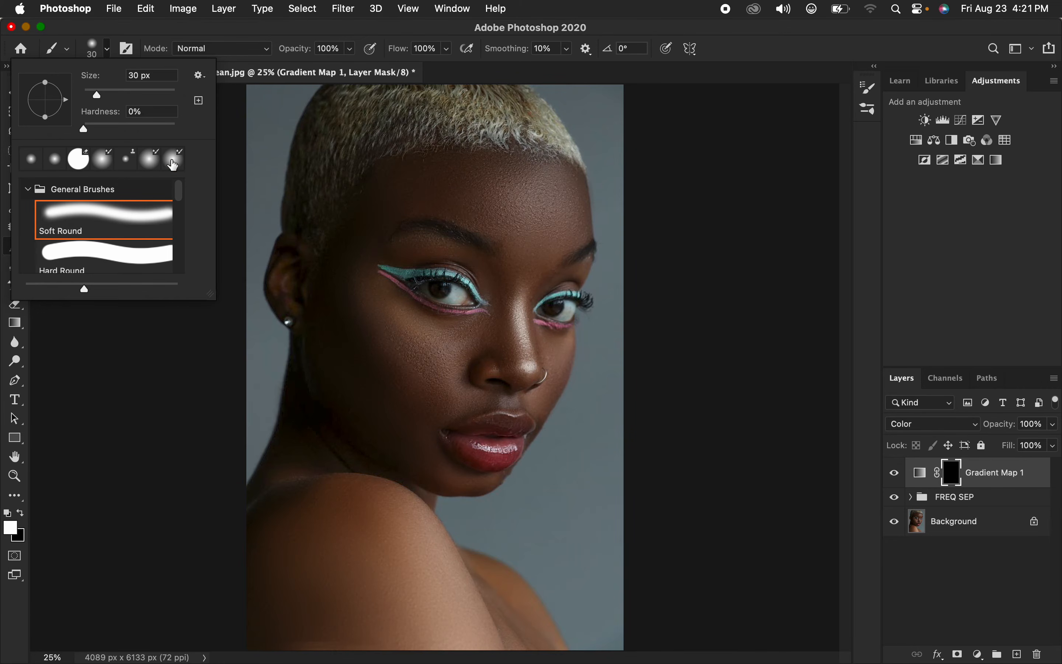
pyautogui.click(245, 33)
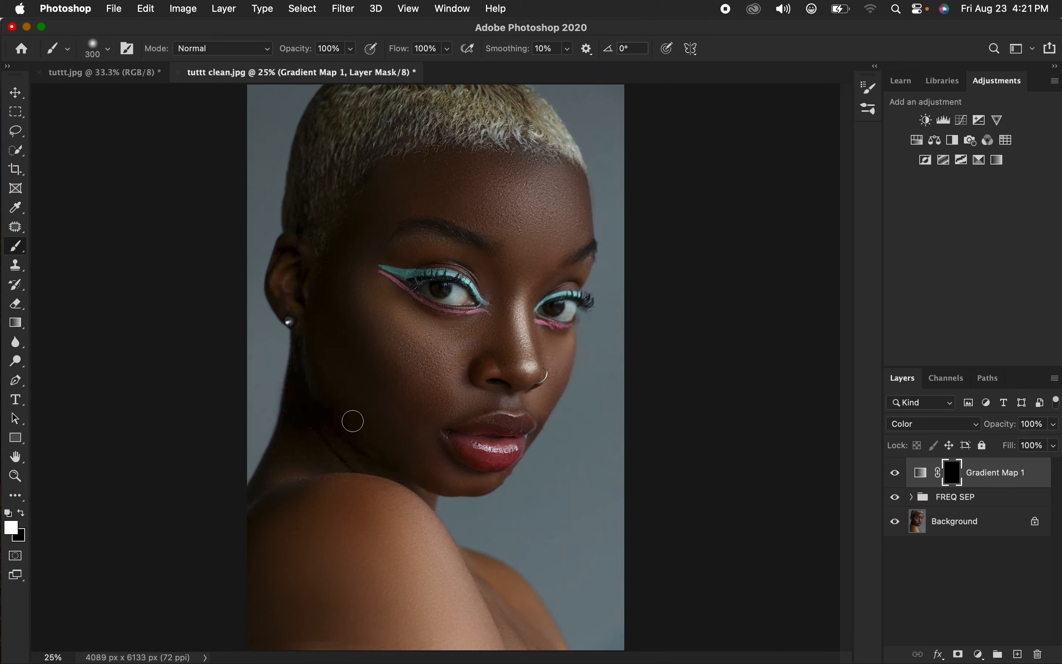
# Step: Paint white on the Gradient Map's mask over the cheek, neck and shoulder with an enlarged brush
pyautogui.press(']')
pyautogui.press(']')
pyautogui.press(']')
pyautogui.moveTo(350, 341)
pyautogui.mouseDown()
pyautogui.moveTo(362, 367)
pyautogui.moveTo(337, 344)
pyautogui.moveTo(354, 384)
pyautogui.moveTo(339, 476)
pyautogui.moveTo(329, 493)
pyautogui.moveTo(320, 425)
pyautogui.moveTo(270, 547)
pyautogui.moveTo(295, 614)
pyautogui.moveTo(343, 609)
pyautogui.moveTo(371, 500)
pyautogui.moveTo(395, 546)
pyautogui.mouseUp()
pyautogui.moveTo(402, 615)
pyautogui.mouseDown()
pyautogui.moveTo(312, 628)
pyautogui.moveTo(279, 517)
pyautogui.moveTo(290, 556)
pyautogui.moveTo(342, 616)
pyautogui.moveTo(341, 633)
pyautogui.moveTo(391, 637)
pyautogui.moveTo(339, 640)
pyautogui.moveTo(320, 581)
pyautogui.moveTo(344, 599)
pyautogui.moveTo(384, 579)
pyautogui.moveTo(495, 617)
pyautogui.moveTo(452, 610)
pyautogui.moveTo(374, 550)
pyautogui.moveTo(361, 492)
pyautogui.moveTo(366, 407)
pyautogui.moveTo(395, 421)
pyautogui.moveTo(374, 361)
pyautogui.moveTo(427, 356)
pyautogui.moveTo(412, 369)
pyautogui.moveTo(472, 378)
pyautogui.moveTo(491, 358)
pyautogui.moveTo(428, 405)
pyautogui.moveTo(433, 388)
pyautogui.moveTo(345, 314)
pyautogui.moveTo(337, 318)
pyautogui.moveTo(326, 290)
pyautogui.moveTo(303, 279)
pyautogui.moveTo(328, 308)
pyautogui.moveTo(316, 314)
pyautogui.moveTo(379, 376)
pyautogui.moveTo(439, 382)
pyautogui.moveTo(435, 355)
pyautogui.mouseUp()
# Step: Paint white with a smaller brush over the chin, nose, forehead and temple on the Gradient Map's mask
pyautogui.press('[')
pyautogui.press('[')
pyautogui.press('[')
pyautogui.press('[')
pyautogui.press('[')
pyautogui.moveTo(463, 475)
pyautogui.mouseDown()
pyautogui.moveTo(491, 477)
pyautogui.moveTo(447, 482)
pyautogui.moveTo(371, 430)
pyautogui.moveTo(404, 439)
pyautogui.moveTo(416, 511)
pyautogui.moveTo(411, 403)
pyautogui.moveTo(451, 364)
pyautogui.moveTo(375, 336)
pyautogui.moveTo(329, 268)
pyautogui.moveTo(342, 254)
pyautogui.moveTo(356, 268)
pyautogui.moveTo(396, 190)
pyautogui.moveTo(388, 198)
pyautogui.moveTo(394, 172)
pyautogui.moveTo(373, 184)
pyautogui.moveTo(401, 164)
pyautogui.moveTo(470, 166)
pyautogui.moveTo(500, 188)
pyautogui.moveTo(417, 201)
pyautogui.moveTo(443, 188)
pyautogui.moveTo(535, 189)
pyautogui.moveTo(417, 172)
pyautogui.moveTo(518, 174)
pyautogui.moveTo(500, 166)
pyautogui.moveTo(526, 195)
pyautogui.moveTo(507, 225)
pyautogui.moveTo(531, 272)
pyautogui.moveTo(555, 188)
pyautogui.moveTo(521, 192)
pyautogui.moveTo(511, 180)
pyautogui.moveTo(520, 170)
pyautogui.moveTo(549, 196)
pyautogui.moveTo(566, 186)
pyautogui.moveTo(576, 213)
pyautogui.moveTo(528, 291)
pyautogui.moveTo(526, 320)
pyautogui.moveTo(523, 299)
pyautogui.moveTo(525, 352)
pyautogui.moveTo(539, 371)
pyautogui.moveTo(556, 355)
pyautogui.moveTo(554, 365)
pyautogui.moveTo(545, 383)
pyautogui.moveTo(440, 408)
pyautogui.moveTo(422, 426)
pyautogui.moveTo(442, 463)
pyautogui.moveTo(451, 347)
pyautogui.moveTo(423, 346)
pyautogui.moveTo(369, 296)
pyautogui.moveTo(366, 240)
pyautogui.moveTo(415, 191)
pyautogui.moveTo(380, 222)
pyautogui.moveTo(455, 195)
pyautogui.moveTo(499, 204)
pyautogui.moveTo(486, 220)
pyautogui.moveTo(464, 195)
pyautogui.moveTo(511, 224)
pyautogui.mouseUp()
pyautogui.moveTo(400, 251)
pyautogui.mouseDown()
pyautogui.moveTo(479, 260)
pyautogui.moveTo(513, 296)
pyautogui.moveTo(517, 258)
pyautogui.moveTo(578, 210)
pyautogui.moveTo(564, 176)
pyautogui.moveTo(574, 182)
pyautogui.moveTo(579, 215)
pyautogui.moveTo(510, 161)
pyautogui.moveTo(522, 157)
pyautogui.moveTo(559, 175)
pyautogui.moveTo(453, 165)
pyautogui.moveTo(406, 172)
pyautogui.moveTo(375, 193)
pyautogui.moveTo(334, 290)
pyautogui.moveTo(316, 300)
pyautogui.moveTo(307, 441)
pyautogui.moveTo(279, 462)
pyautogui.moveTo(277, 491)
pyautogui.moveTo(258, 499)
pyautogui.moveTo(252, 523)
pyautogui.moveTo(280, 552)
pyautogui.moveTo(393, 534)
pyautogui.moveTo(539, 639)
pyautogui.moveTo(483, 632)
pyautogui.moveTo(398, 561)
pyautogui.moveTo(386, 472)
pyautogui.moveTo(408, 404)
pyautogui.mouseUp()
# Step: Reveal the gradient colour on the skin around the brows, under the eyes and along the jaw and lips
pyautogui.press('super+equal')
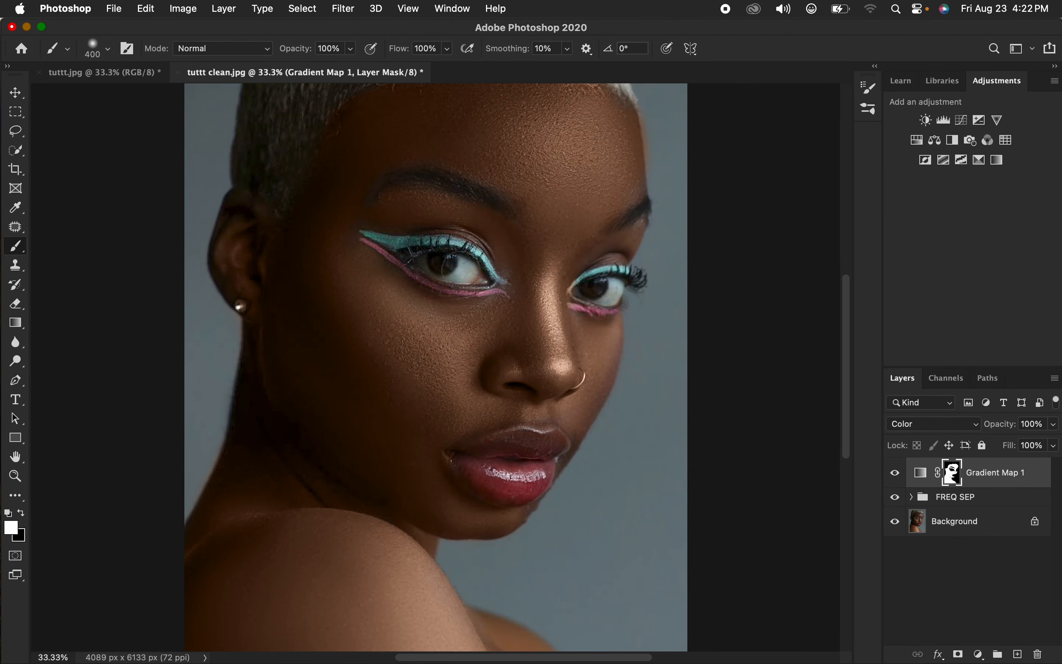
pyautogui.moveTo(383, 163)
pyautogui.mouseDown()
pyautogui.moveTo(355, 208)
pyautogui.moveTo(373, 215)
pyautogui.moveTo(344, 237)
pyautogui.moveTo(365, 263)
pyautogui.moveTo(486, 308)
pyautogui.moveTo(522, 299)
pyautogui.moveTo(493, 296)
pyautogui.moveTo(540, 287)
pyautogui.moveTo(498, 256)
pyautogui.moveTo(485, 227)
pyautogui.moveTo(427, 201)
pyautogui.moveTo(369, 209)
pyautogui.moveTo(427, 150)
pyautogui.moveTo(443, 152)
pyautogui.mouseUp()
pyautogui.moveTo(623, 238)
pyautogui.mouseDown()
pyautogui.moveTo(638, 224)
pyautogui.moveTo(552, 293)
pyautogui.moveTo(567, 337)
pyautogui.moveTo(578, 323)
pyautogui.moveTo(594, 380)
pyautogui.moveTo(544, 417)
pyautogui.moveTo(512, 419)
pyautogui.moveTo(564, 407)
pyautogui.moveTo(431, 438)
pyautogui.moveTo(491, 516)
pyautogui.moveTo(386, 508)
pyautogui.moveTo(388, 474)
pyautogui.moveTo(320, 483)
pyautogui.moveTo(347, 516)
pyautogui.mouseUp()
pyautogui.moveTo(556, 193)
pyautogui.mouseDown()
pyautogui.moveTo(615, 133)
pyautogui.moveTo(630, 173)
pyautogui.moveTo(623, 201)
pyautogui.moveTo(632, 201)
pyautogui.moveTo(633, 172)
pyautogui.moveTo(639, 196)
pyautogui.moveTo(565, 160)
pyautogui.moveTo(486, 141)
pyautogui.moveTo(399, 148)
pyautogui.moveTo(440, 152)
pyautogui.moveTo(378, 162)
pyautogui.moveTo(365, 144)
pyautogui.moveTo(338, 141)
pyautogui.moveTo(350, 143)
pyautogui.moveTo(326, 199)
pyautogui.moveTo(286, 226)
pyautogui.moveTo(243, 202)
pyautogui.moveTo(240, 246)
pyautogui.moveTo(223, 239)
pyautogui.moveTo(229, 202)
pyautogui.moveTo(271, 225)
pyautogui.moveTo(233, 199)
pyautogui.moveTo(236, 290)
pyautogui.moveTo(214, 259)
pyautogui.moveTo(233, 289)
pyautogui.moveTo(221, 272)
pyautogui.moveTo(232, 201)
pyautogui.moveTo(289, 285)
pyautogui.moveTo(319, 407)
pyautogui.moveTo(313, 477)
pyautogui.moveTo(271, 341)
pyautogui.moveTo(276, 403)
pyautogui.moveTo(246, 516)
pyautogui.moveTo(221, 557)
pyautogui.moveTo(306, 616)
pyautogui.moveTo(448, 643)
pyautogui.moveTo(473, 622)
pyautogui.moveTo(415, 578)
pyautogui.moveTo(405, 541)
pyautogui.moveTo(421, 522)
pyautogui.moveTo(490, 520)
pyautogui.mouseUp()
# Step: Refine the mask with a 70 px brush at the lip corner, the jaw and the hairline above the ear
pyautogui.press('super+equal')
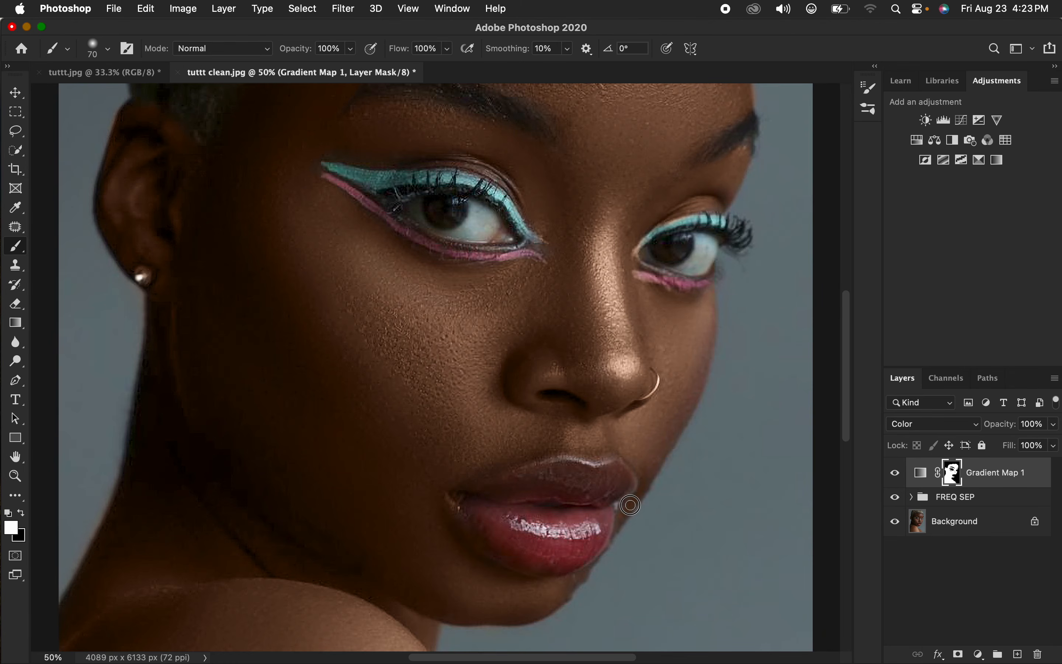
pyautogui.moveTo(623, 509)
pyautogui.mouseDown()
pyautogui.moveTo(644, 472)
pyautogui.moveTo(621, 513)
pyautogui.mouseUp()
pyautogui.moveTo(379, 553); pyautogui.dragTo(361, 554)
pyautogui.click(24, 515)
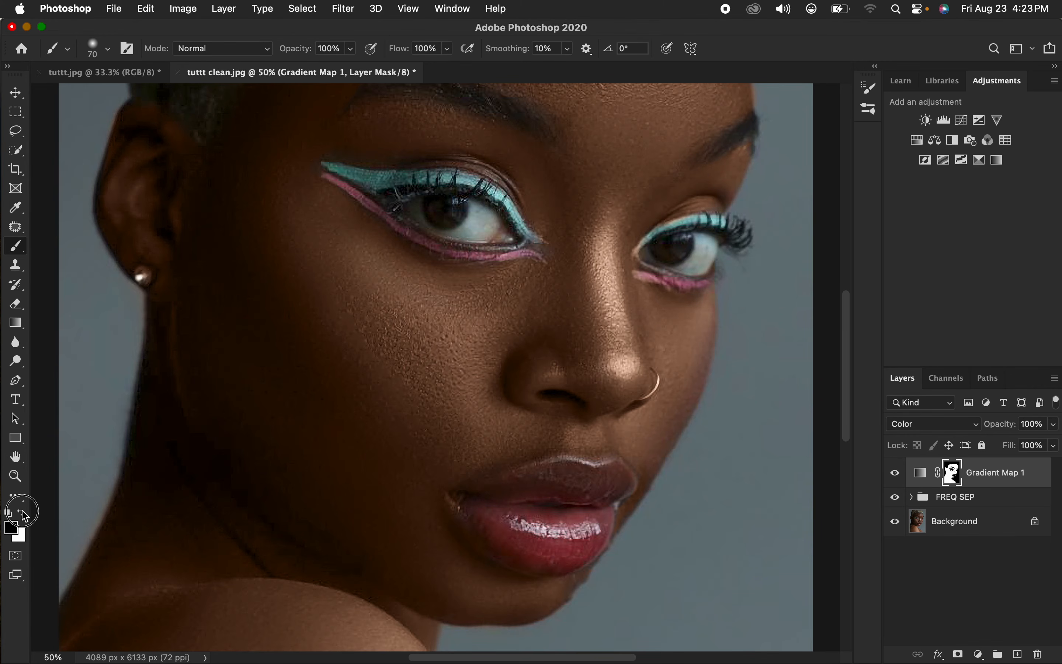
pyautogui.press('super+z')
pyautogui.moveTo(621, 212); pyautogui.dragTo(646, 339)
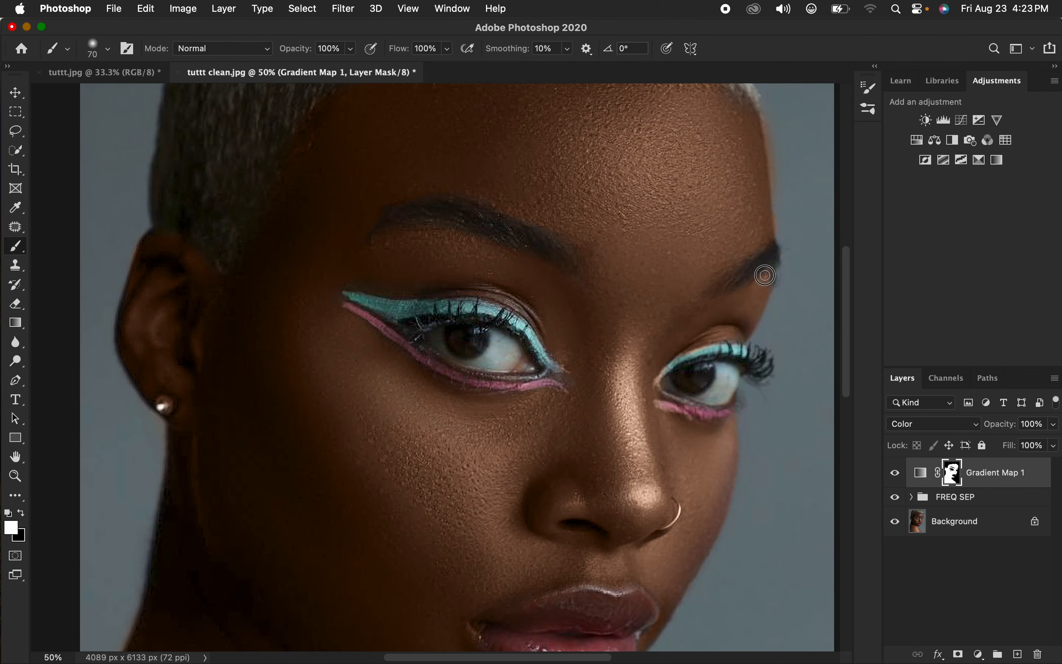
pyautogui.moveTo(179, 240); pyautogui.dragTo(157, 240)
# Step: Lower the Gradient Map layer's opacity and compare the portrait with the layer hidden and shown
pyautogui.press('super+minus')
pyautogui.press('super+minus')
pyautogui.press('super+equal')
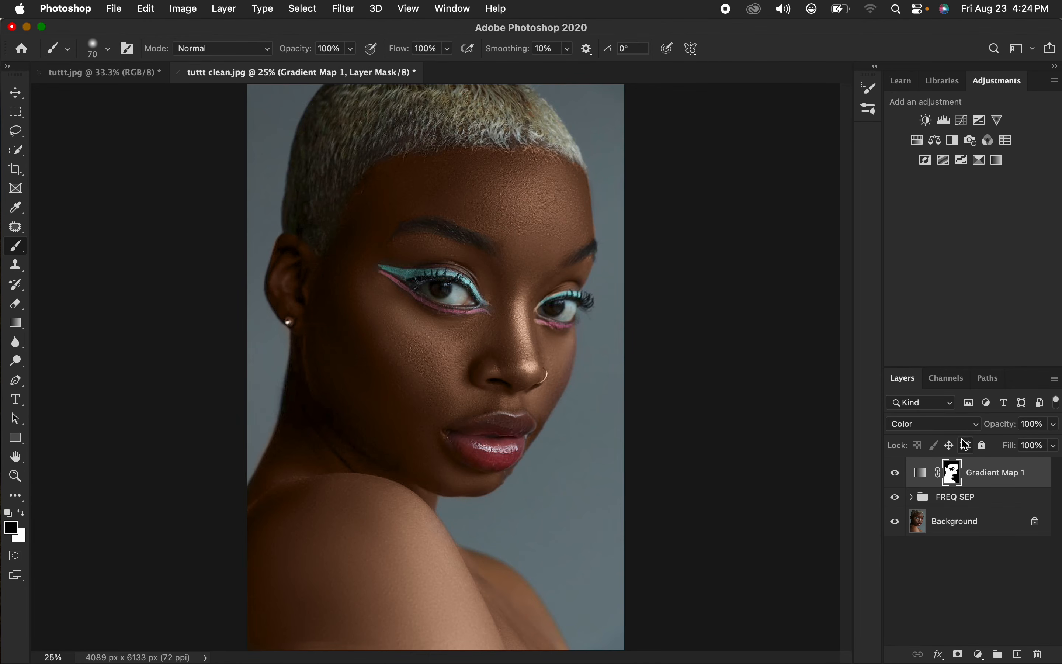
pyautogui.click(1057, 429)
pyautogui.moveTo(1055, 441); pyautogui.dragTo(1020, 442)
pyautogui.click(897, 483)
pyautogui.click(897, 474)
# Step: Add a Black & White adjustment layer with Multiply blending at 8% opacity
pyautogui.click(981, 655)
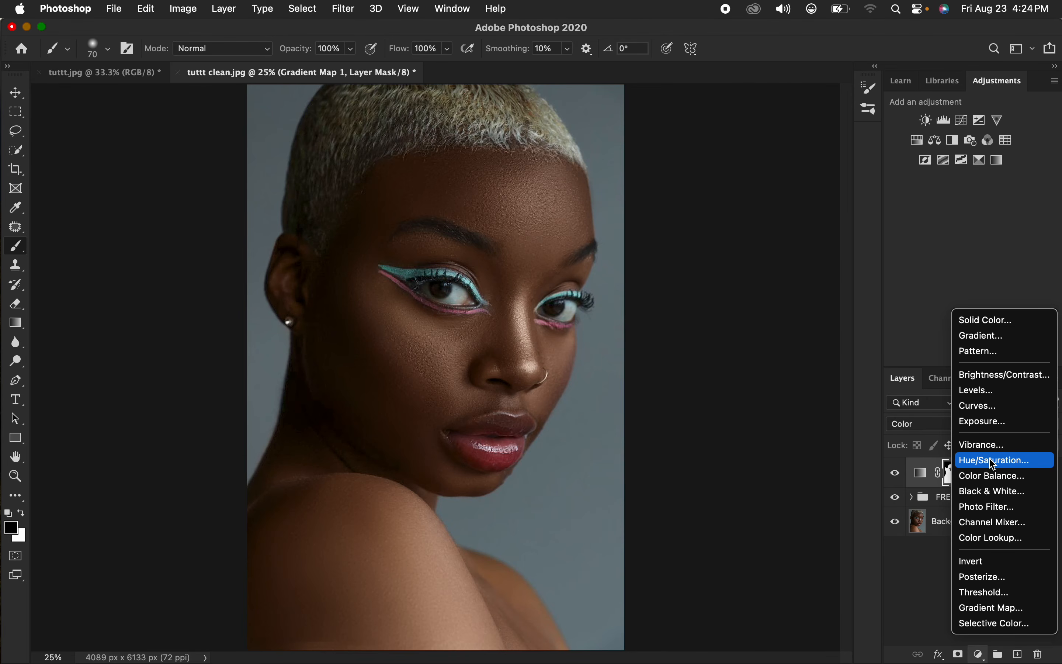
pyautogui.click(994, 491)
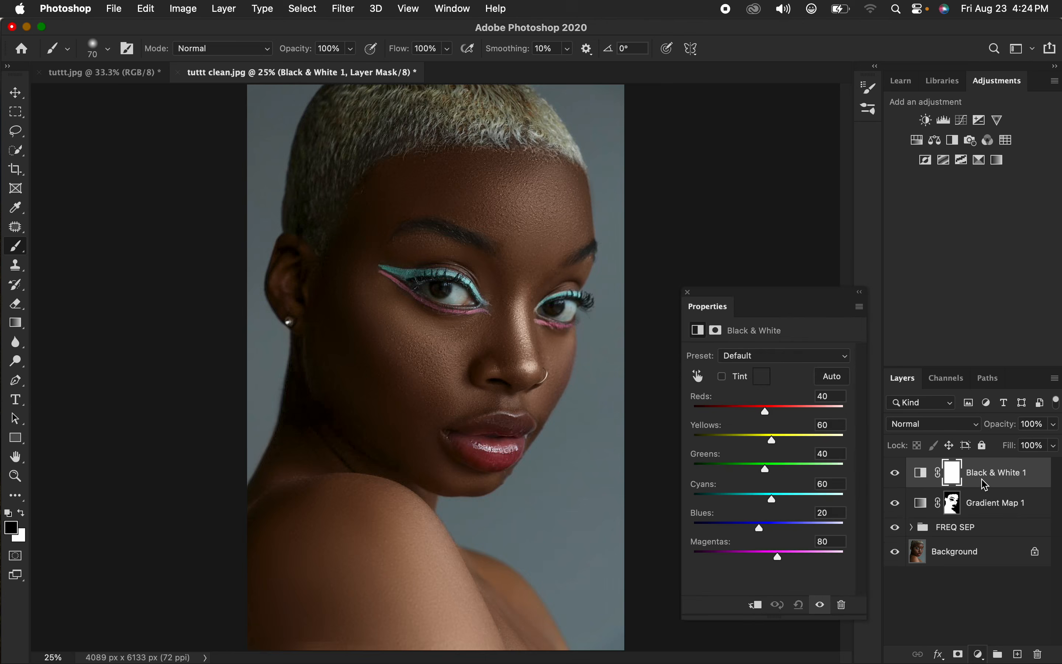
pyautogui.click(960, 428)
pyautogui.click(948, 477)
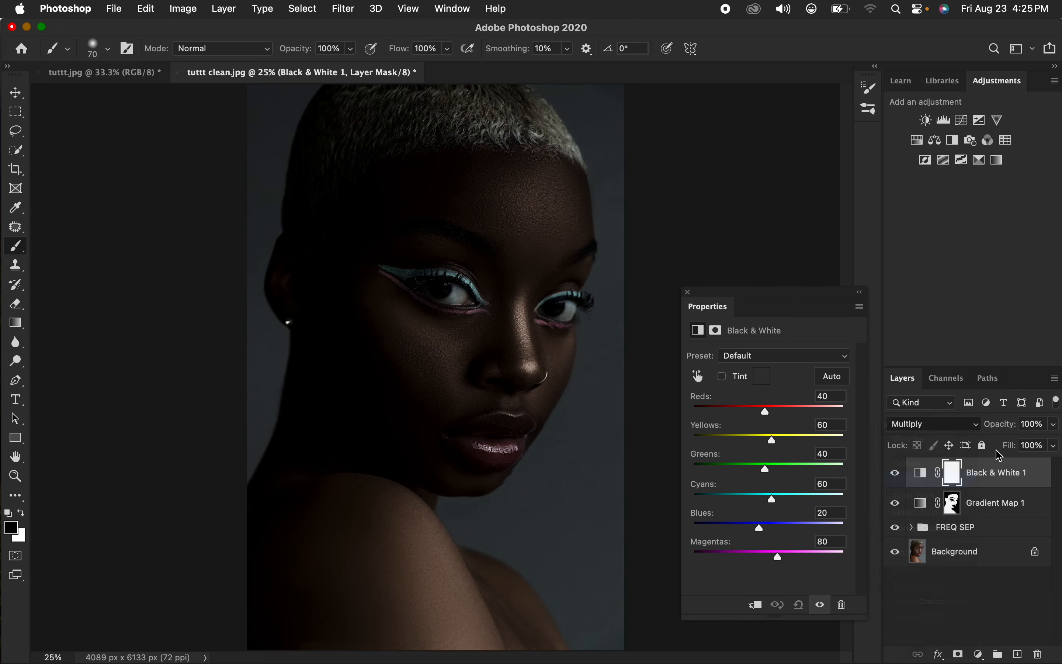
pyautogui.moveTo(1056, 424); pyautogui.dragTo(993, 447)
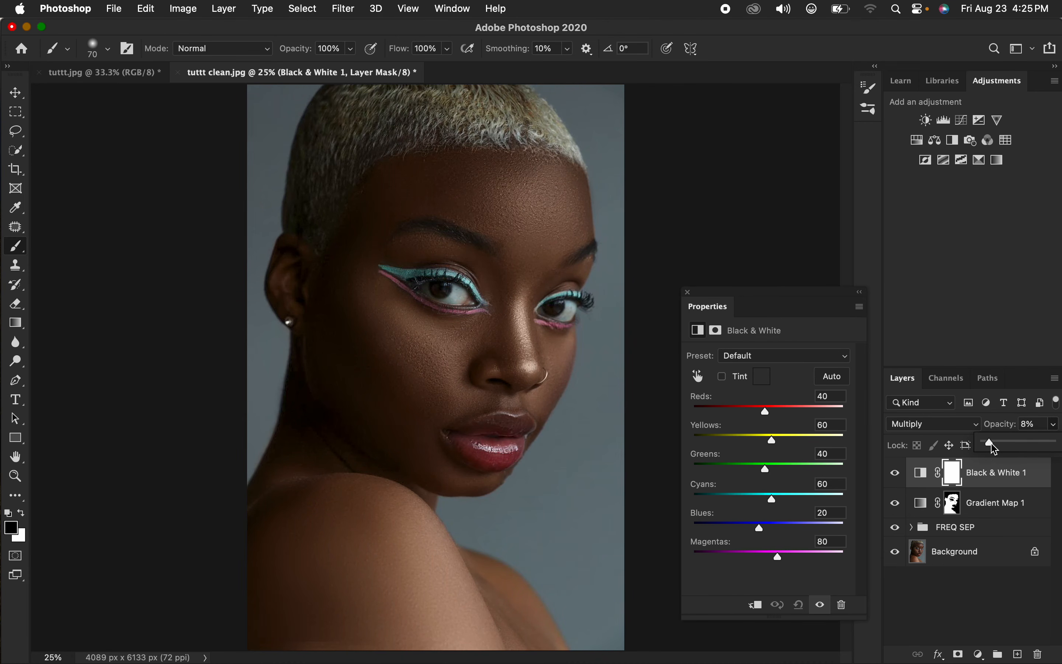
# Step: Add a Hue/Saturation adjustment layer and set the Reds' lightness to -6
pyautogui.click(981, 656)
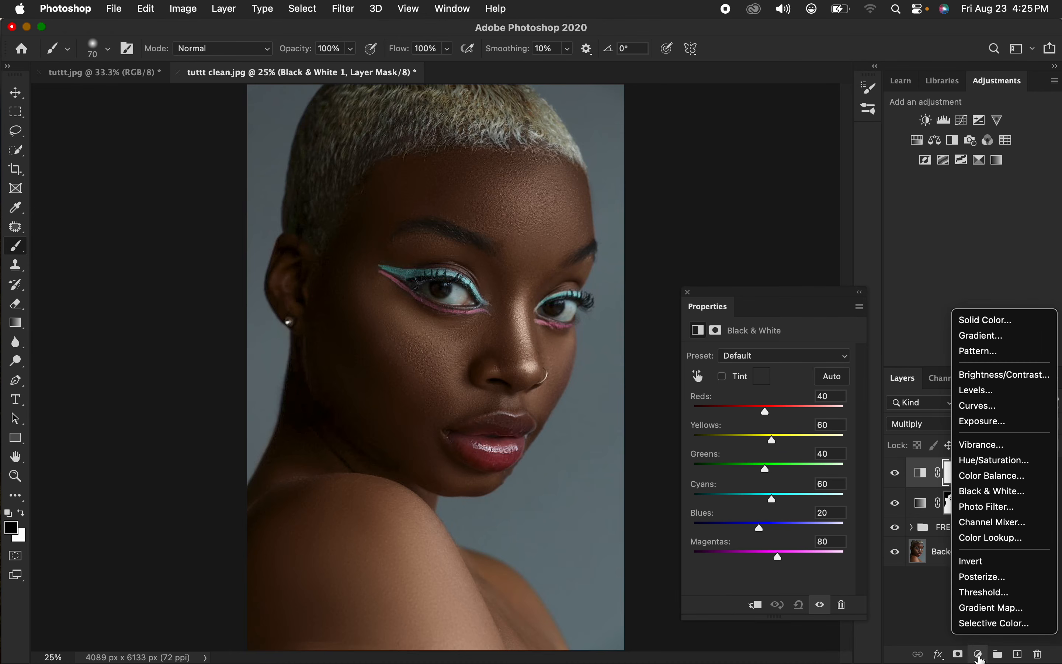
pyautogui.click(1001, 466)
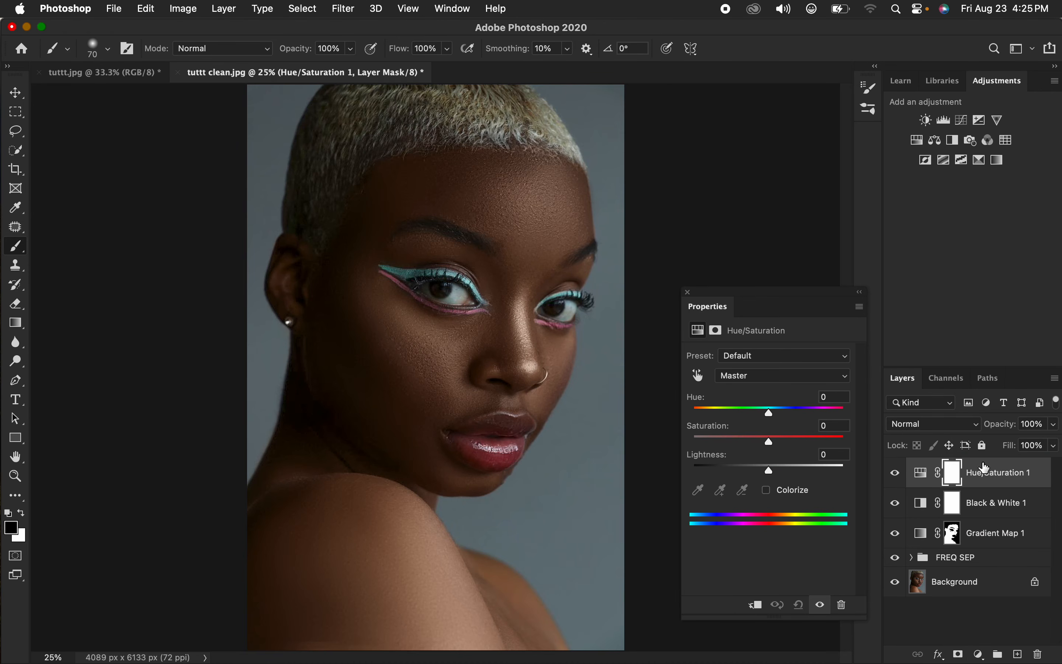
pyautogui.click(770, 383)
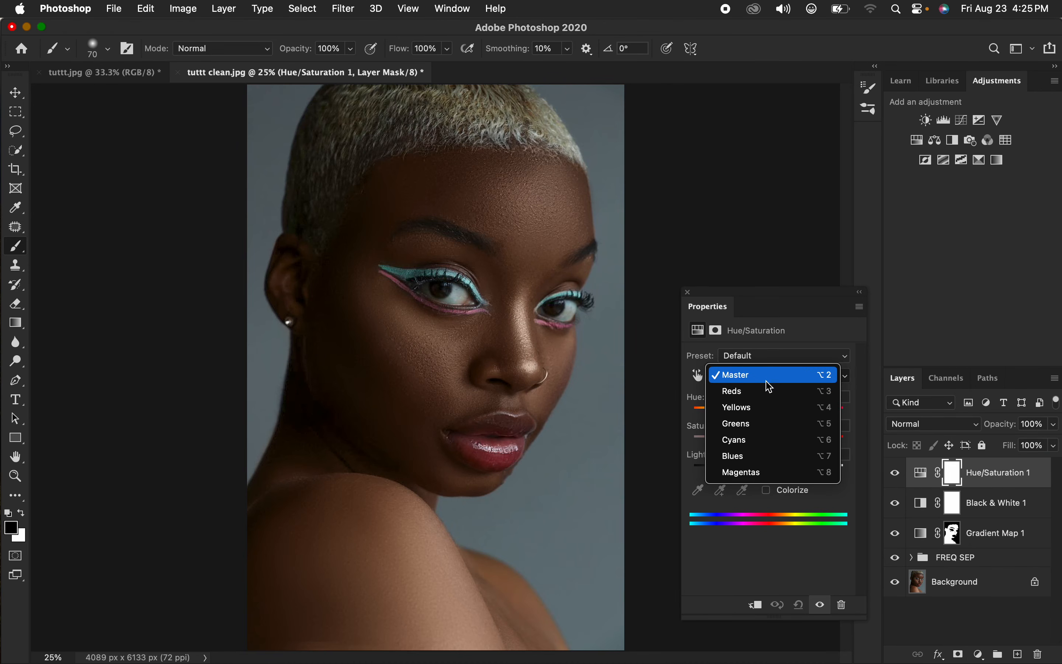
pyautogui.click(766, 391)
pyautogui.moveTo(768, 470); pyautogui.dragTo(766, 470)
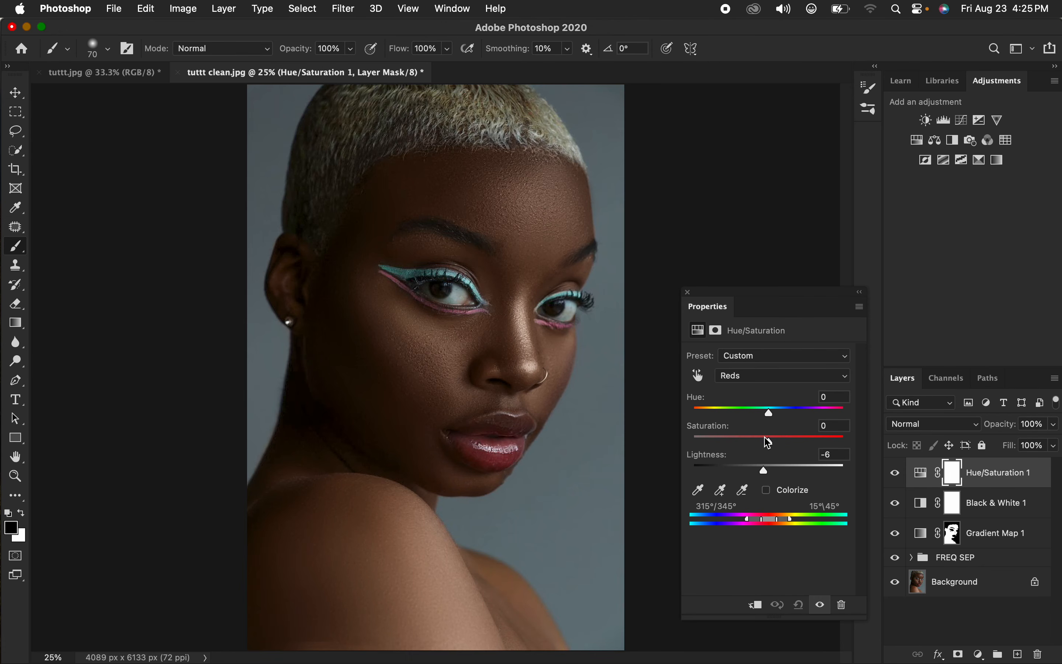
pyautogui.click(688, 292)
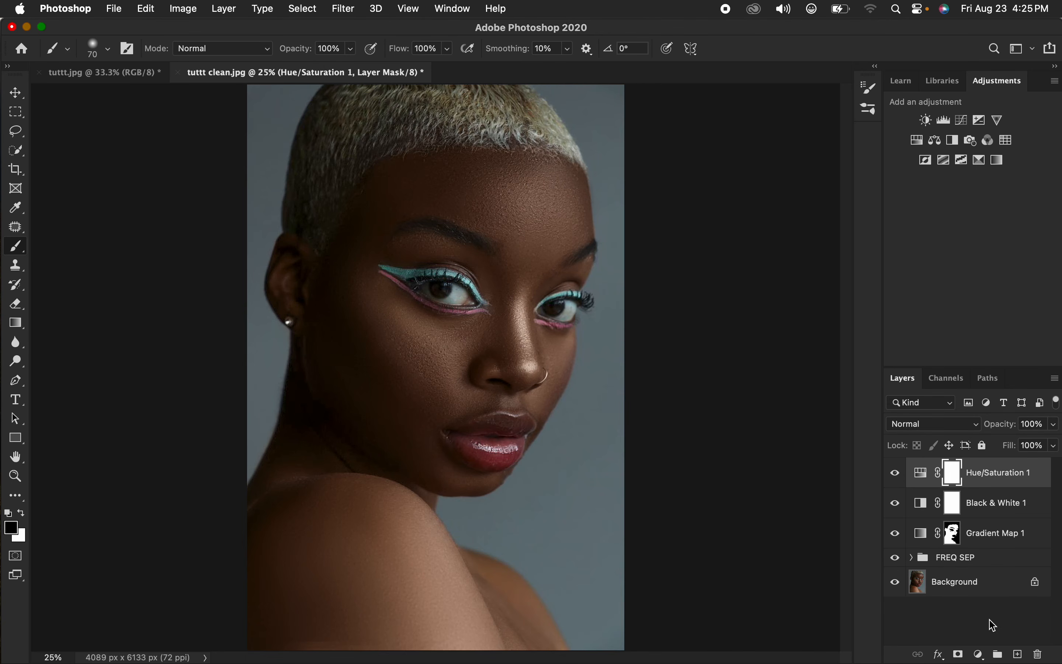
# Step: Add a Curves adjustment layer that brightens the midtones, with a point at input 86, output 152
pyautogui.click(980, 655)
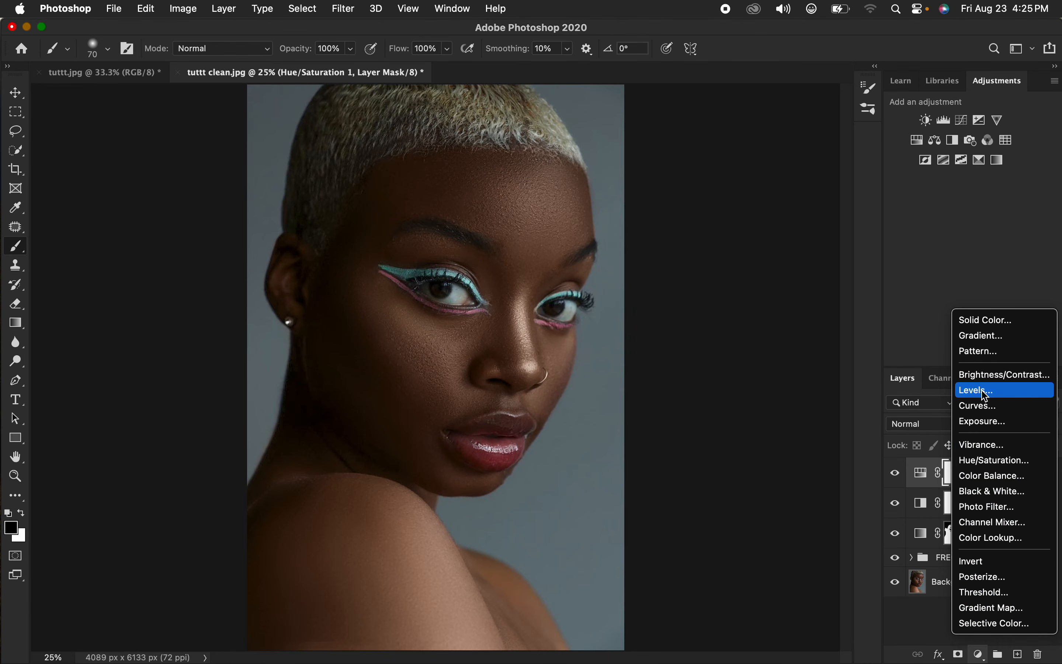
pyautogui.click(980, 406)
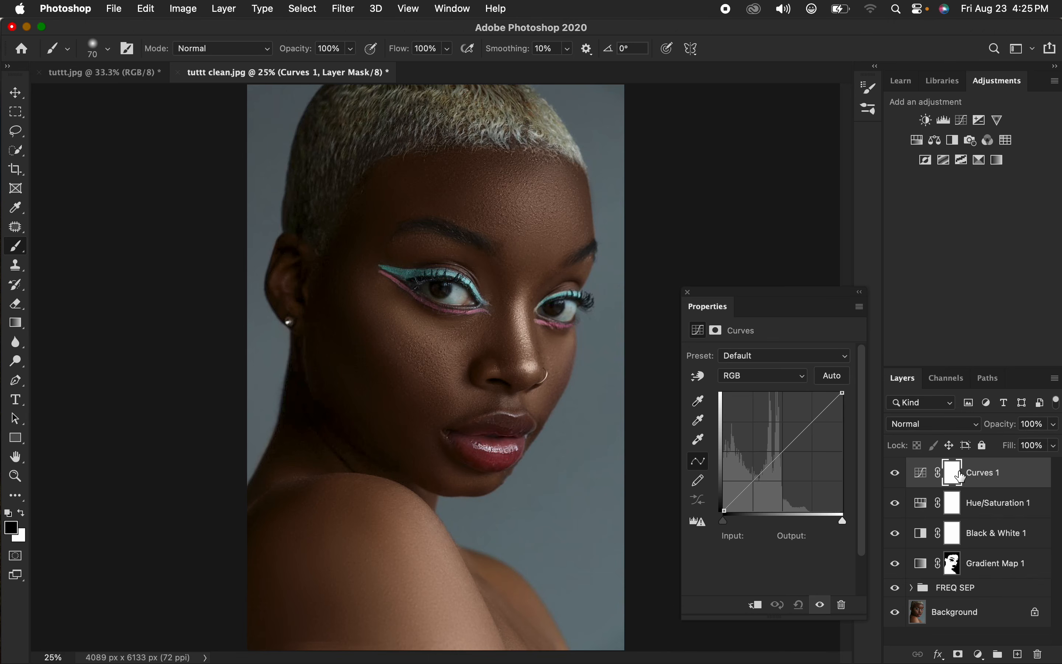
pyautogui.moveTo(775, 457); pyautogui.dragTo(764, 441)
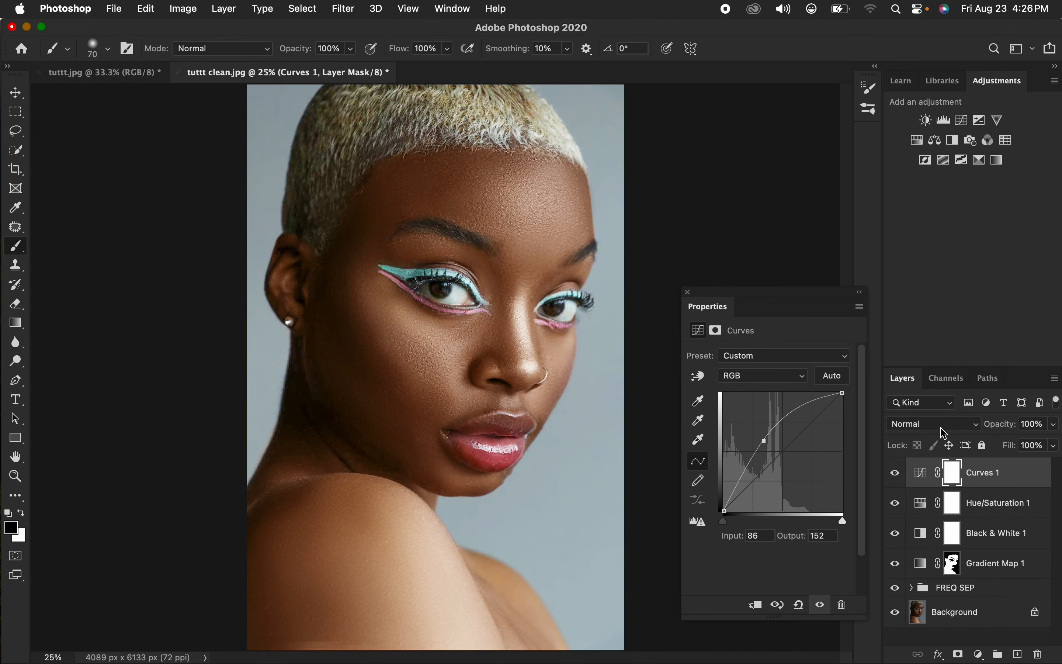
# Step: Invert the brightening Curves layer's mask to black and rename the layer "dodge"
pyautogui.press('super+i')
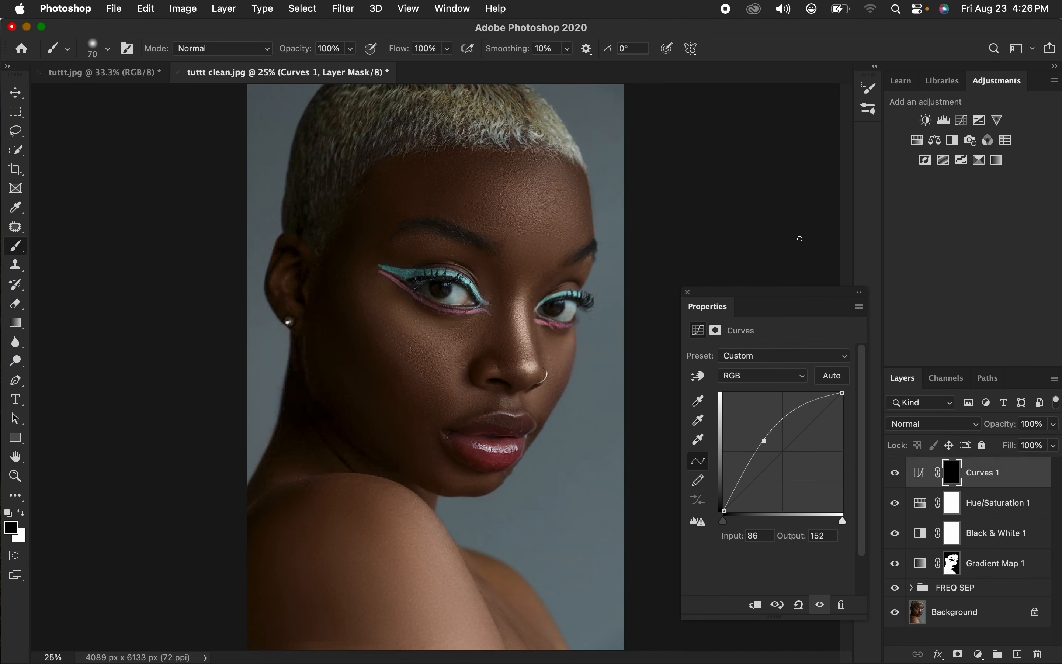
pyautogui.click(688, 292)
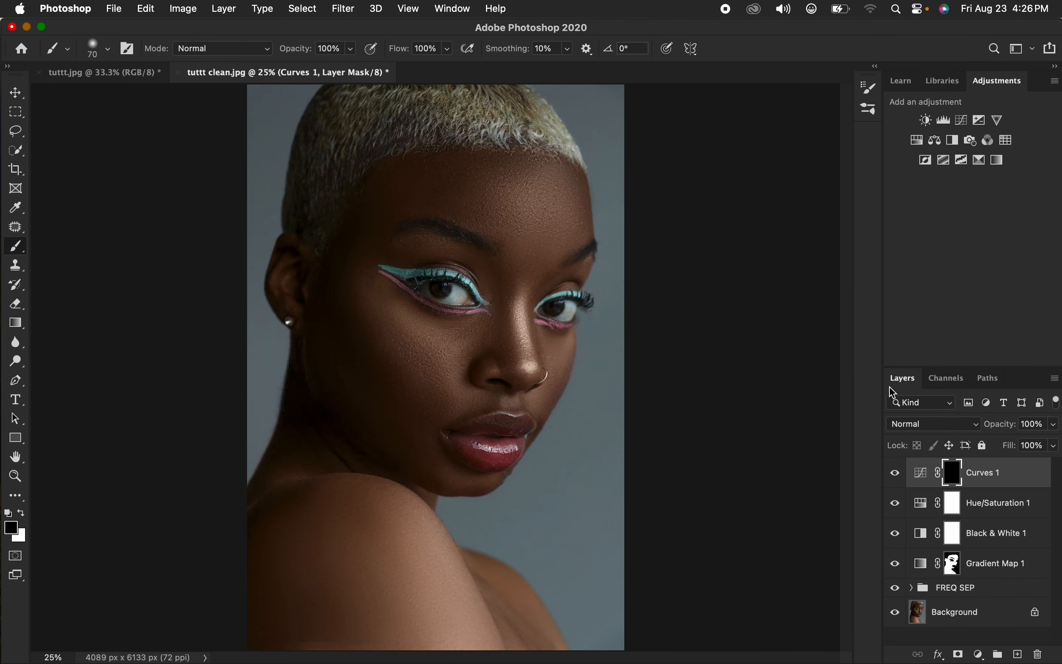
pyautogui.doubleClick(985, 474)
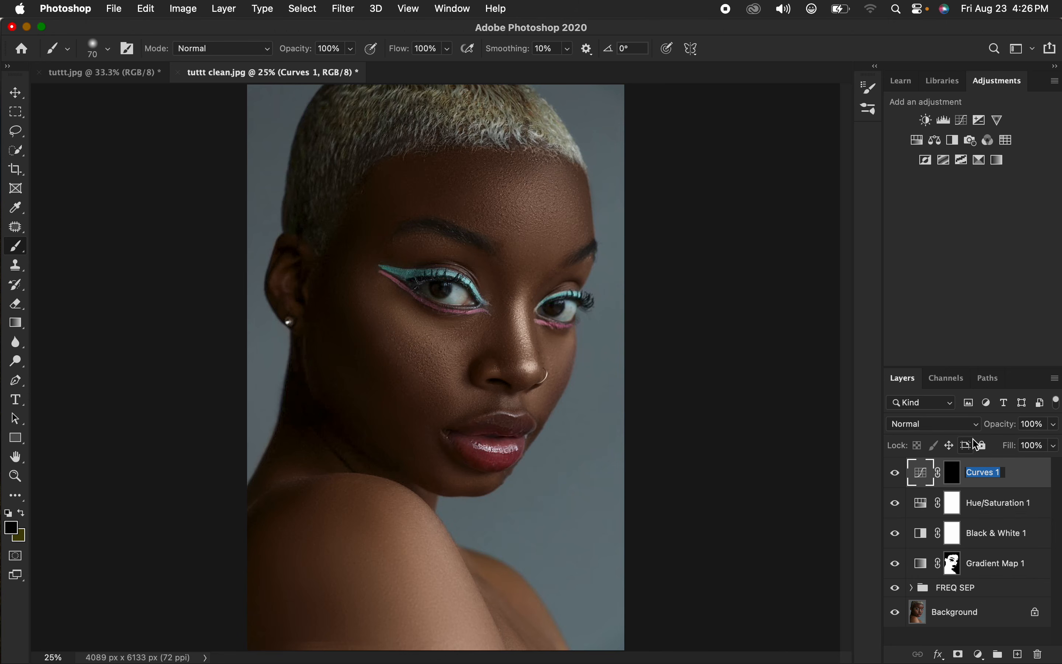
pyautogui.write('d')
pyautogui.press('Return')
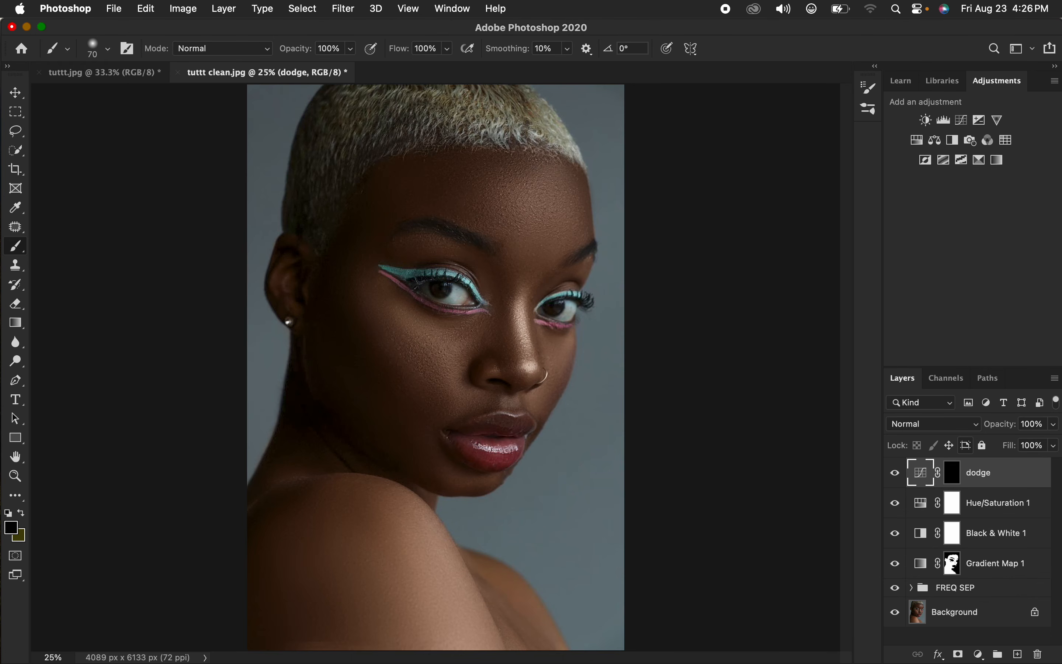
# Step: Add a second Curves adjustment layer that darkens the image, with a point at input 156, output 113
pyautogui.click(979, 655)
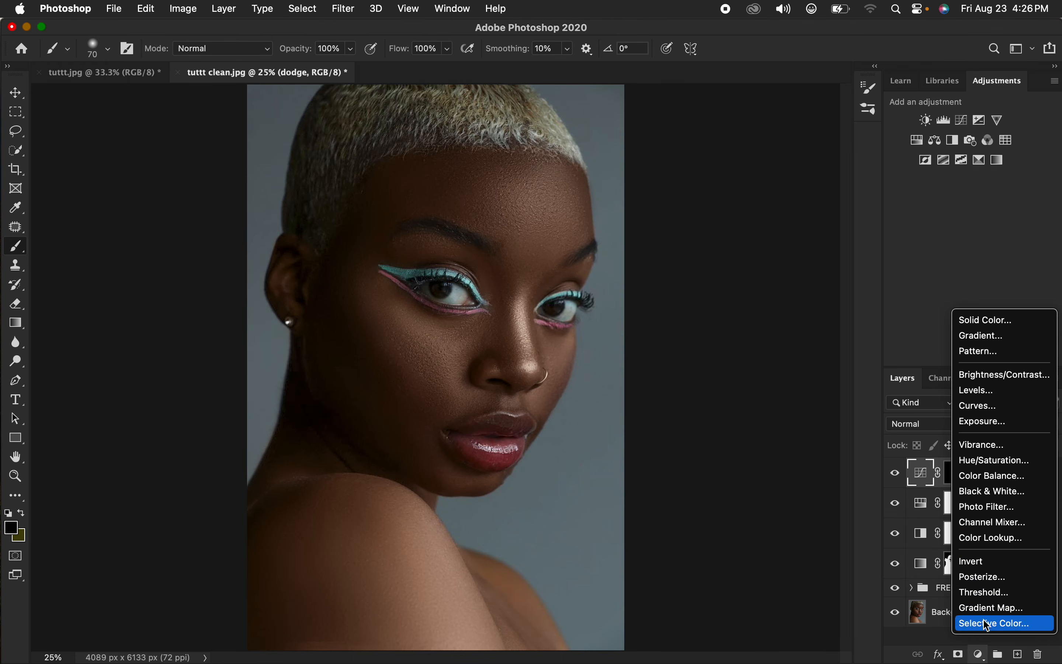
pyautogui.click(977, 405)
pyautogui.moveTo(790, 439); pyautogui.dragTo(797, 458)
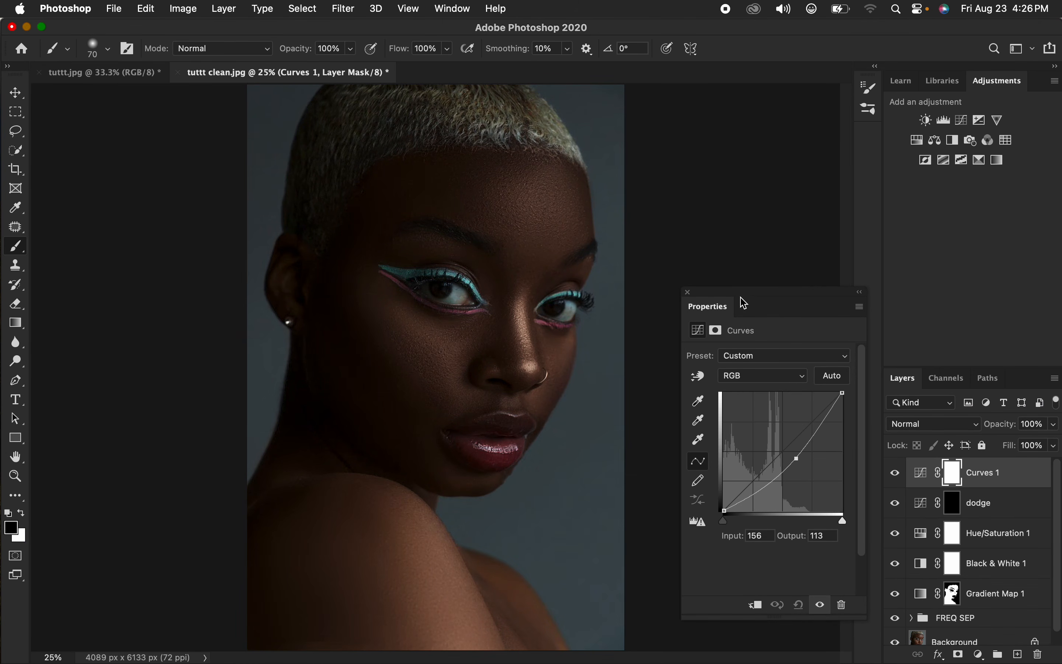
pyautogui.click(689, 293)
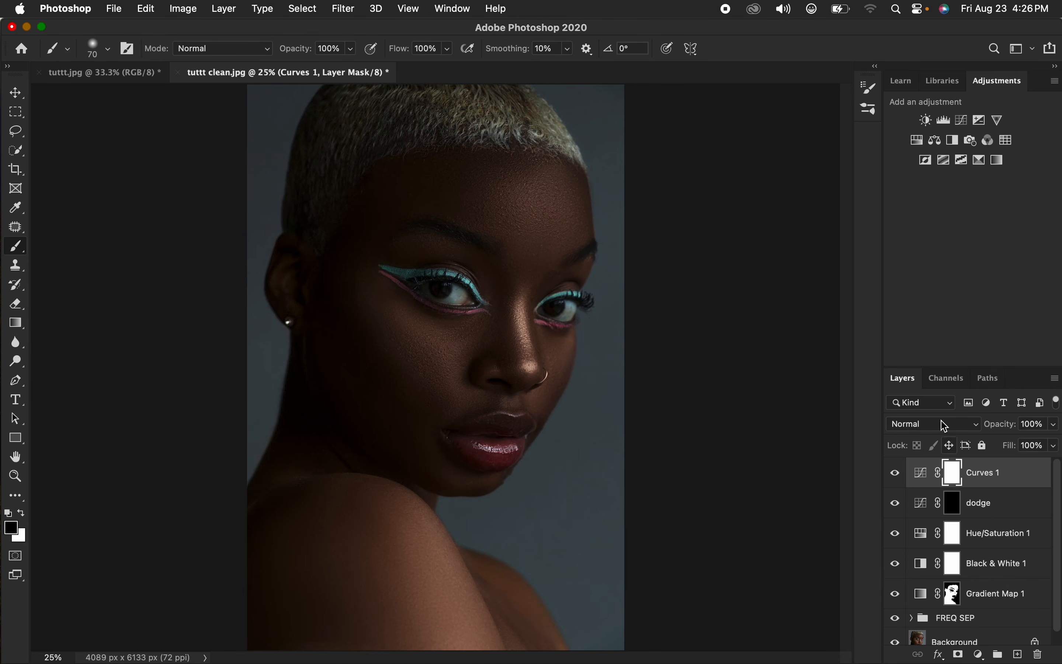
# Step: Invert the darkening Curves layer's mask to black and rename the layer "burn"
pyautogui.press('super+i')
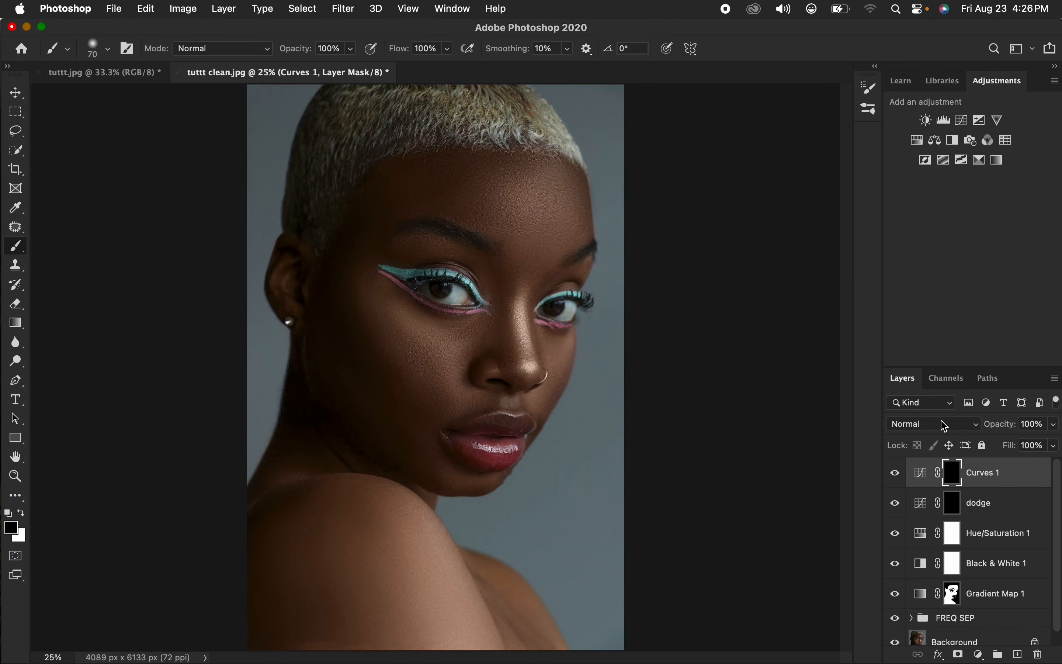
pyautogui.doubleClick(984, 473)
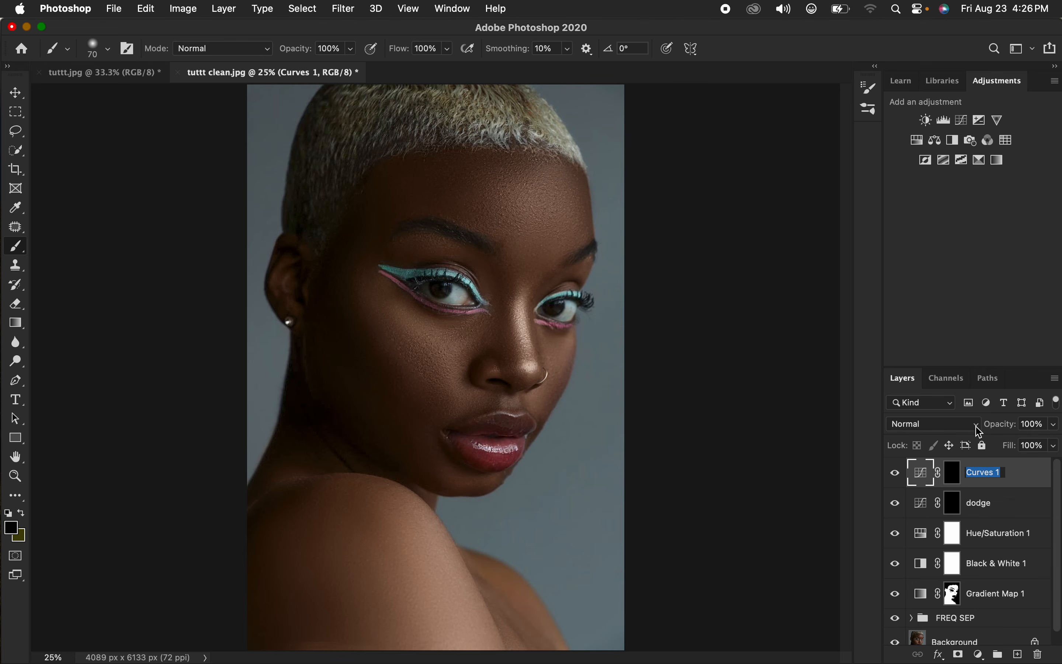
pyautogui.write('burn')
pyautogui.press('Return')
# Step: Group the burn and dodge layers, name the group "dnb" and expand it
pyautogui.keyDown('shift'); pyautogui.click(1018, 502); pyautogui.keyUp('shift')
pyautogui.moveTo(1019, 492); pyautogui.dragTo(1004, 654)
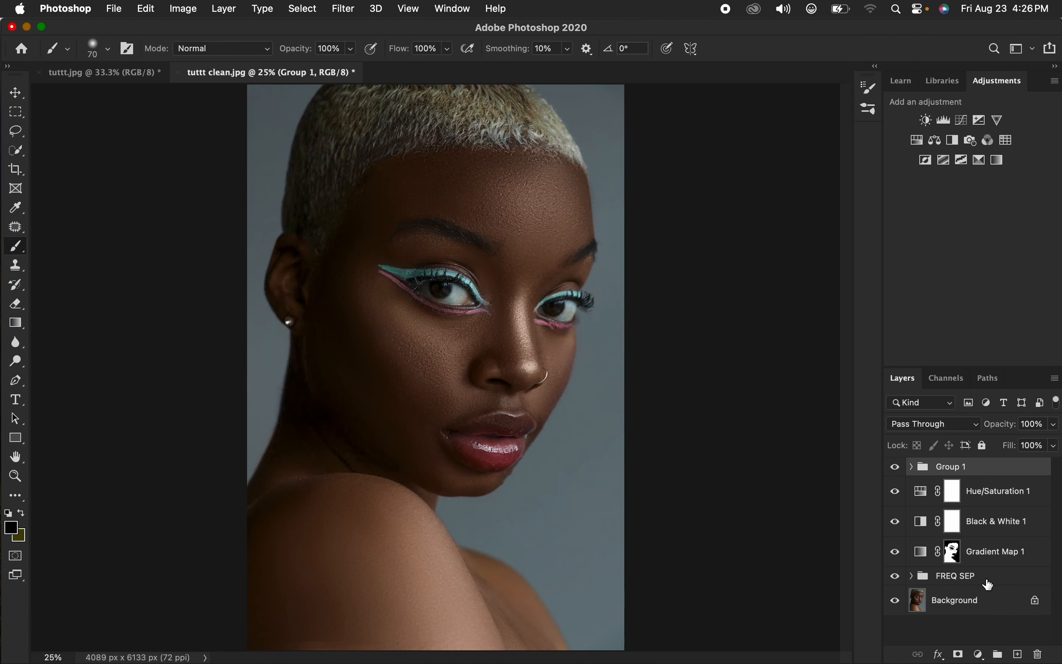
pyautogui.doubleClick(963, 468)
pyautogui.write('d')
pyautogui.press('Return')
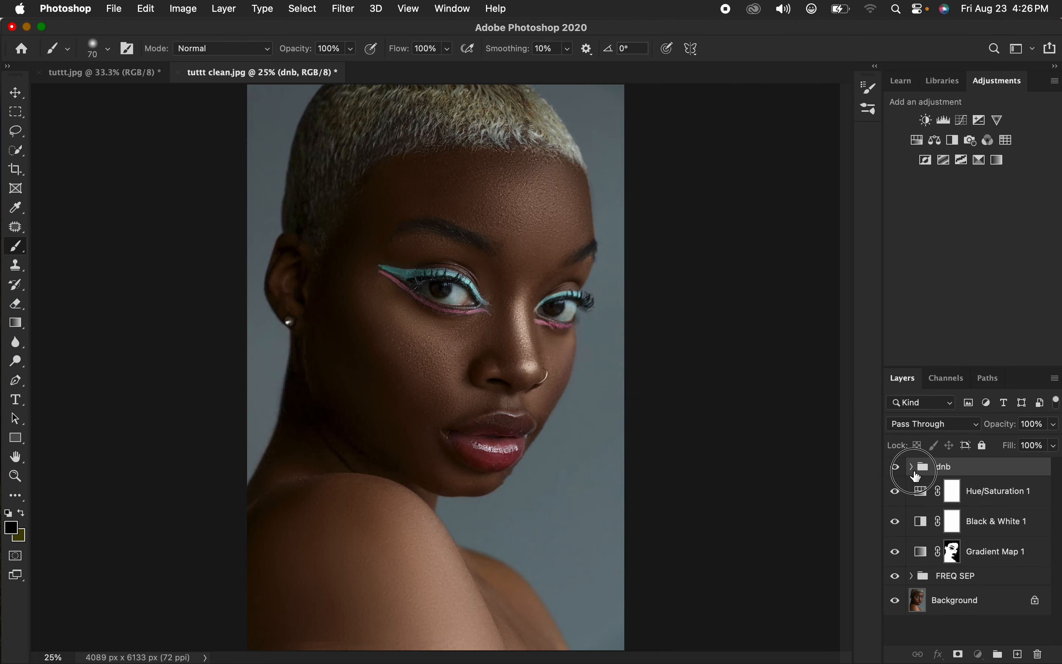
pyautogui.click(912, 466)
# Step: Choose the Brush tool with default black and white colours and set its flow to 9%
pyautogui.rightClick(16, 246)
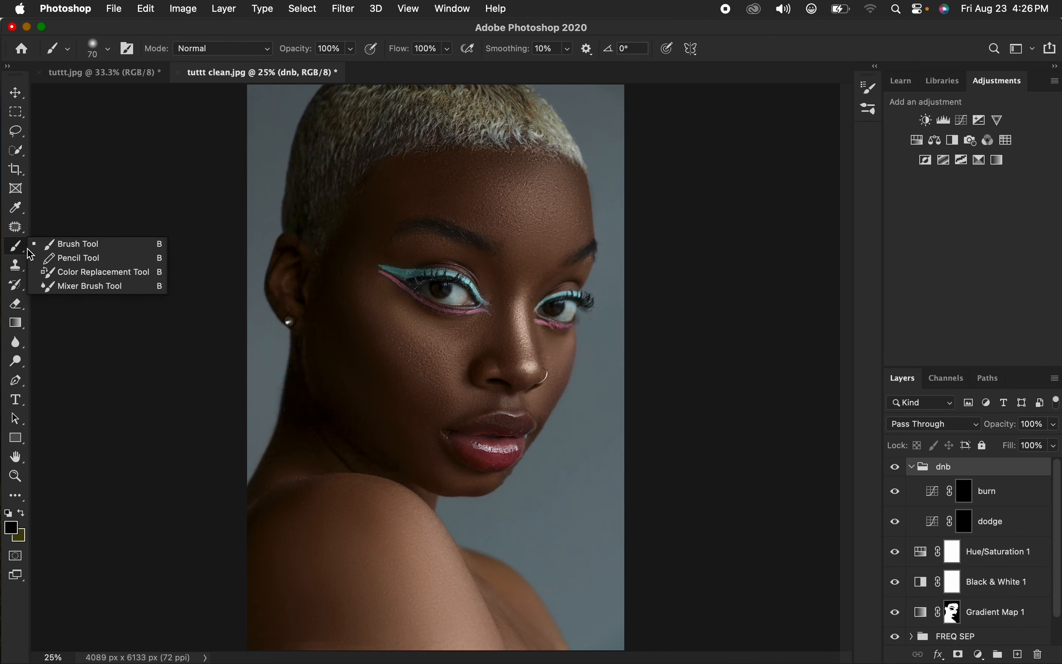
pyautogui.click(77, 250)
pyautogui.click(9, 512)
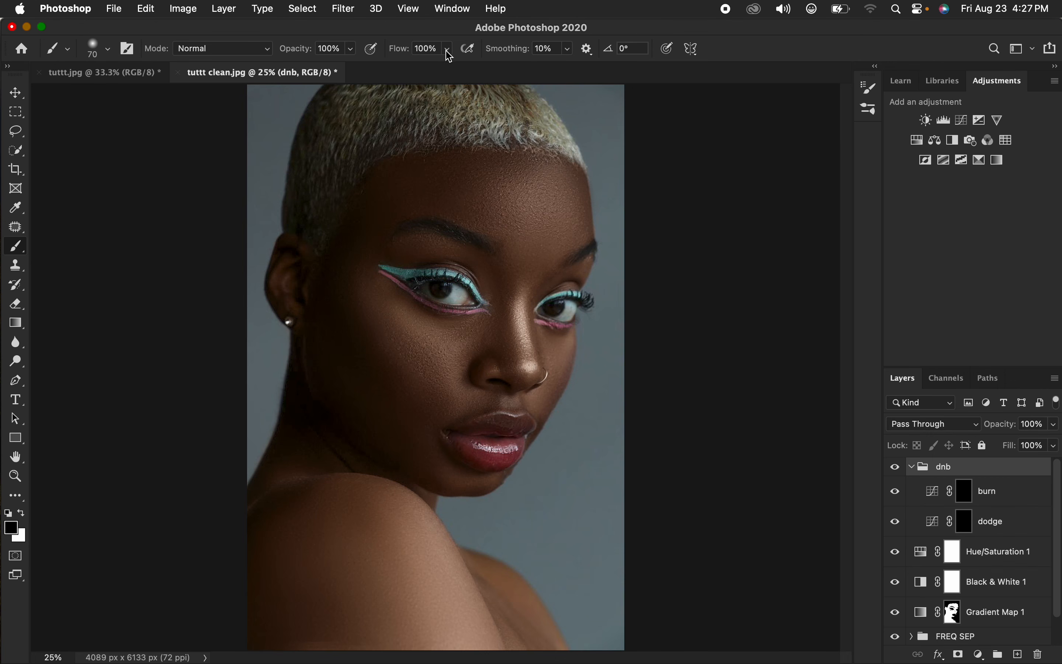
pyautogui.moveTo(451, 55); pyautogui.dragTo(384, 69)
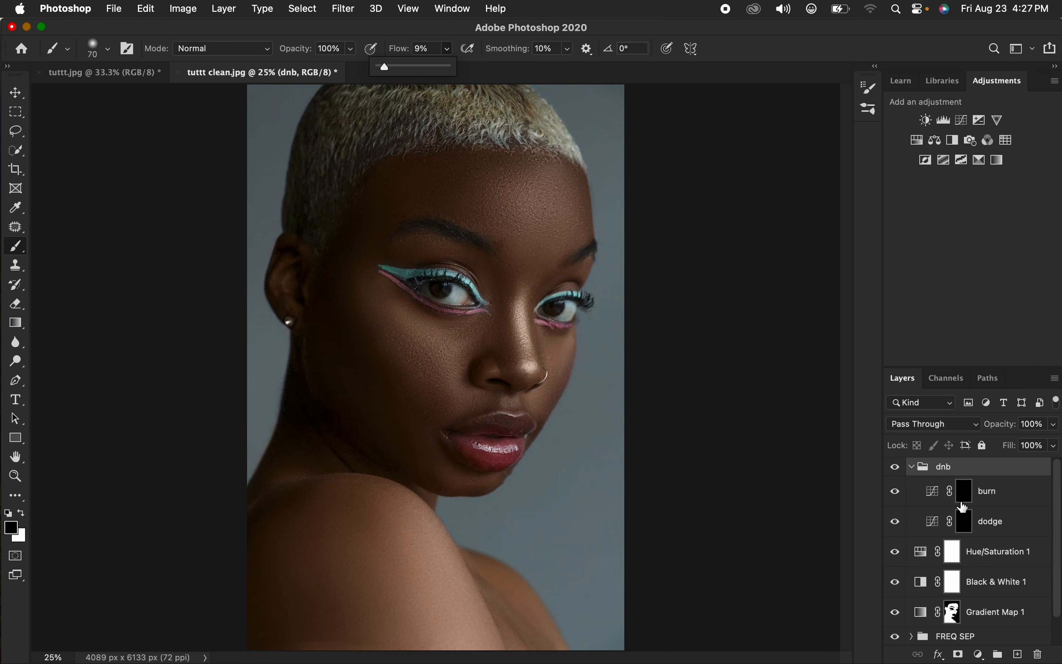
# Step: Paint white on the dodge mask with a 250 px brush to brighten the nose bridge and the brow bone
pyautogui.click(968, 524)
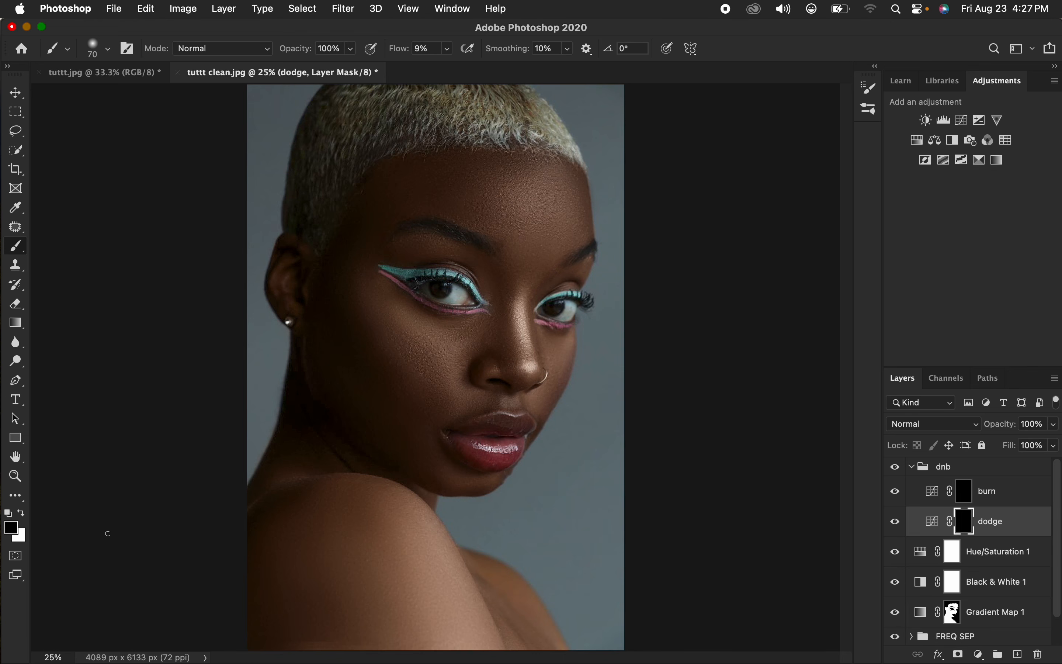
pyautogui.click(21, 514)
pyautogui.press('Return')
pyautogui.press('Return')
pyautogui.press(']')
pyautogui.press(']')
pyautogui.press(']')
pyautogui.press(']')
pyautogui.press(']')
pyautogui.press(']')
pyautogui.press('[')
pyautogui.moveTo(521, 300)
pyautogui.mouseDown()
pyautogui.moveTo(530, 371)
pyautogui.moveTo(518, 366)
pyautogui.moveTo(532, 369)
pyautogui.moveTo(485, 371)
pyautogui.mouseUp()
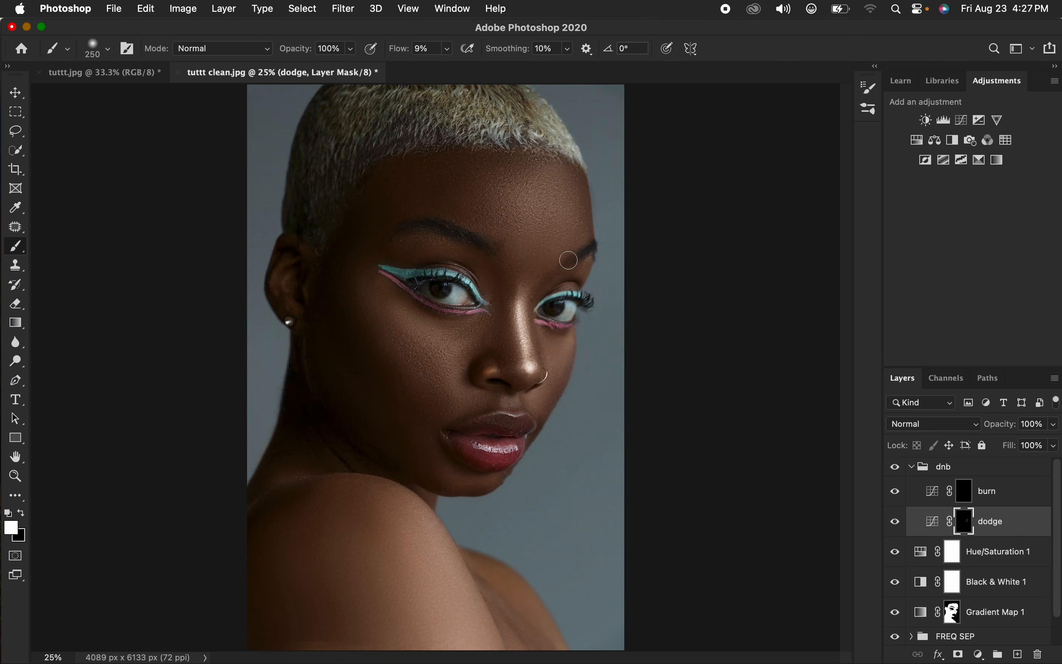
pyautogui.moveTo(577, 275)
pyautogui.mouseDown()
pyautogui.moveTo(582, 260)
pyautogui.moveTo(582, 270)
pyautogui.mouseUp()
# Step: Lower the brush opacity to 19%, enlarge the brush to 600 px and dodge the cheek and forehead
pyautogui.moveTo(351, 49); pyautogui.dragTo(300, 76)
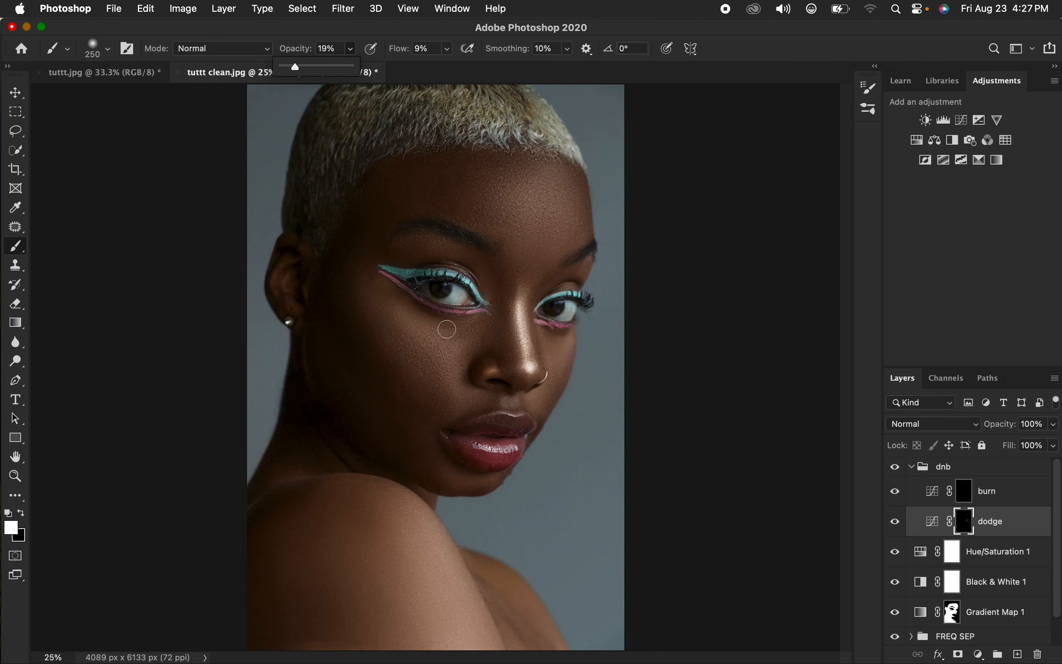
pyautogui.press(']')
pyautogui.press(']')
pyautogui.press(']')
pyautogui.press(']')
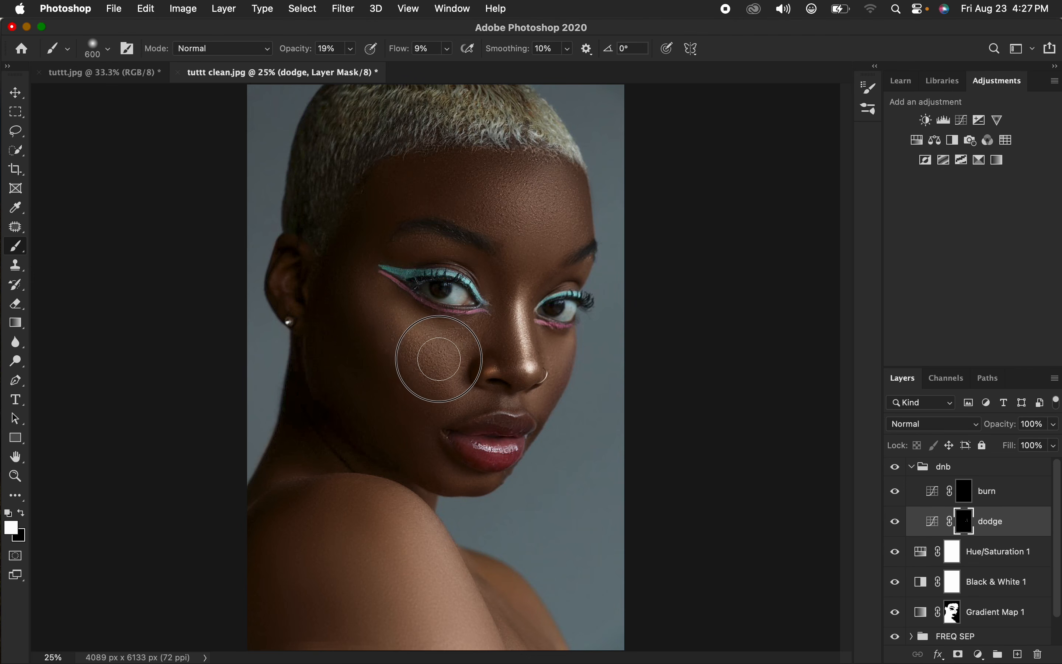
pyautogui.moveTo(389, 317)
pyautogui.mouseDown()
pyautogui.moveTo(429, 348)
pyautogui.moveTo(391, 311)
pyautogui.moveTo(436, 350)
pyautogui.moveTo(413, 345)
pyautogui.moveTo(391, 322)
pyautogui.moveTo(434, 351)
pyautogui.mouseUp()
pyautogui.moveTo(526, 202)
pyautogui.mouseDown()
pyautogui.moveTo(540, 208)
pyautogui.moveTo(523, 228)
pyautogui.moveTo(535, 190)
pyautogui.moveTo(519, 226)
pyautogui.moveTo(510, 211)
pyautogui.moveTo(536, 180)
pyautogui.moveTo(524, 211)
pyautogui.moveTo(541, 199)
pyautogui.moveTo(523, 194)
pyautogui.moveTo(559, 219)
pyautogui.mouseUp()
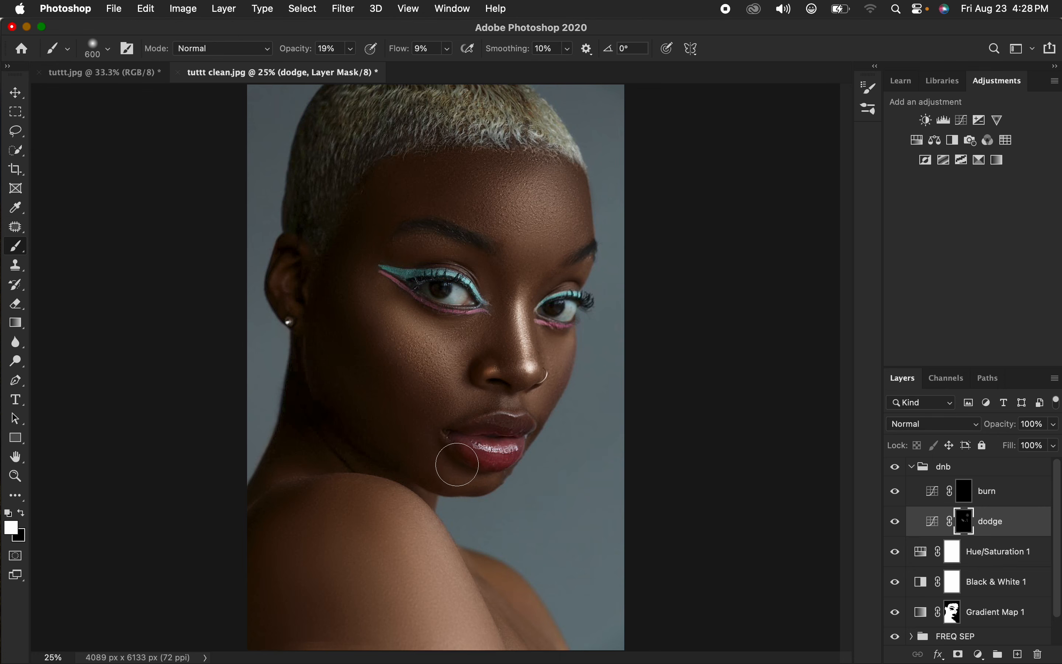
# Step: Dodge the lips, shrinking the brush for the edge of the upper lip
pyautogui.moveTo(494, 452)
pyautogui.mouseDown()
pyautogui.moveTo(502, 423)
pyautogui.moveTo(500, 441)
pyautogui.moveTo(480, 453)
pyautogui.moveTo(498, 443)
pyautogui.moveTo(489, 424)
pyautogui.moveTo(521, 419)
pyautogui.mouseUp()
pyautogui.press('[')
pyautogui.press('[')
pyautogui.press('[')
pyautogui.press('[')
pyautogui.moveTo(507, 412); pyautogui.dragTo(504, 414)
pyautogui.click(492, 417)
# Step: Enlarge the brush and dodge along the highlight of the shoulder and upper arm
pyautogui.press(']')
pyautogui.press(']')
pyautogui.press(']')
pyautogui.press(']')
pyautogui.press(']')
pyautogui.press(']')
pyautogui.press(']')
pyautogui.moveTo(383, 514)
pyautogui.mouseDown()
pyautogui.moveTo(456, 595)
pyautogui.moveTo(445, 583)
pyautogui.moveTo(480, 661)
pyautogui.mouseUp()
# Step: Paint white on the burn mask, darkening the forehead's edge with a 600 px brush and the side of the nose with a 250 px one
pyautogui.click(965, 494)
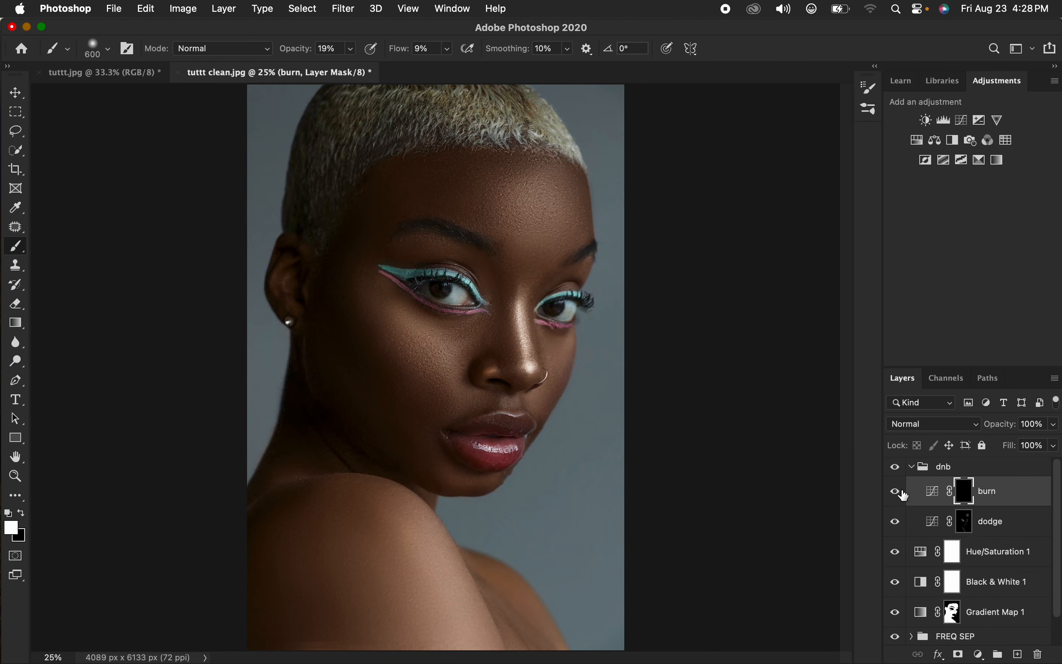
pyautogui.moveTo(398, 182)
pyautogui.mouseDown()
pyautogui.moveTo(367, 202)
pyautogui.moveTo(385, 201)
pyautogui.moveTo(397, 180)
pyautogui.moveTo(438, 172)
pyautogui.moveTo(393, 212)
pyautogui.moveTo(454, 183)
pyautogui.moveTo(387, 229)
pyautogui.mouseUp()
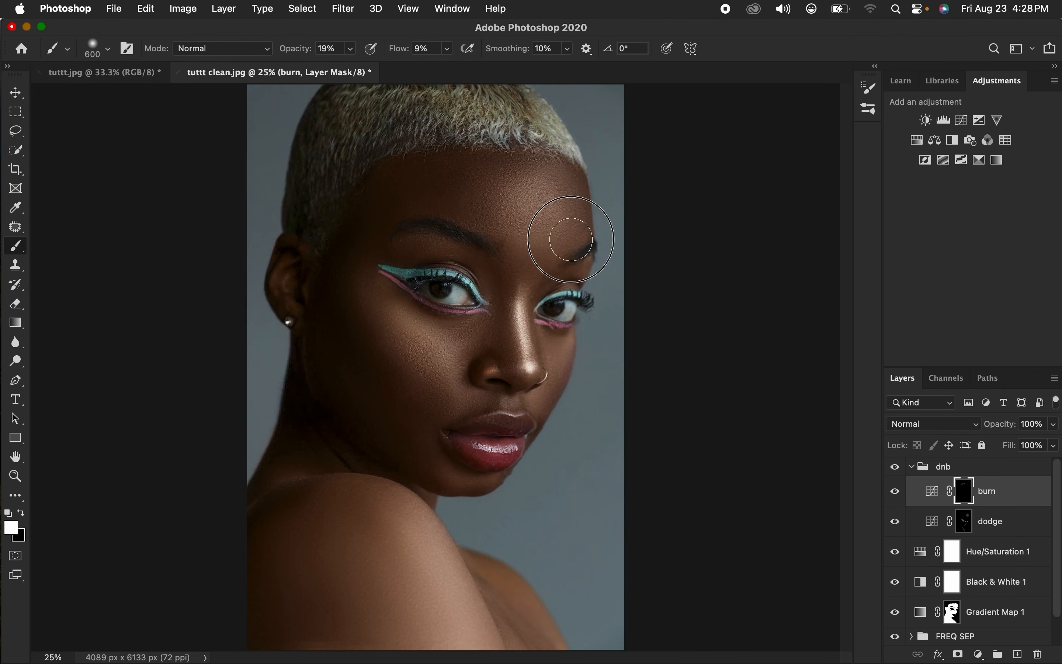
pyautogui.press('[')
pyautogui.press('[')
pyautogui.press('[')
pyautogui.press('[')
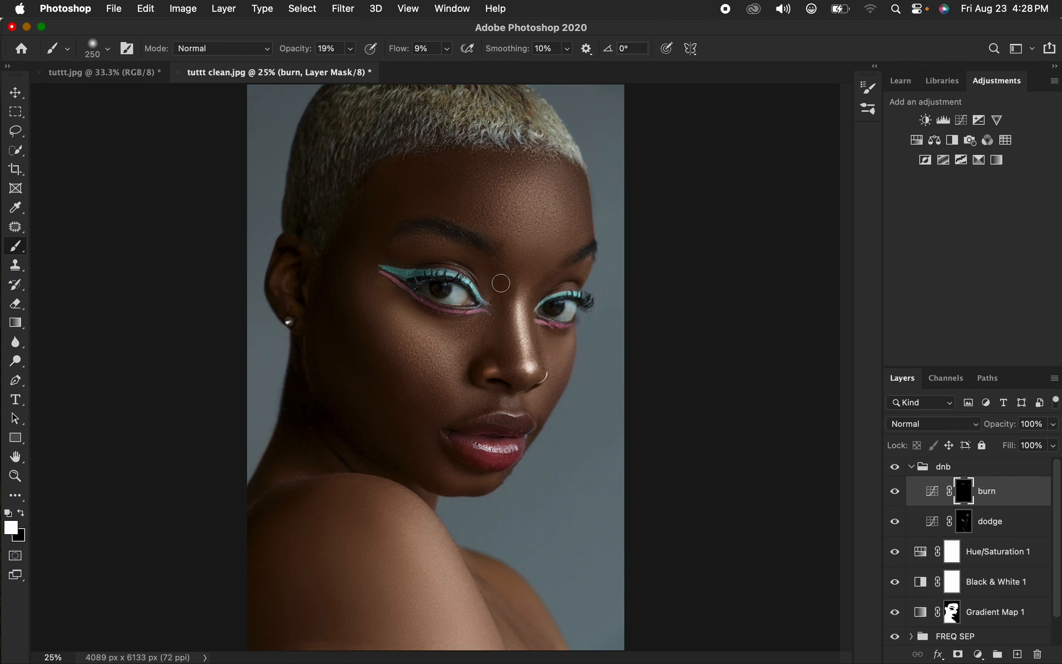
pyautogui.moveTo(508, 307); pyautogui.dragTo(508, 354)
# Step: Reduce the opacity of the dodge and burn layers, and collapse the dnb group
pyautogui.click(967, 523)
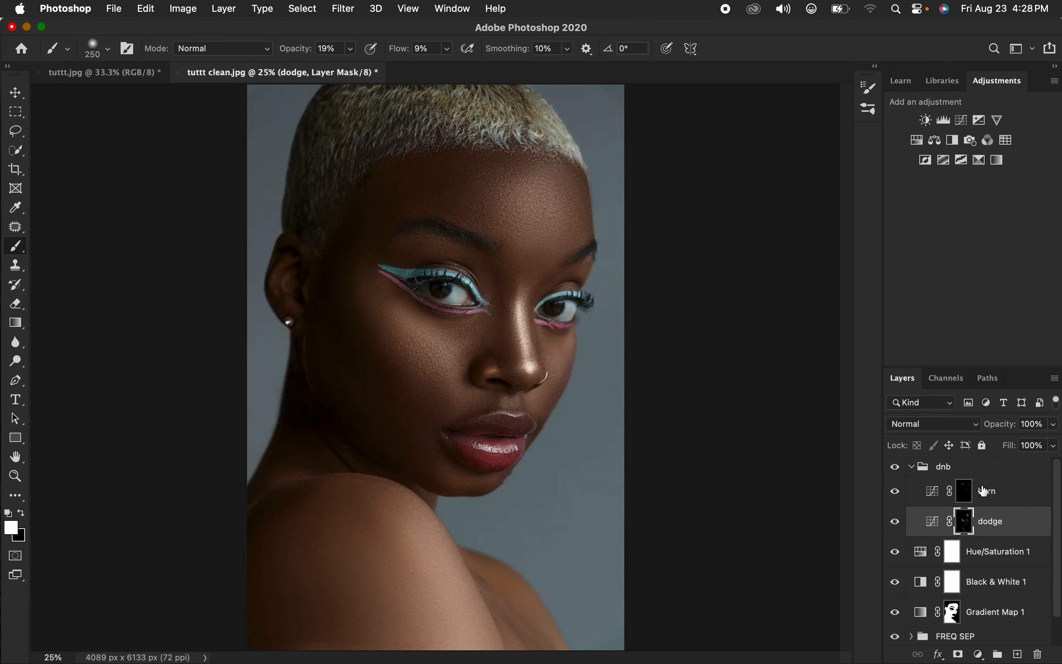
pyautogui.click(1054, 424)
pyautogui.moveTo(1052, 442)
pyautogui.mouseDown()
pyautogui.moveTo(1015, 448)
pyautogui.moveTo(1026, 443)
pyautogui.mouseUp()
pyautogui.click(1023, 494)
pyautogui.click(1055, 431)
pyautogui.moveTo(1055, 443); pyautogui.dragTo(982, 453)
pyautogui.click(912, 467)
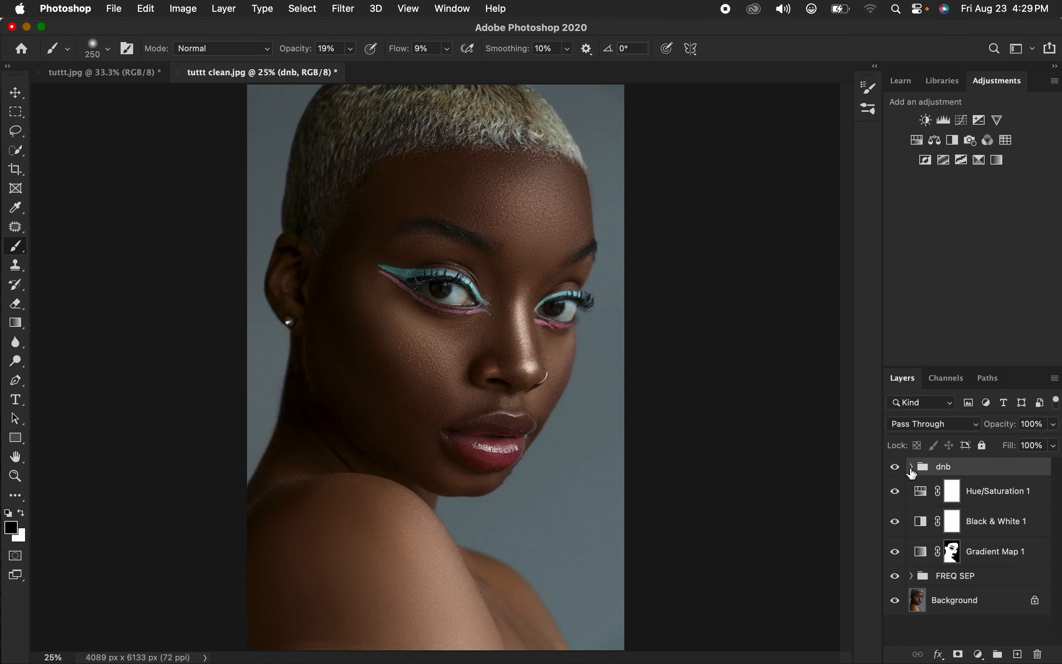
# Step: Toggle the dnb group's visibility to compare the portrait with and without dodging and burning
pyautogui.click(899, 469)
pyautogui.click(899, 469)
pyautogui.click(898, 468)
pyautogui.click(900, 469)
pyautogui.click(897, 469)
pyautogui.click(898, 468)
# Step: Add a Selective Color adjustment layer and set the Blacks to Yellow -3% and Black +1%
pyautogui.click(981, 655)
pyautogui.click(983, 625)
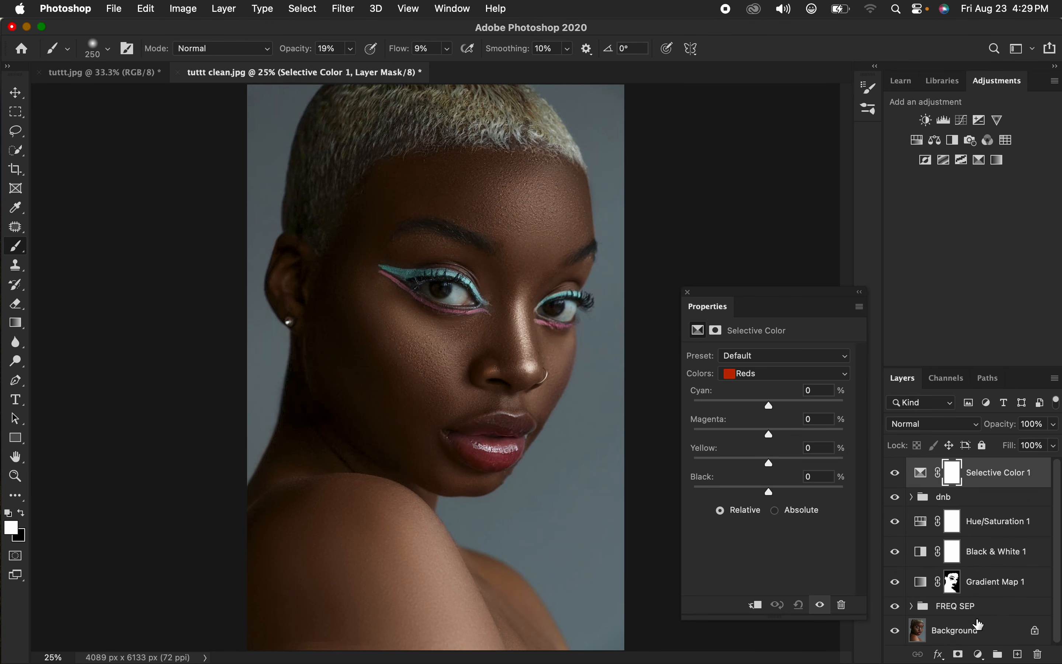
pyautogui.click(769, 383)
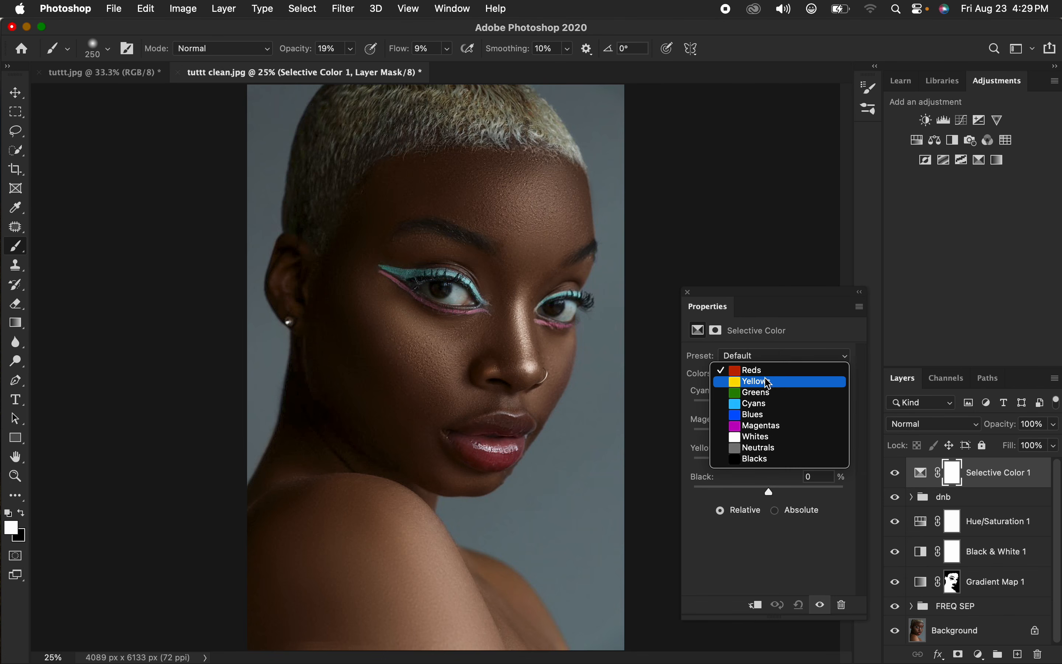
pyautogui.click(771, 458)
pyautogui.moveTo(773, 498); pyautogui.dragTo(767, 466)
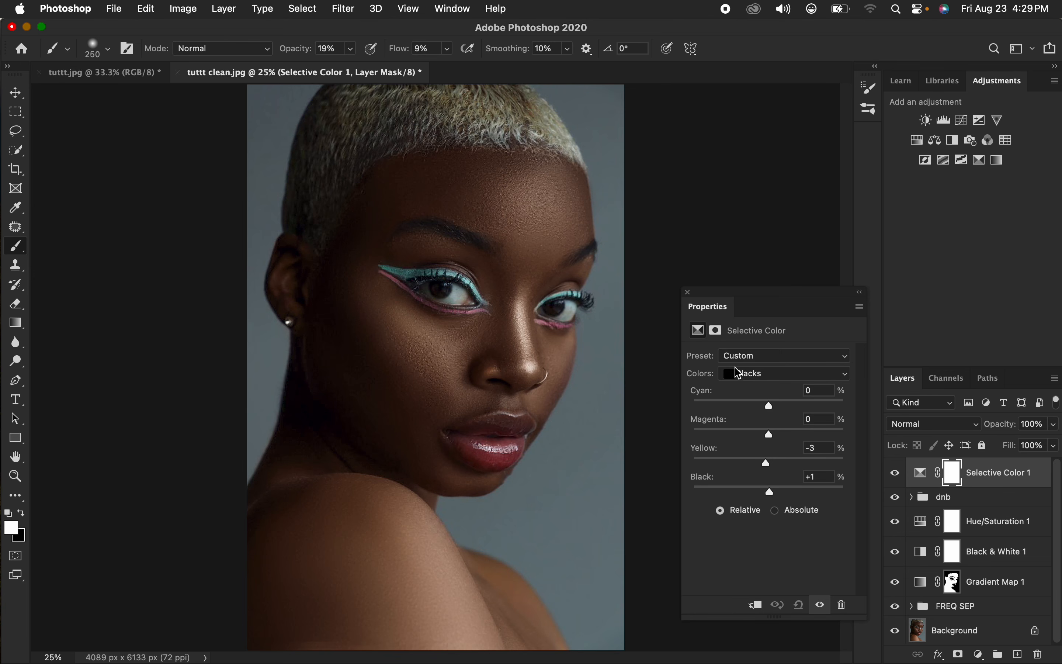
pyautogui.click(688, 293)
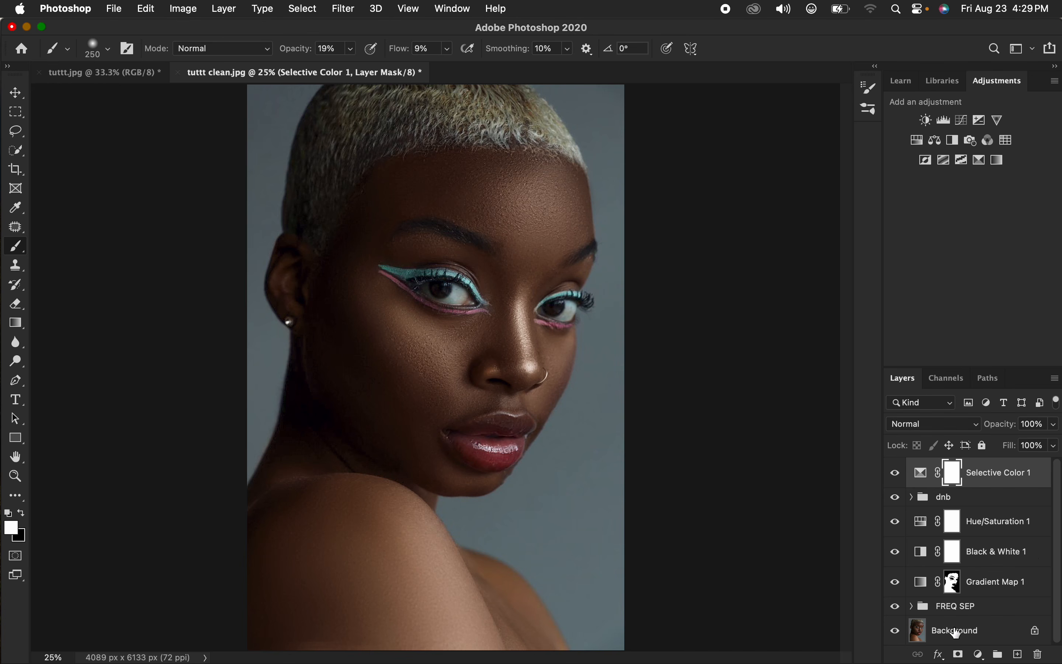
# Step: Compare the original Background with the full retouch by toggling all the other layers' visibility
pyautogui.keyDown('alt'); pyautogui.click(898, 632); pyautogui.keyUp('alt')
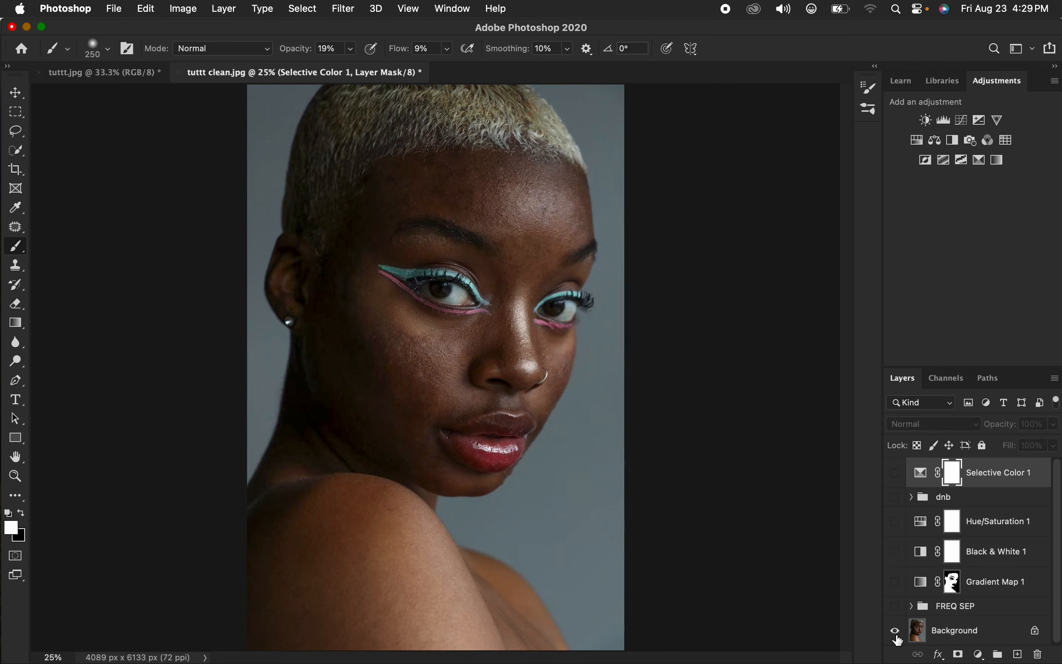
pyautogui.keyDown('alt'); pyautogui.click(898, 632); pyautogui.keyUp('alt')
pyautogui.keyDown('alt'); pyautogui.click(898, 632); pyautogui.keyUp('alt')
pyautogui.keyDown('alt'); pyautogui.click(898, 631); pyautogui.keyUp('alt')
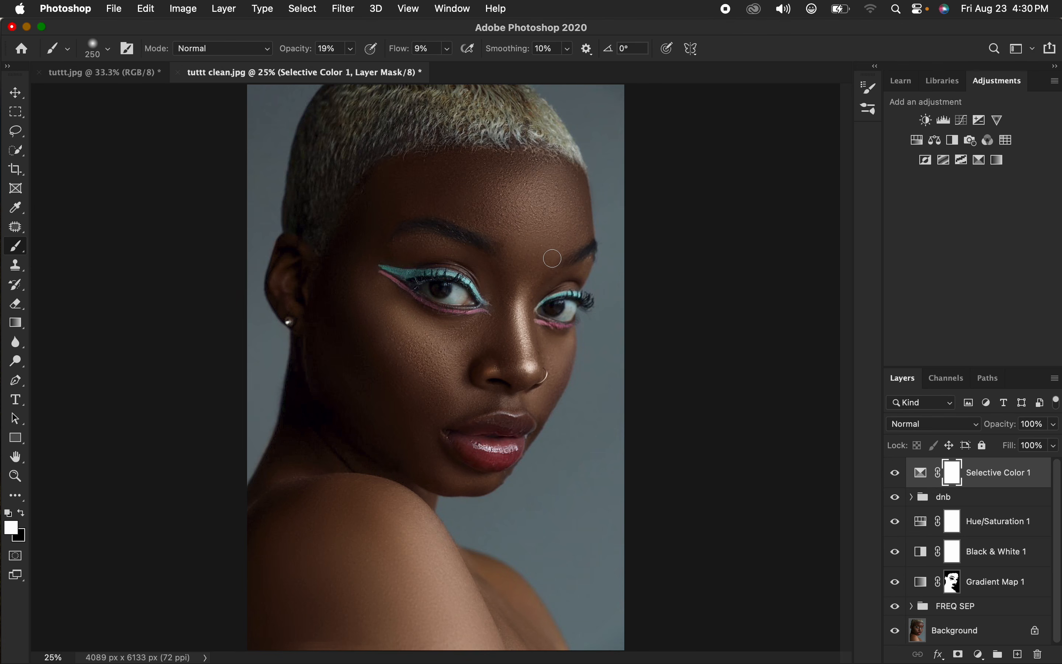
# Step: Try to export the portrait as a JPG with Bicubic Sharper resampling and the colour profile embedded
pyautogui.click(118, 4)
pyautogui.moveTo(169, 216)
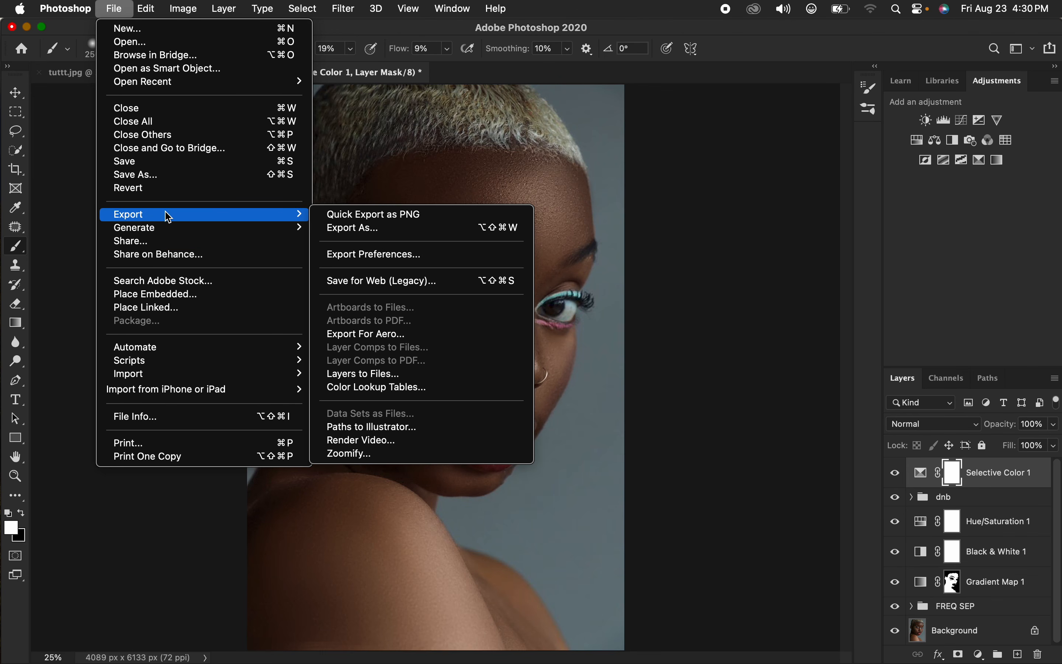
pyautogui.click(413, 236)
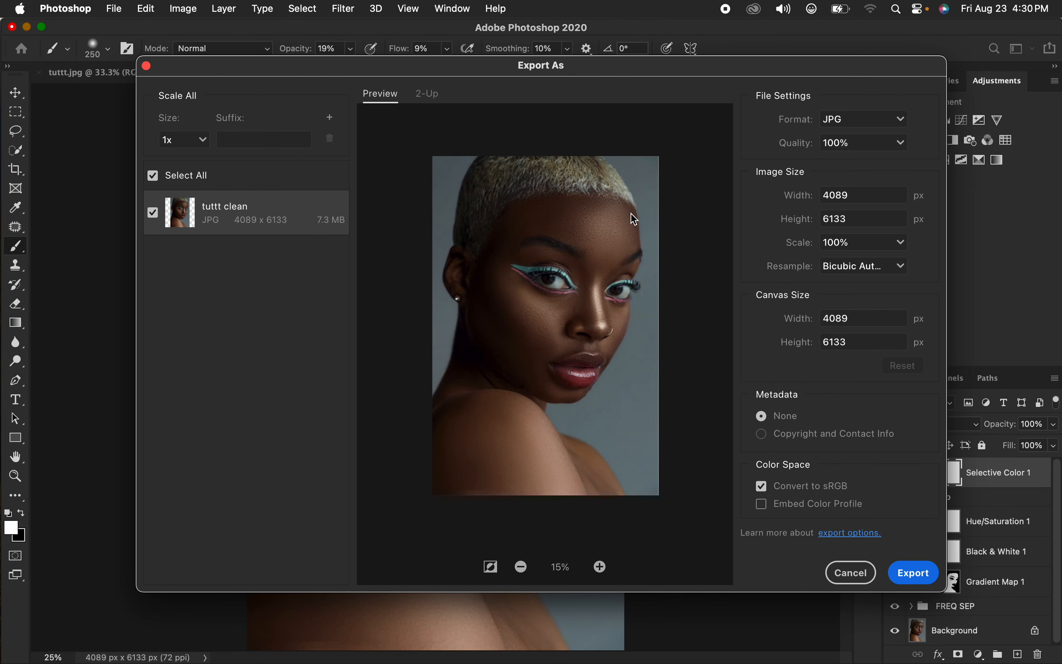
pyautogui.click(902, 120)
pyautogui.click(902, 129)
pyautogui.click(902, 269)
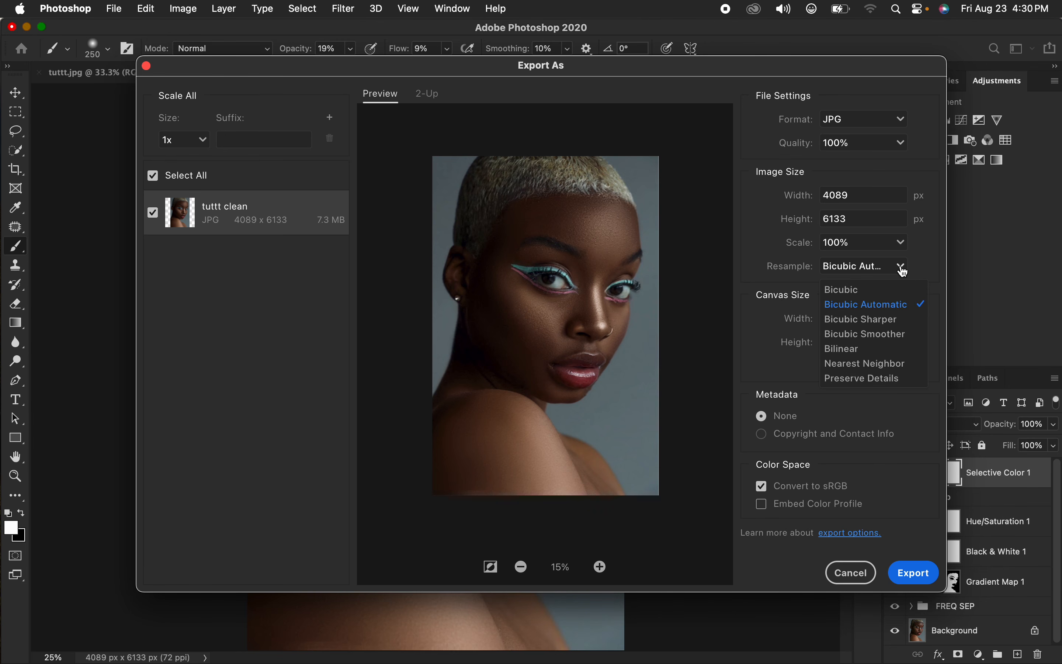
pyautogui.click(895, 319)
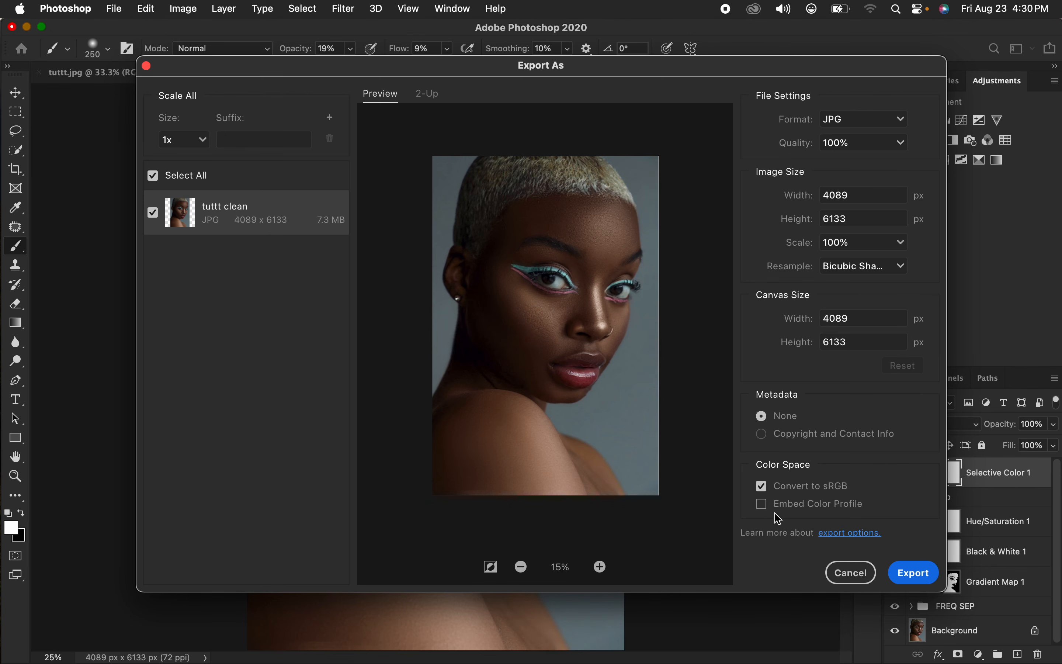
pyautogui.click(762, 504)
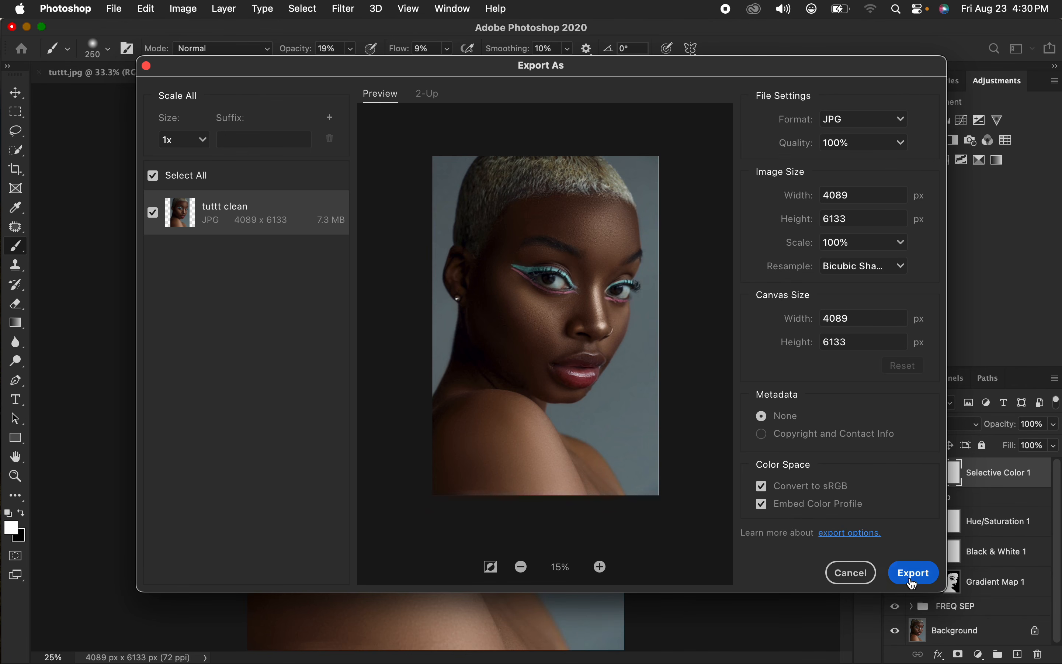
pyautogui.click(911, 584)
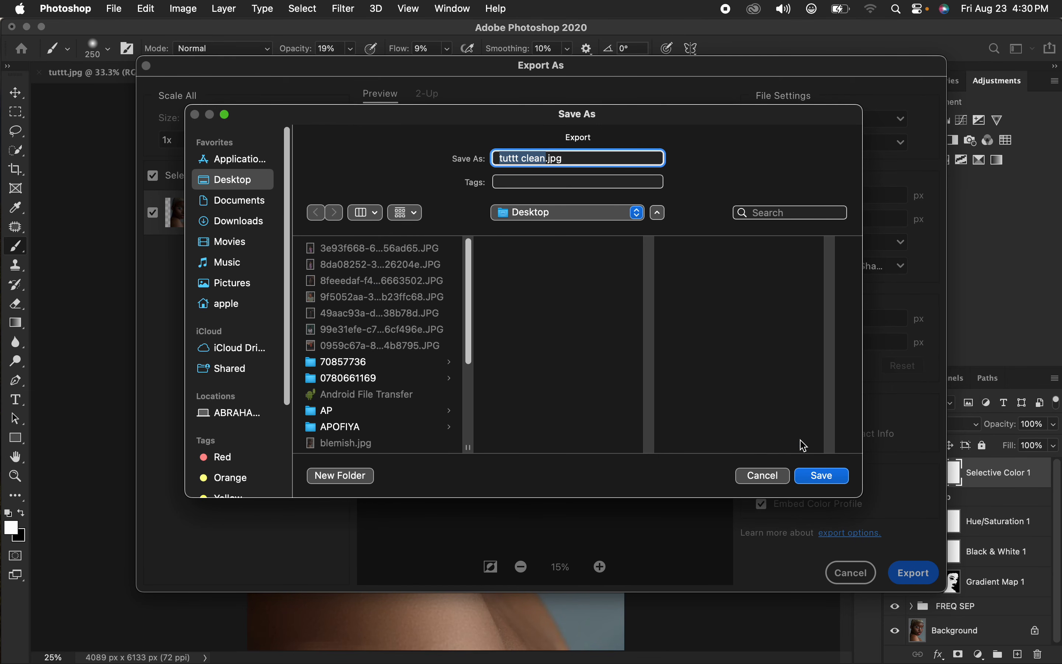
pyautogui.click(767, 479)
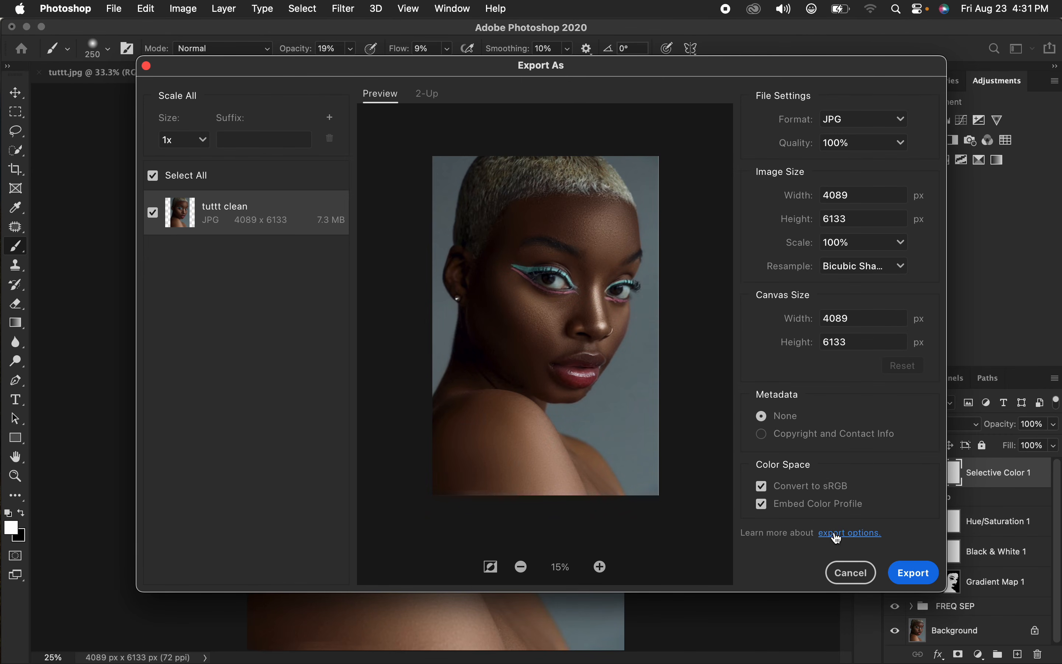
pyautogui.click(850, 582)
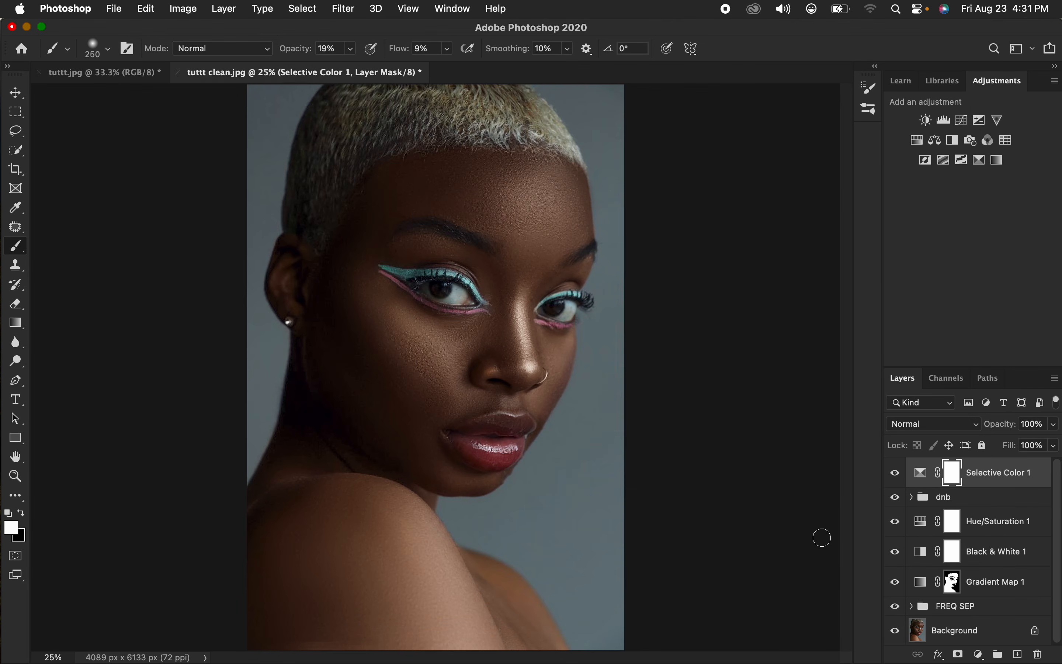